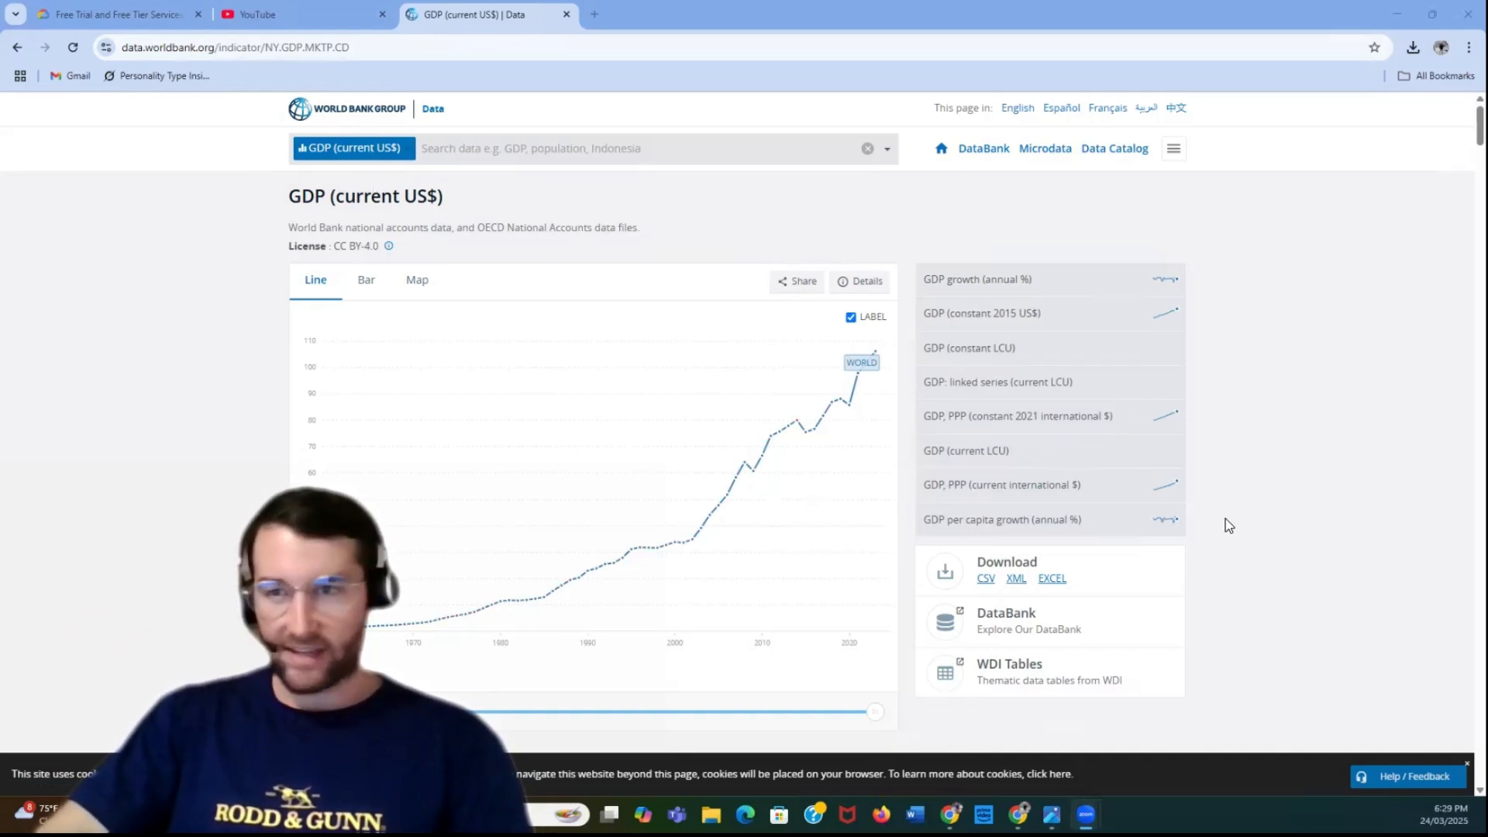
Download the GDP (current US$) data in Excel format, switch to Excel with the downloaded file and enable editing
{"action": "left_click", "coordinate": [1055, 580]}
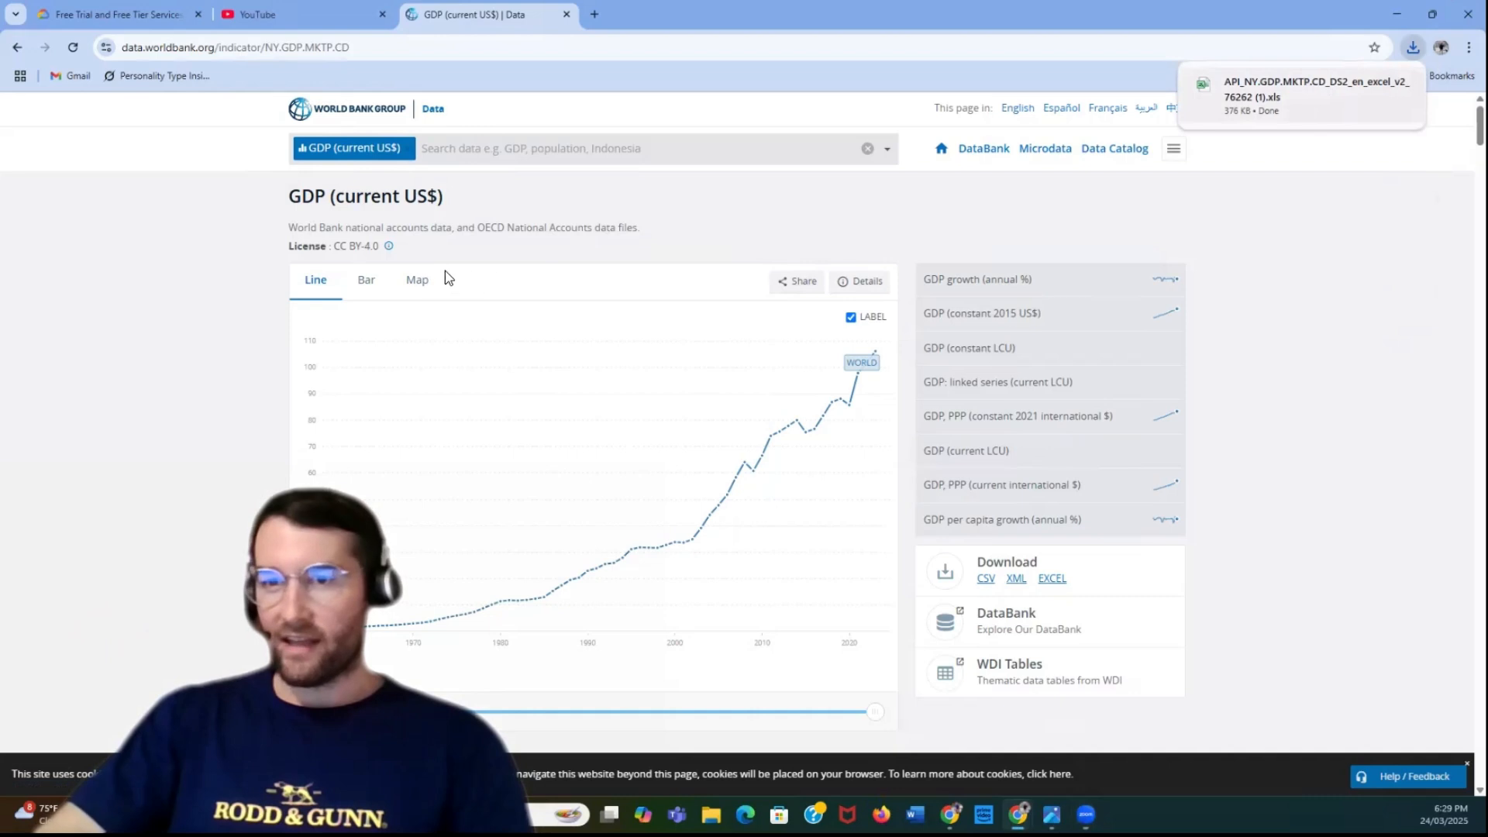
{"action": "scroll", "coordinate": [447, 276], "scroll_direction": "down", "scroll_amount": 1}
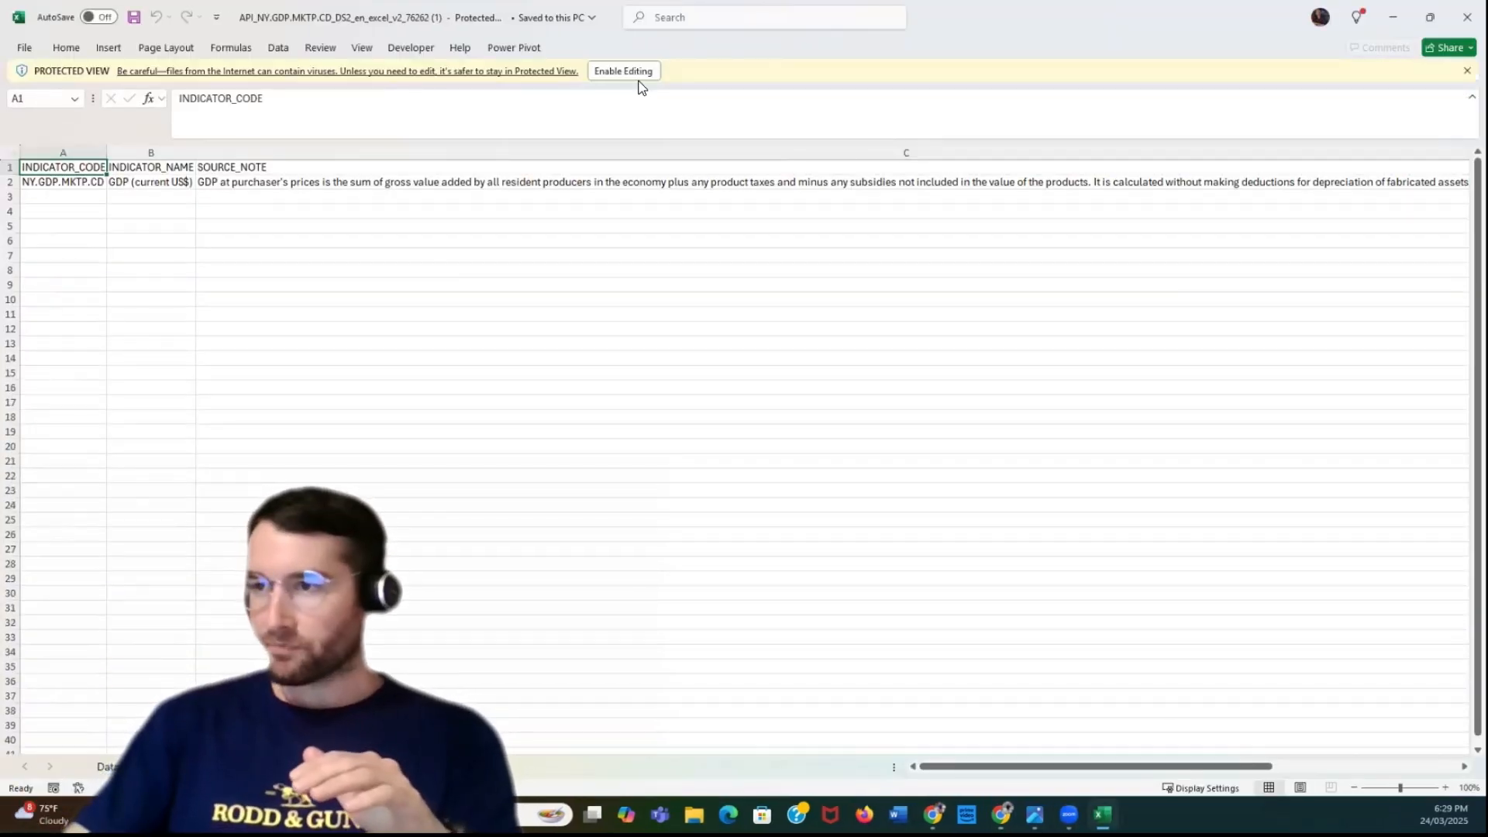
{"action": "left_click", "coordinate": [630, 70]}
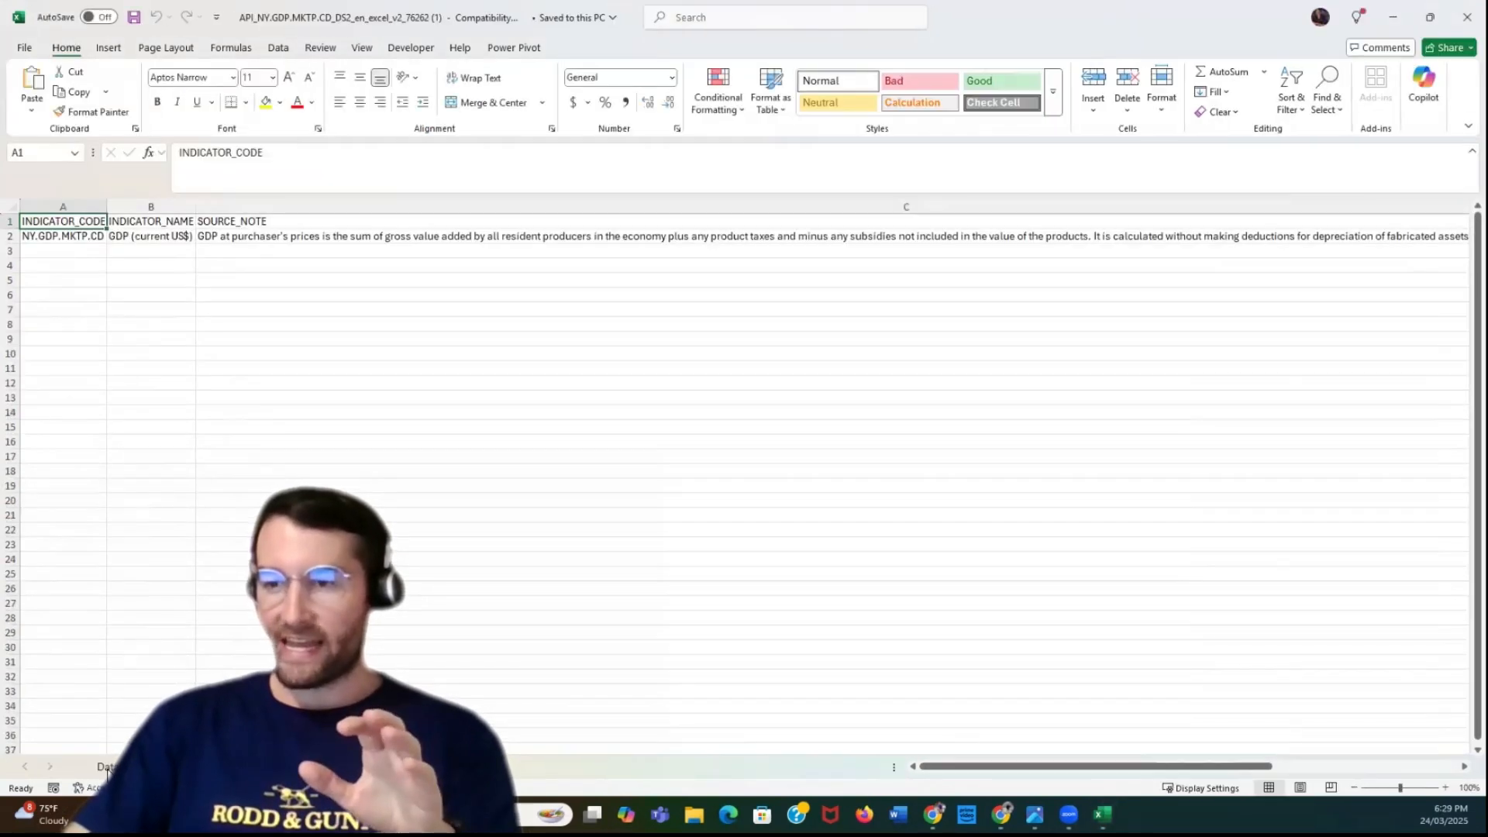
Open the Data sheet and look across its yearly GDP columns
{"action": "left_click", "coordinate": [107, 767]}
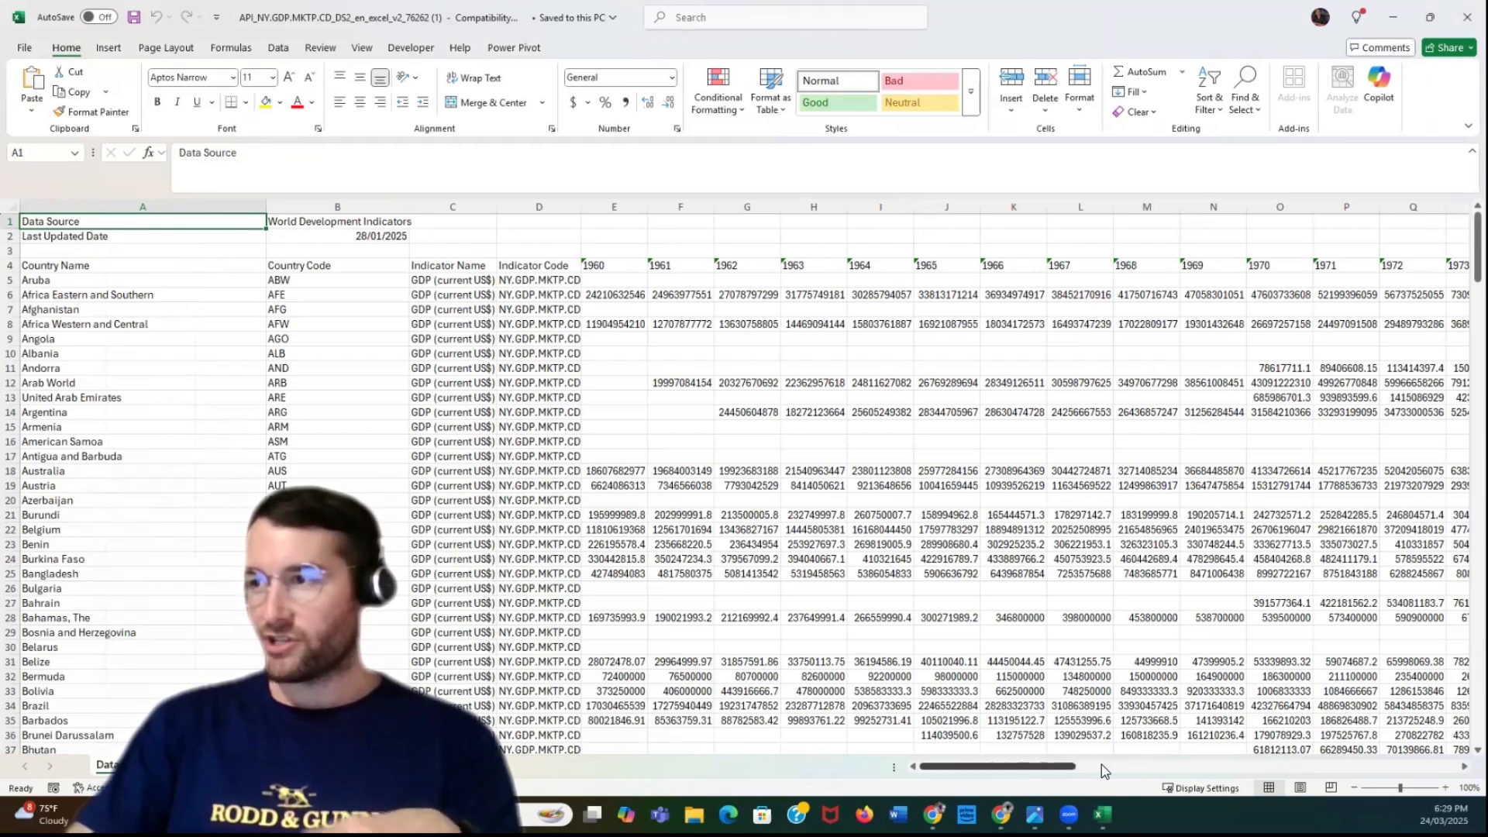
{"action": "scroll", "coordinate": [1101, 764], "scroll_direction": "right", "scroll_amount": 3}
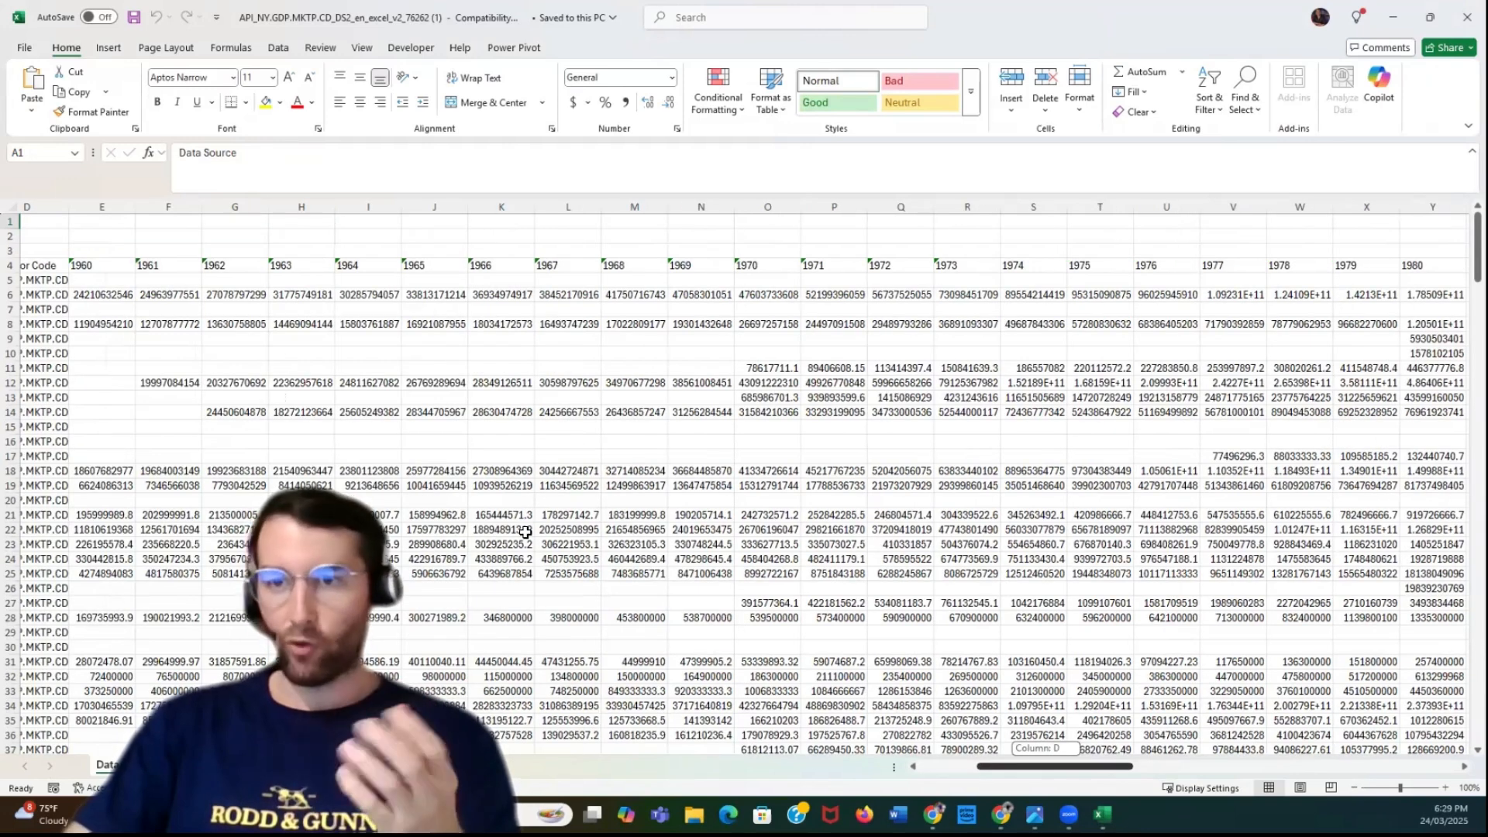
{"action": "scroll", "coordinate": [566, 363], "scroll_direction": "left", "scroll_amount": 3}
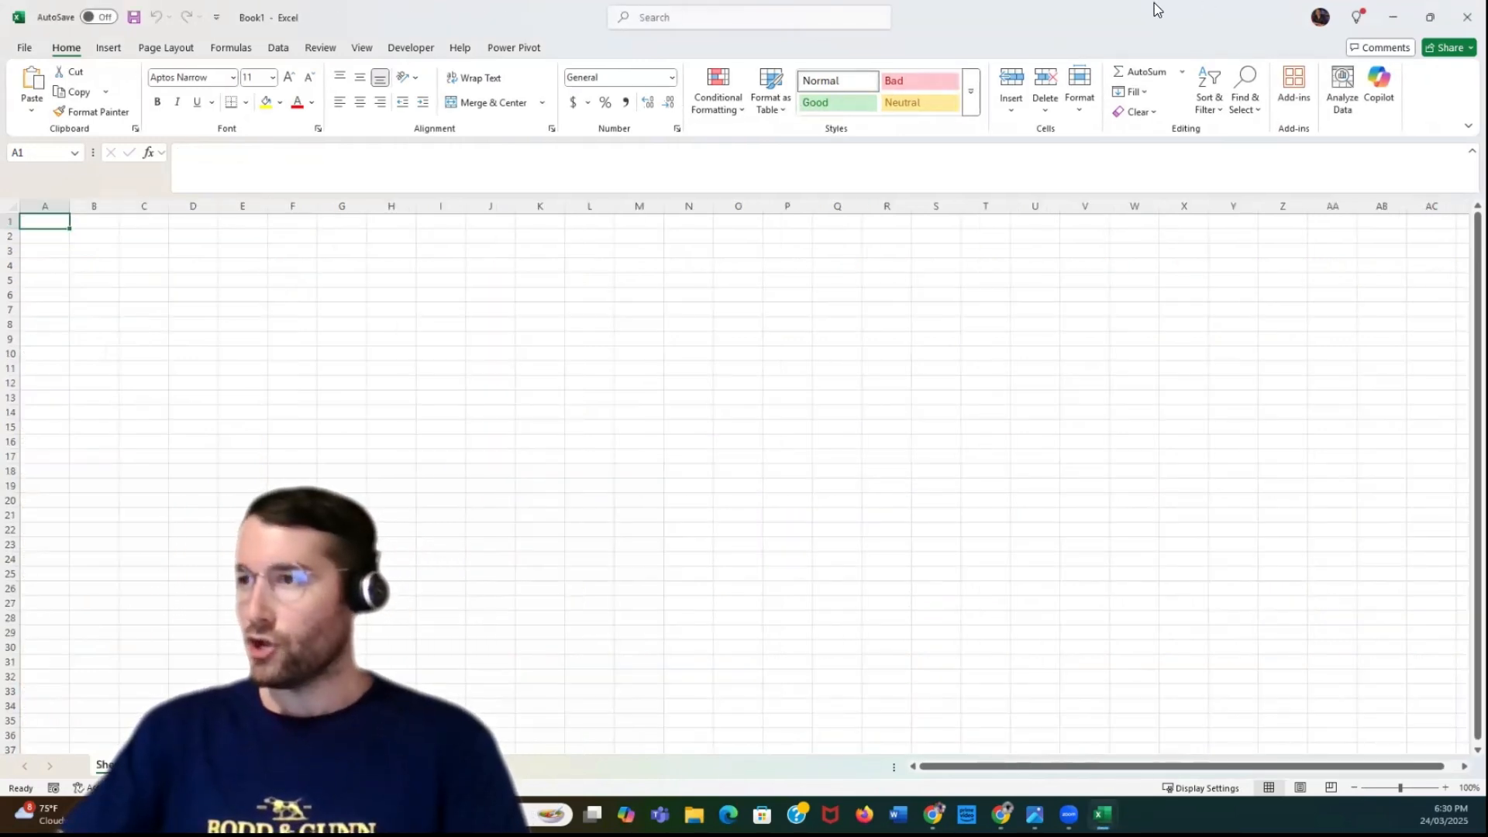
Import the GDP World Bank Dataset workbook from the Documents folder as a data source in the blank workbook
{"action": "left_click", "coordinate": [1432, 15]}
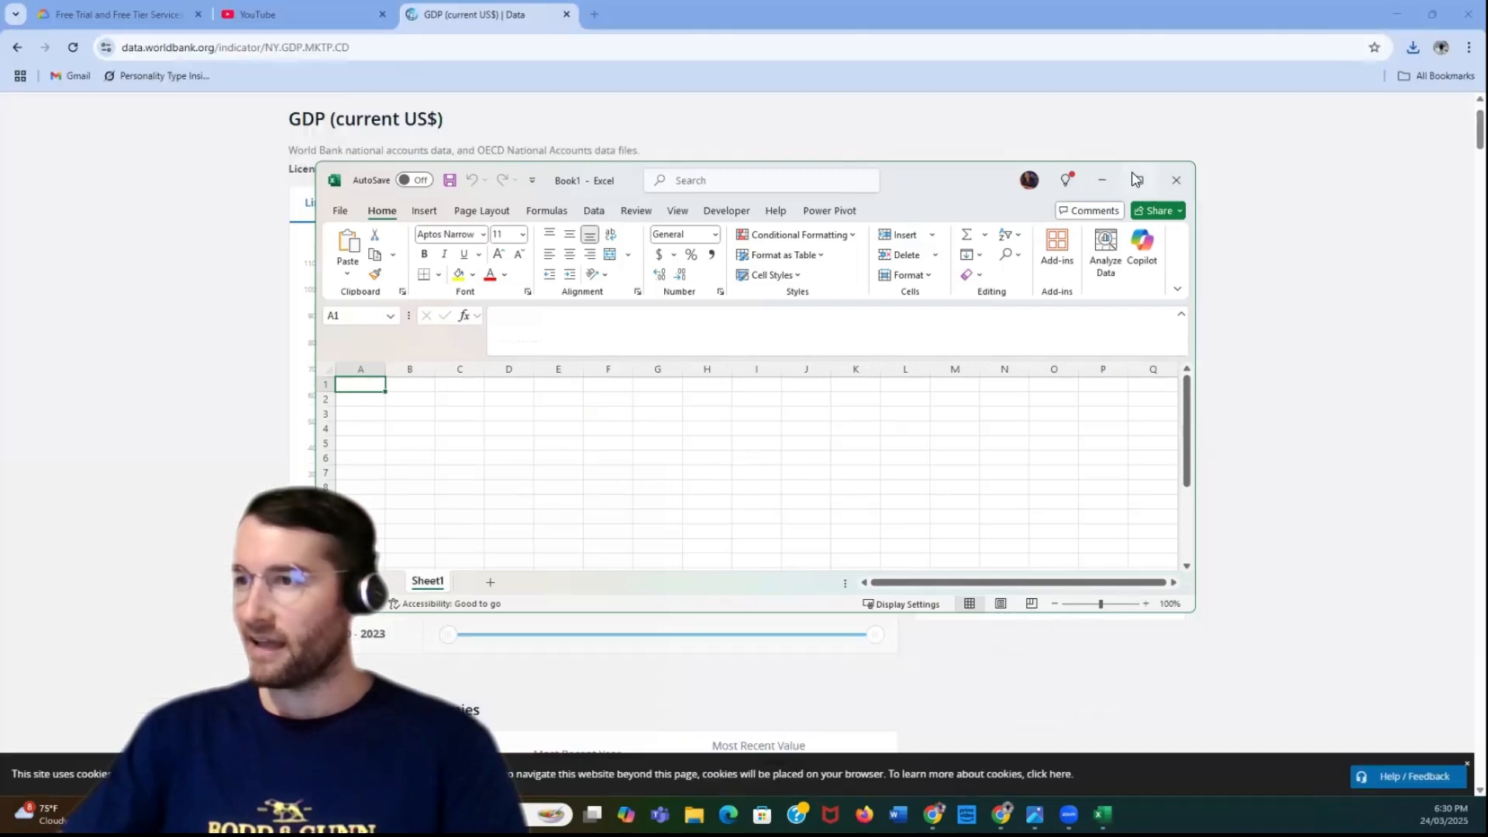
{"action": "left_click", "coordinate": [1136, 179]}
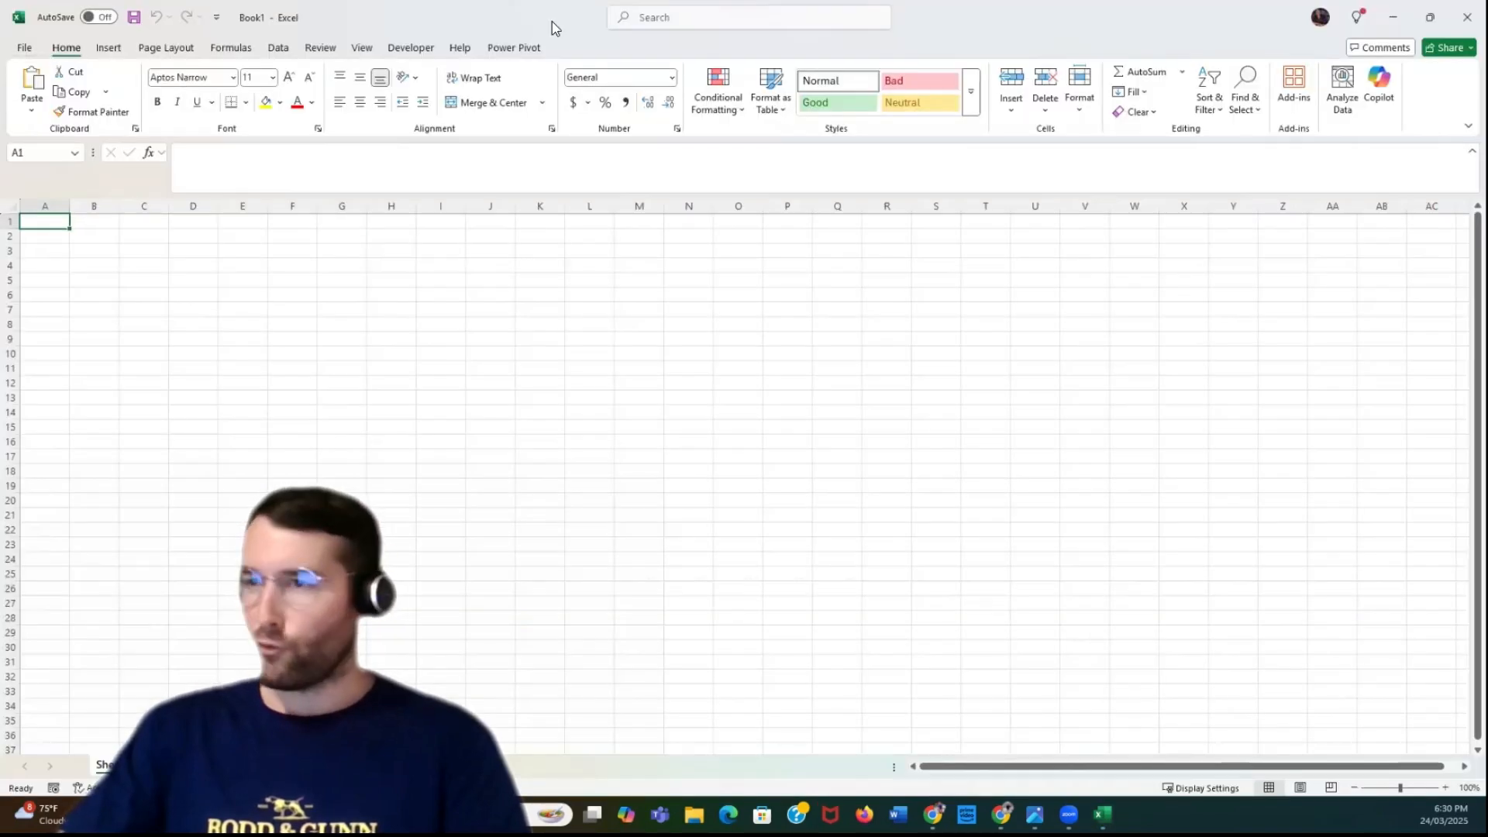
{"action": "left_click", "coordinate": [281, 48]}
{"action": "left_click", "coordinate": [31, 97]}
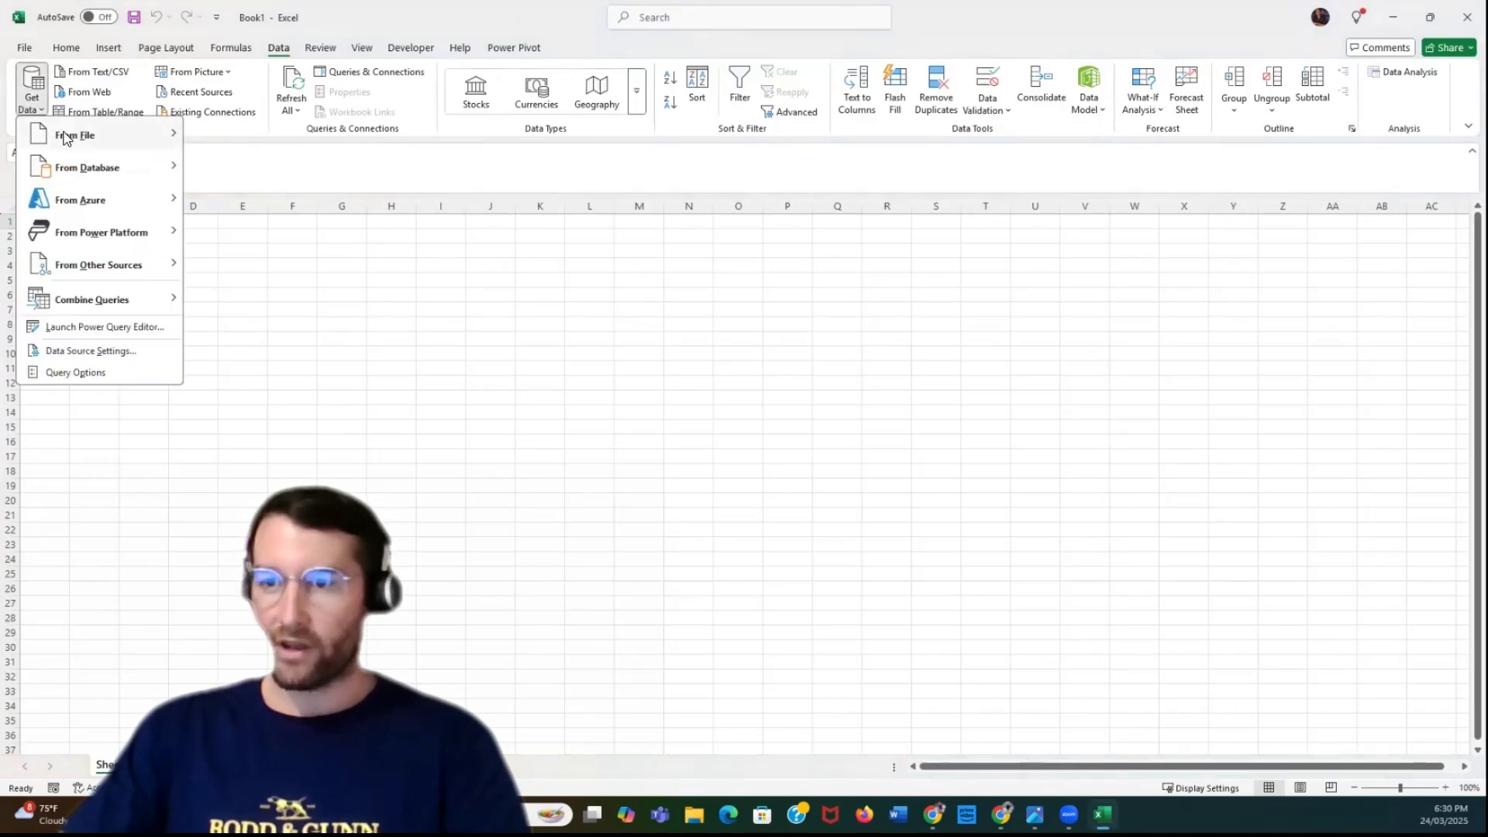
{"action": "mouse_move", "coordinate": [66, 136]}
{"action": "left_click", "coordinate": [272, 139]}
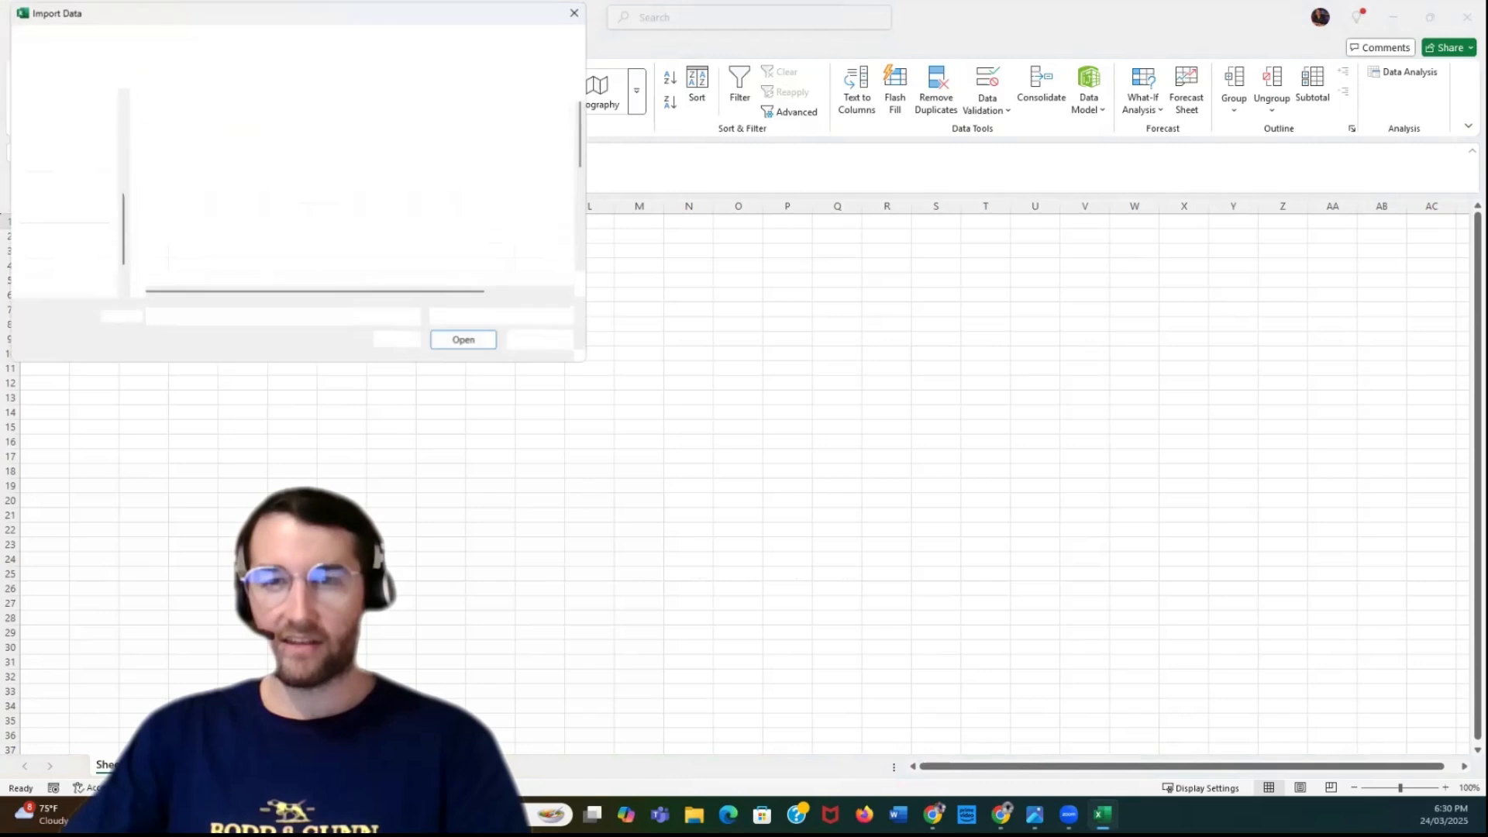
{"action": "scroll", "coordinate": [233, 229], "scroll_direction": "down", "scroll_amount": 4}
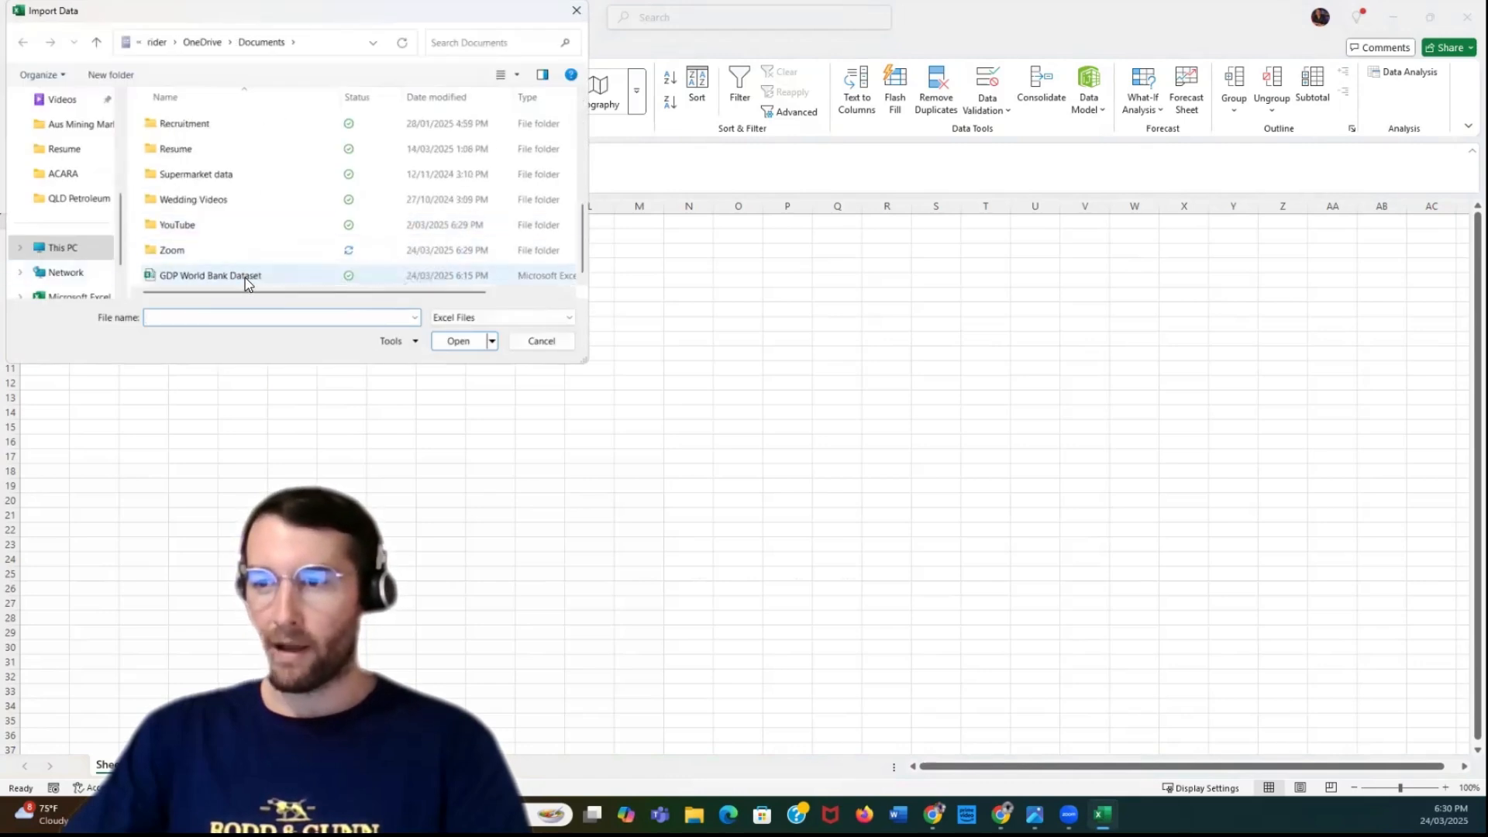
{"action": "double_click", "coordinate": [245, 278]}
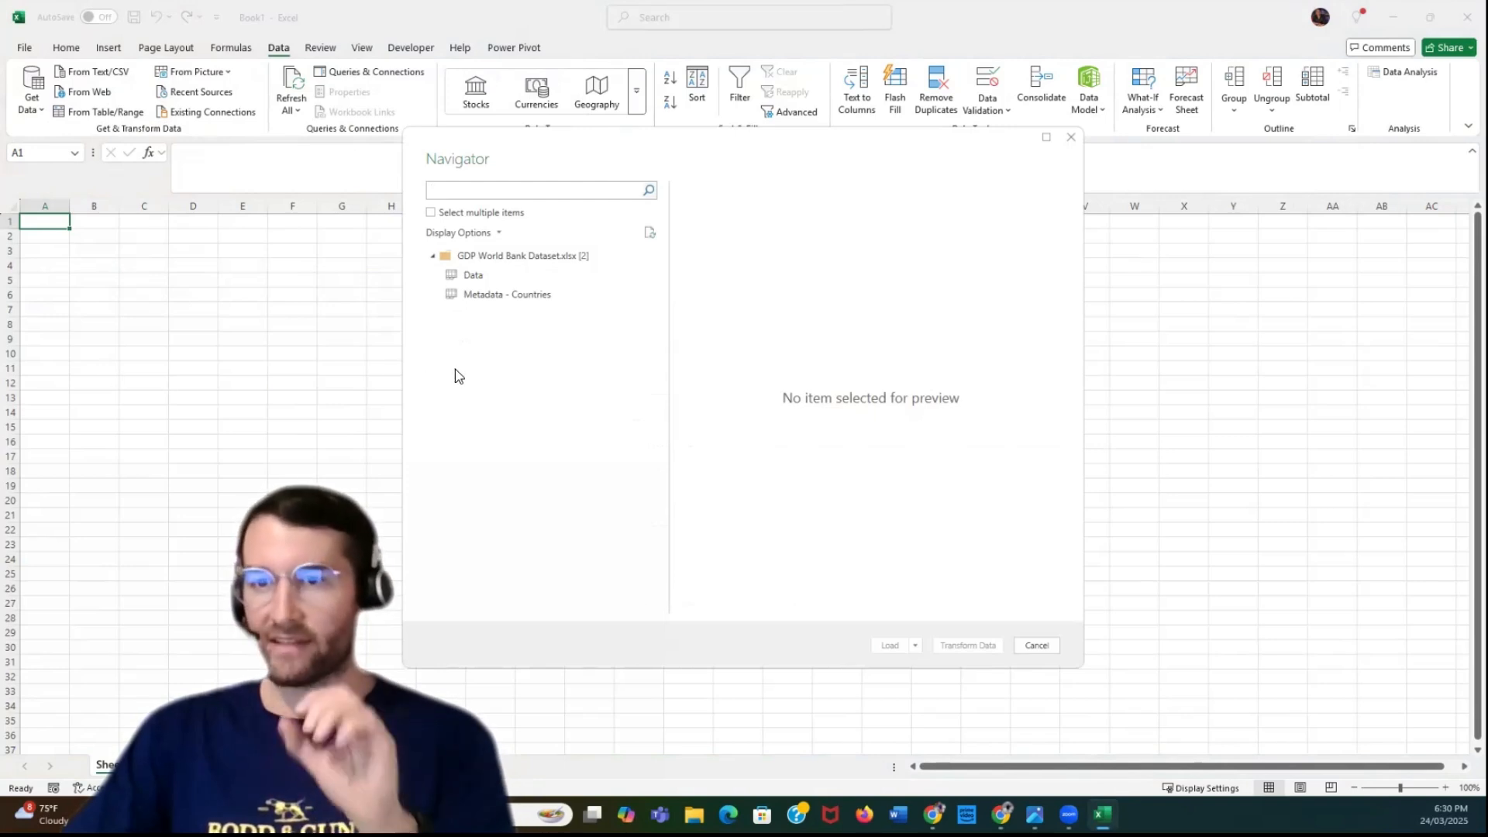
Preview the Data and Metadata - Countries sheets, and open the Data sheet for transformation in the Power Query Editor
{"action": "left_click", "coordinate": [472, 276]}
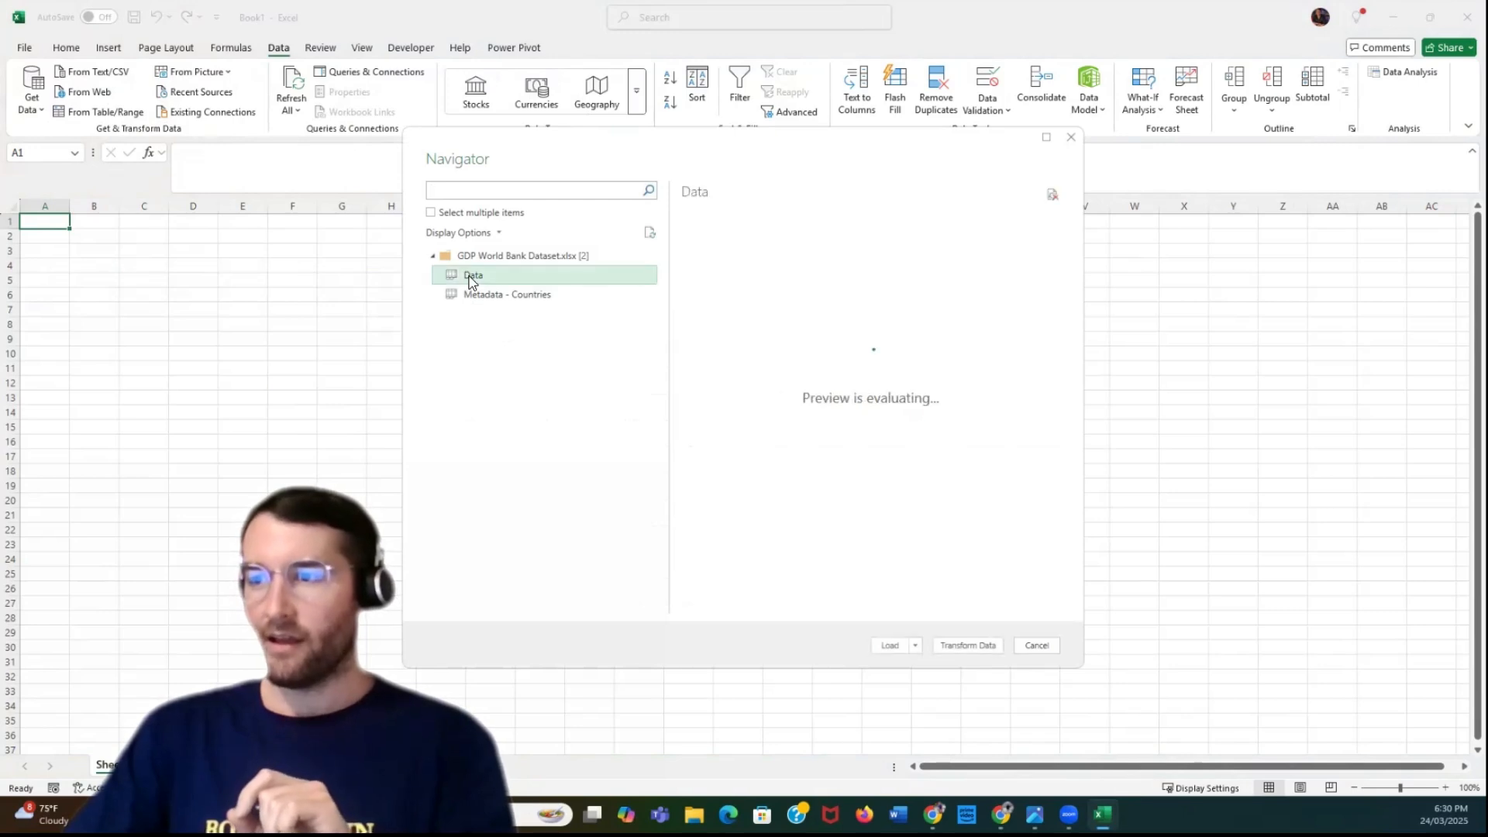
{"action": "left_click", "coordinate": [480, 290]}
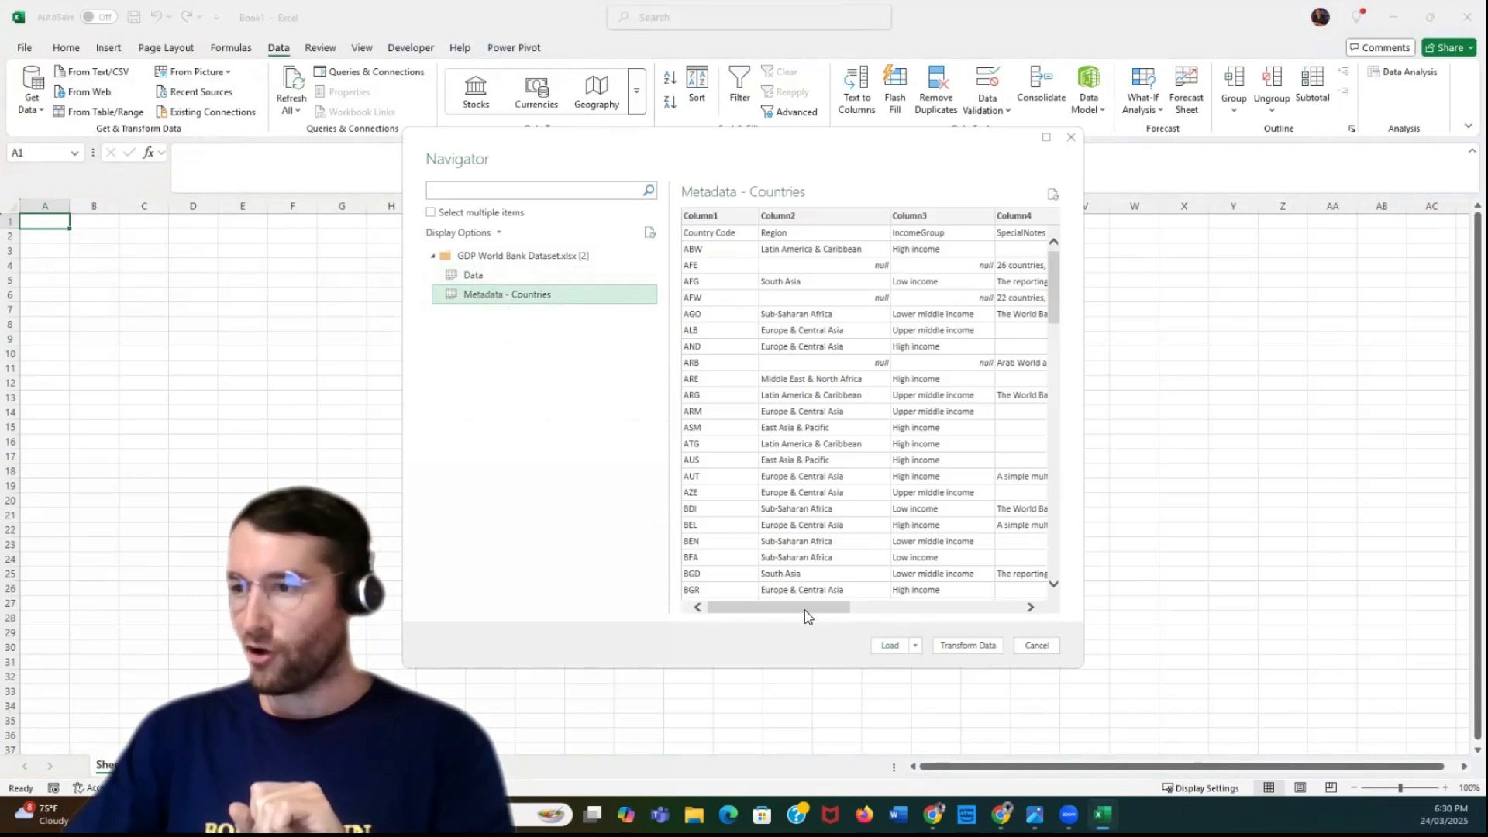
{"action": "left_click_drag", "start_coordinate": [805, 610], "coordinate": [770, 611]}
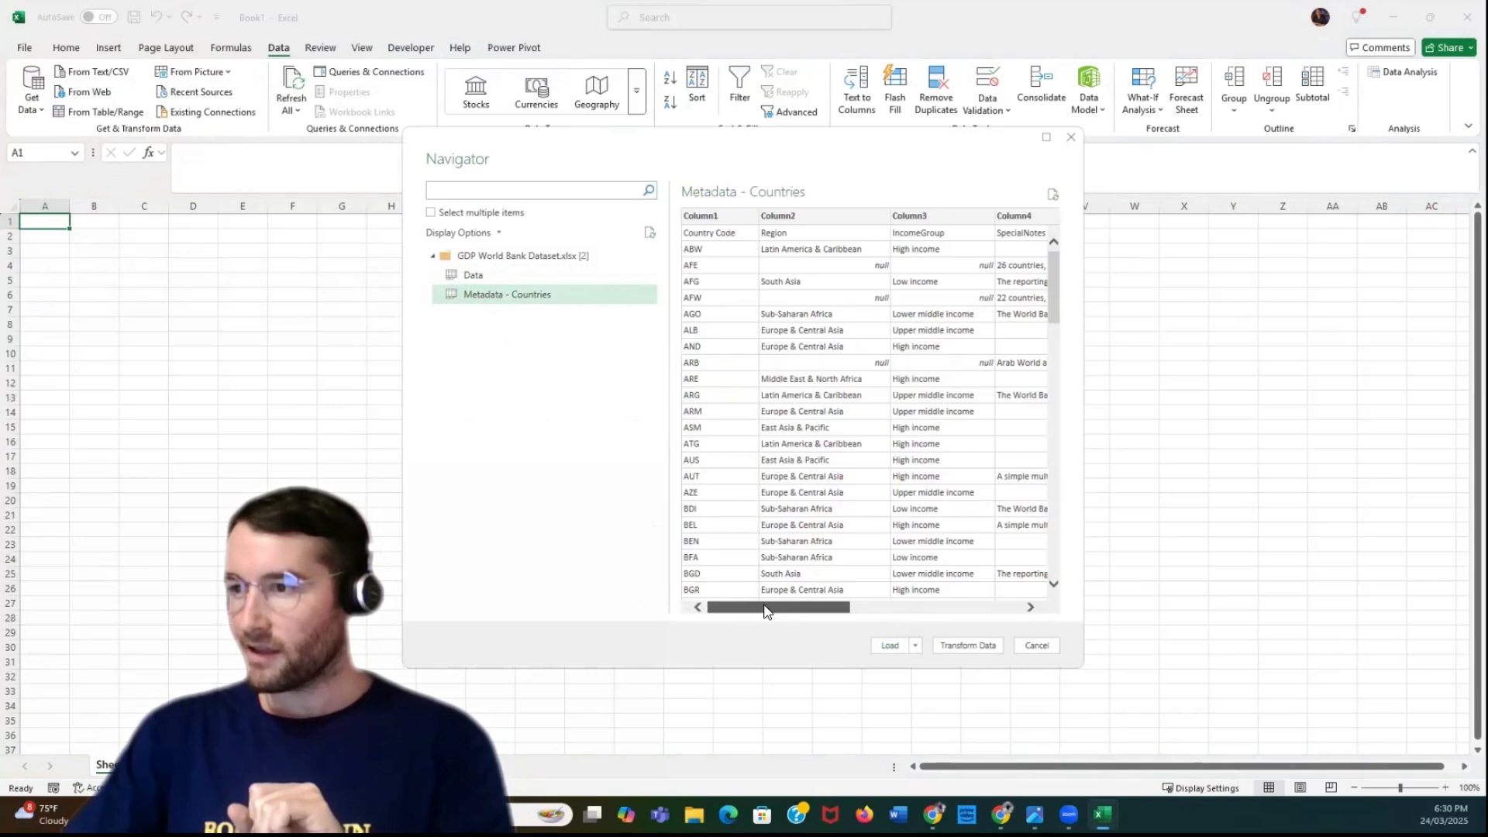
{"action": "left_click", "coordinate": [464, 274]}
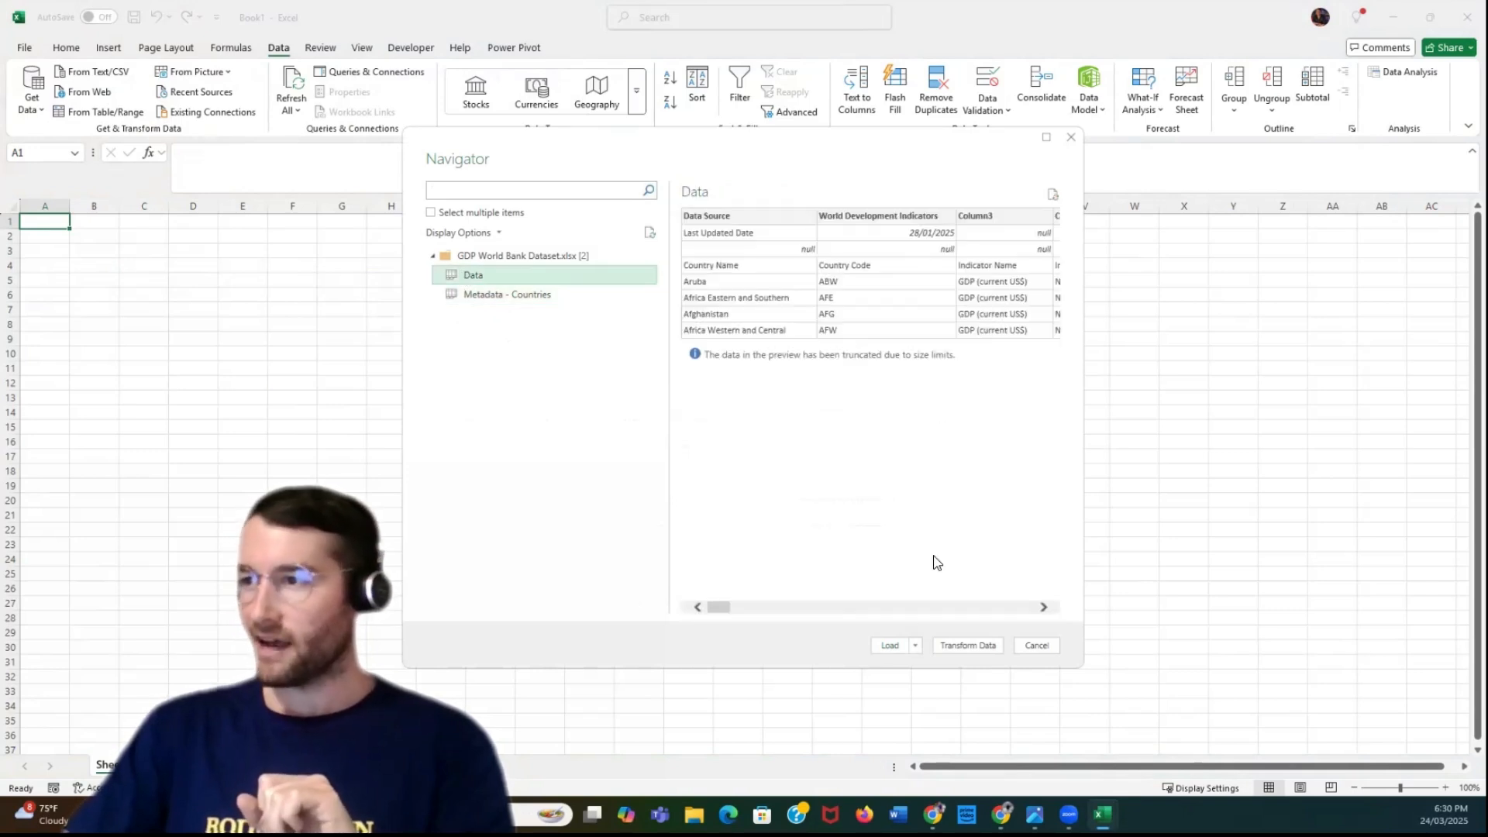
{"action": "left_click_drag", "start_coordinate": [723, 608], "coordinate": [620, 610]}
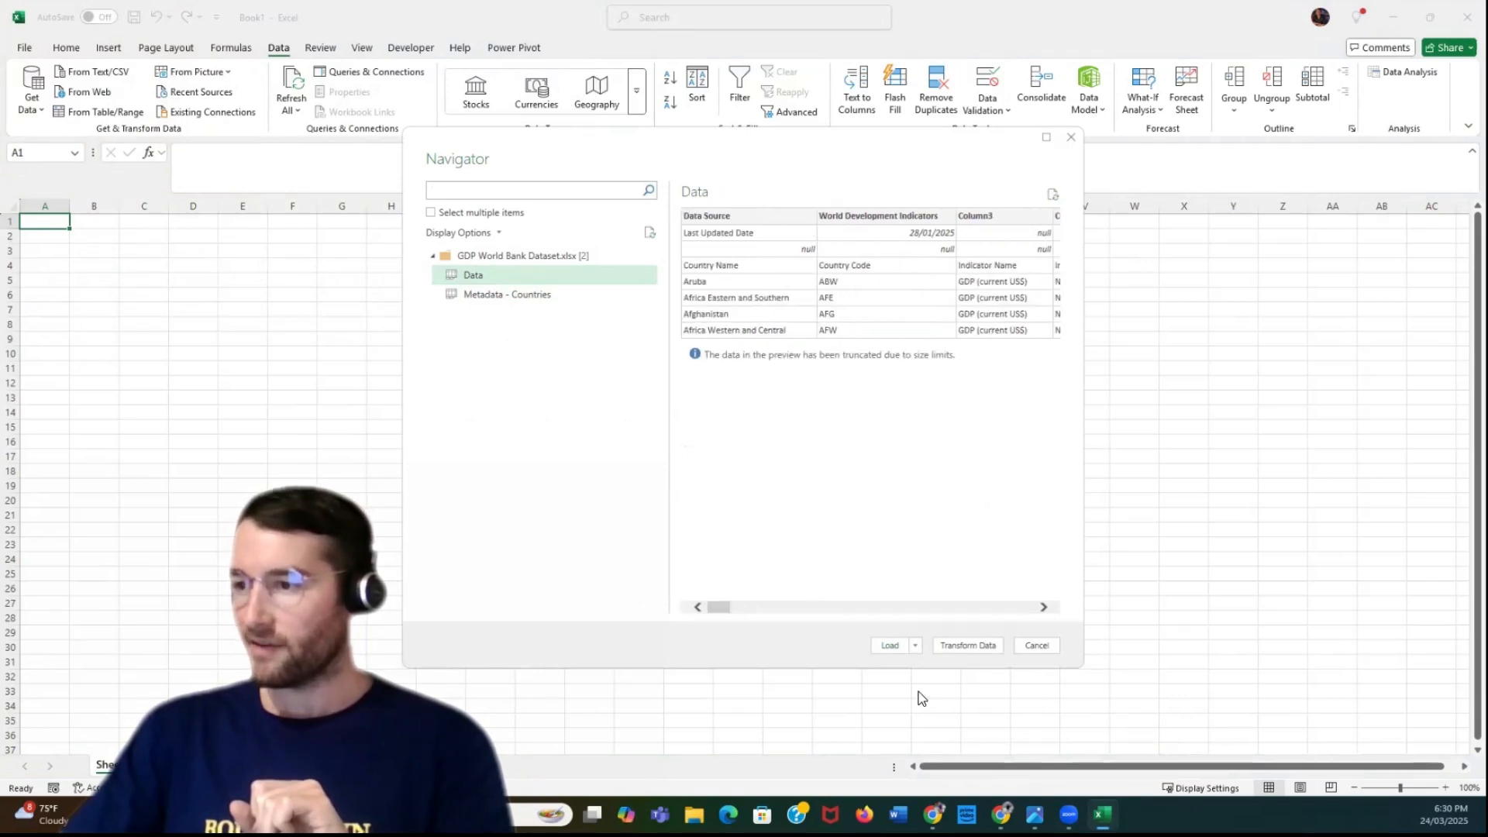
{"action": "left_click", "coordinate": [966, 646]}
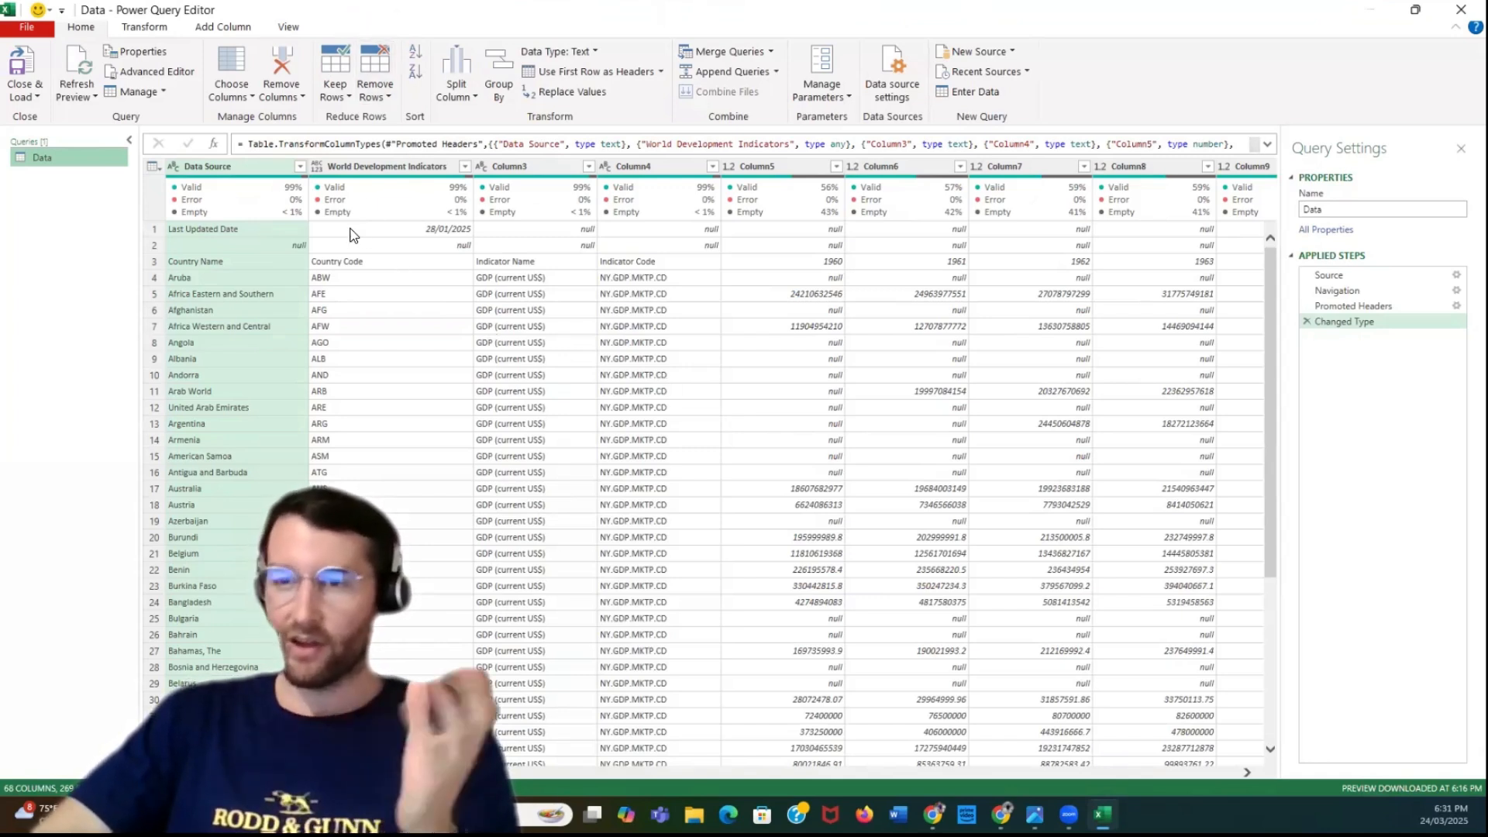
Remove the top 2 rows from the Data query
{"action": "left_click", "coordinate": [281, 230]}
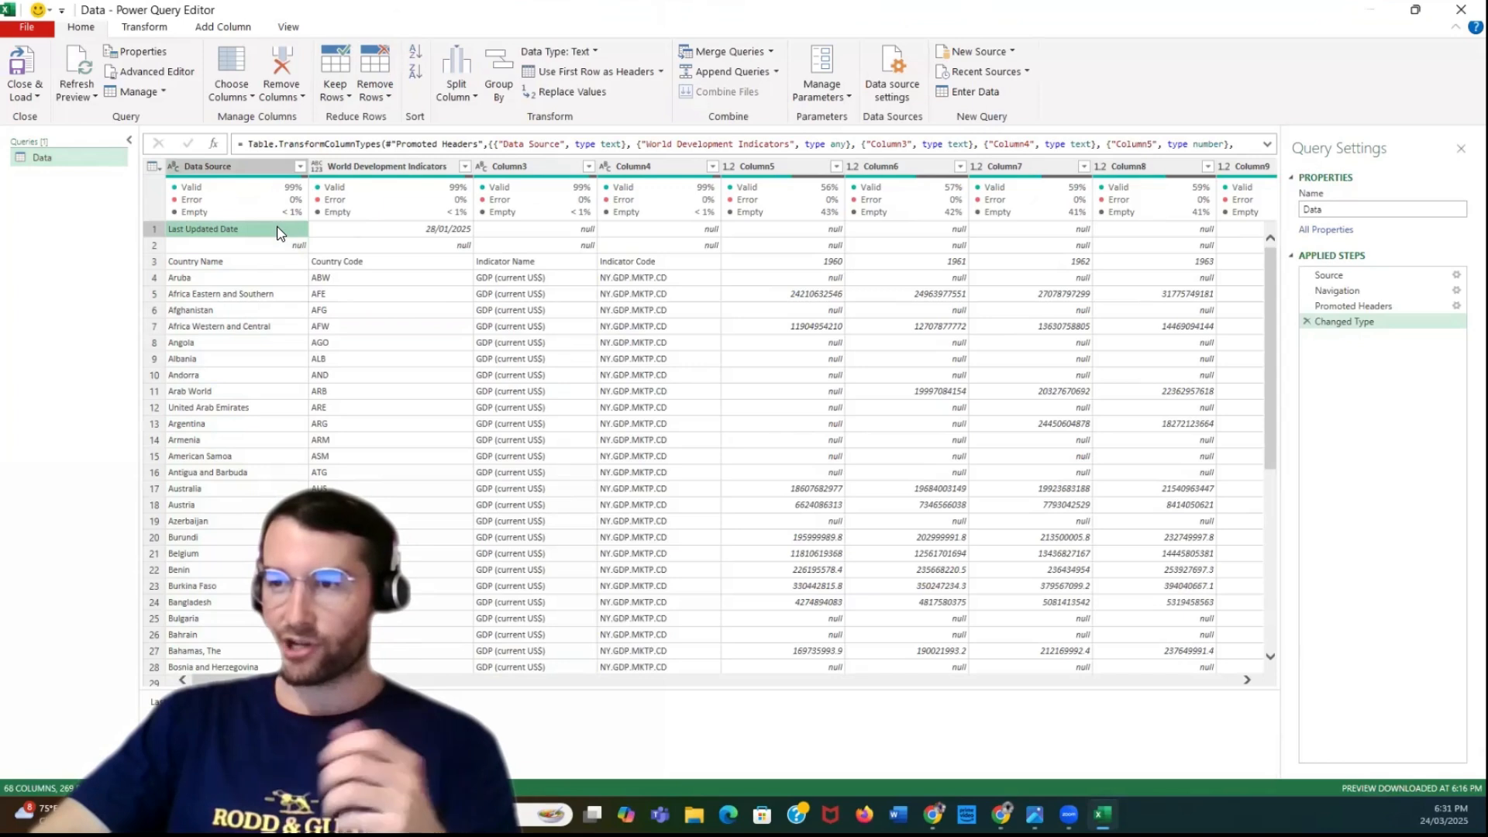
{"action": "left_click", "coordinate": [255, 247]}
{"action": "left_click", "coordinate": [253, 231]}
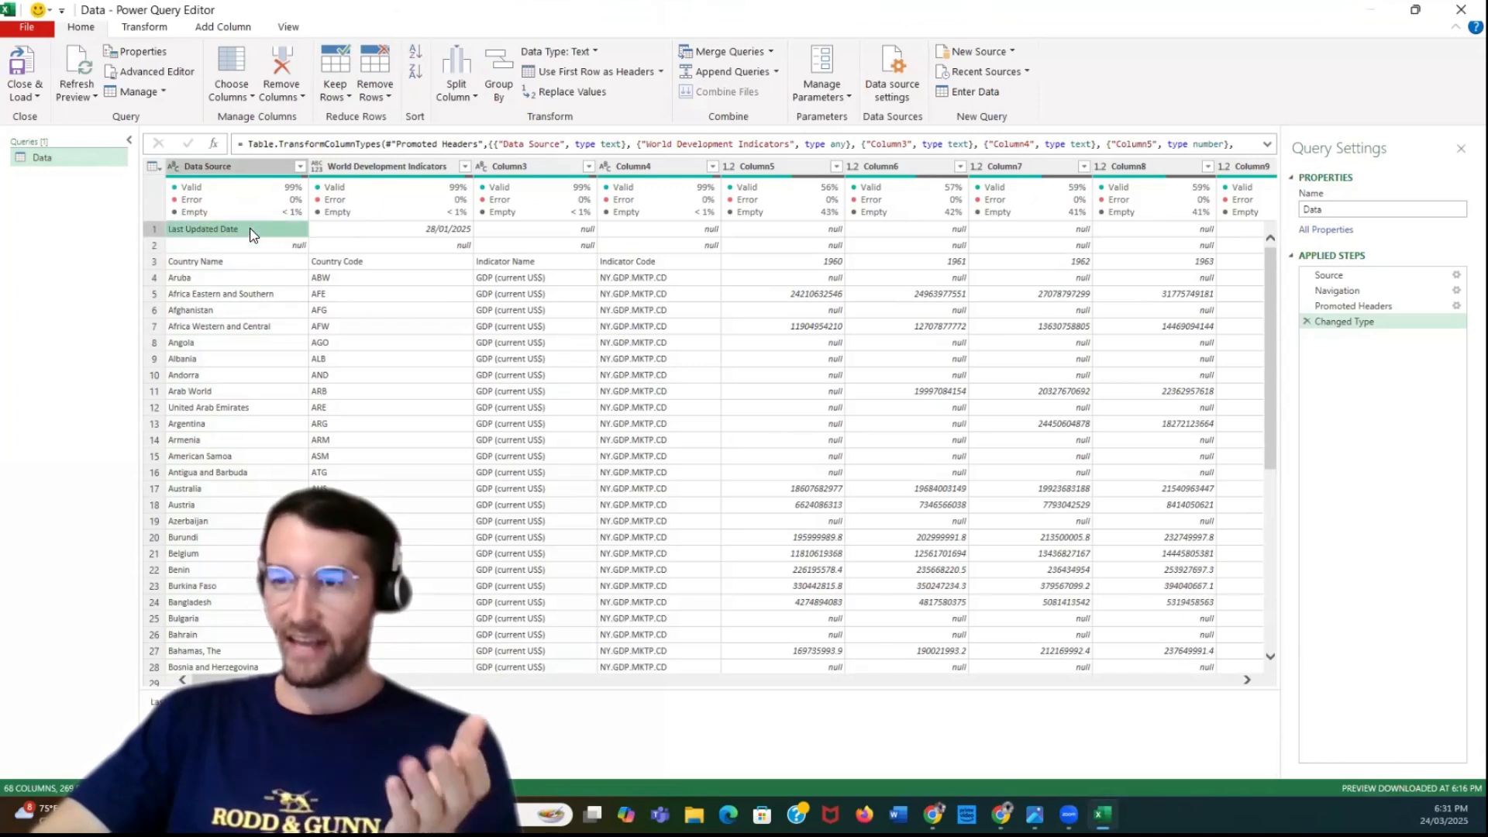
{"action": "left_click", "coordinate": [370, 96]}
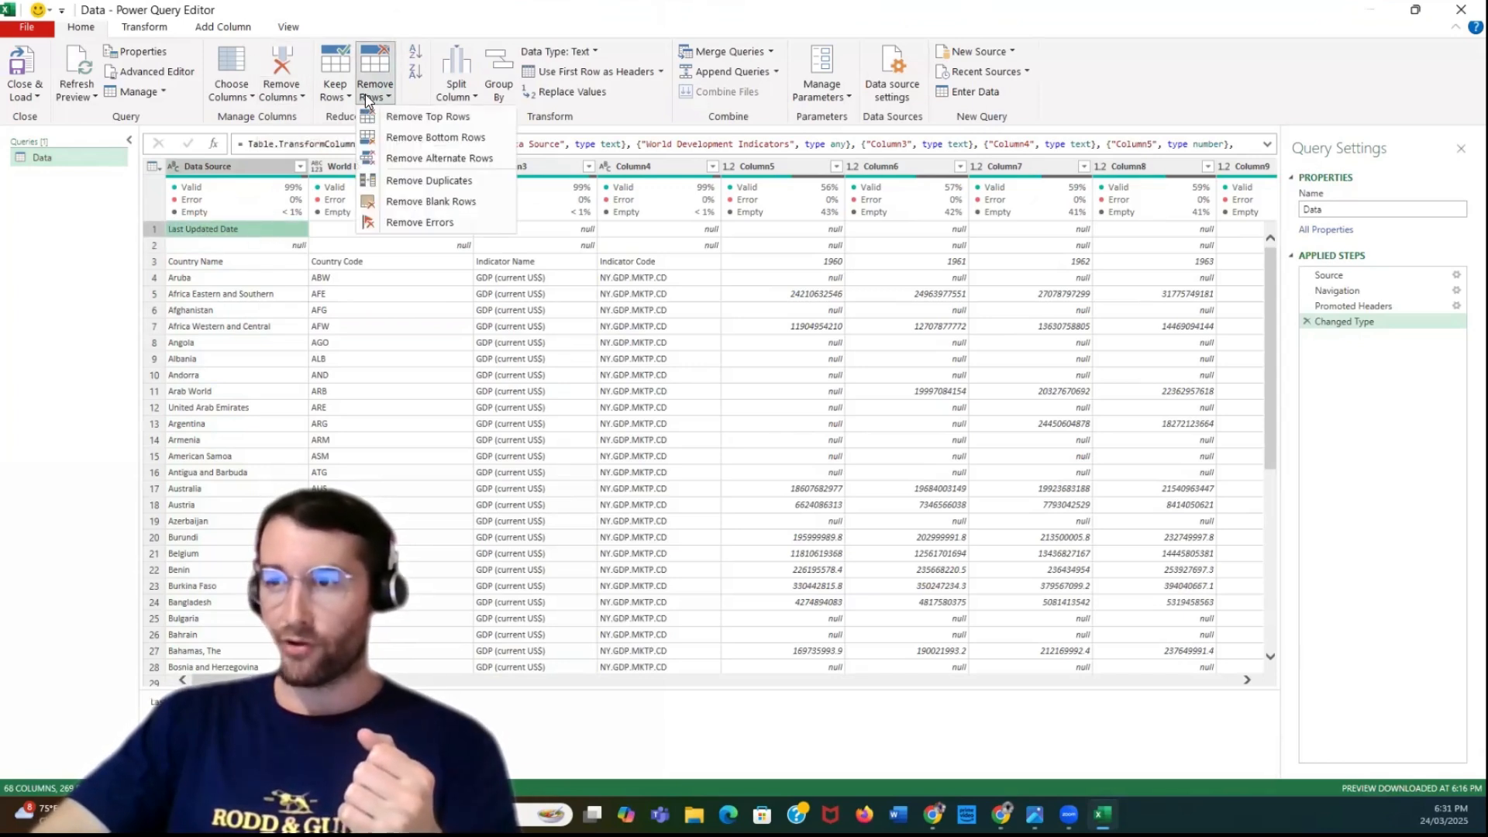
{"action": "left_click", "coordinate": [416, 118]}
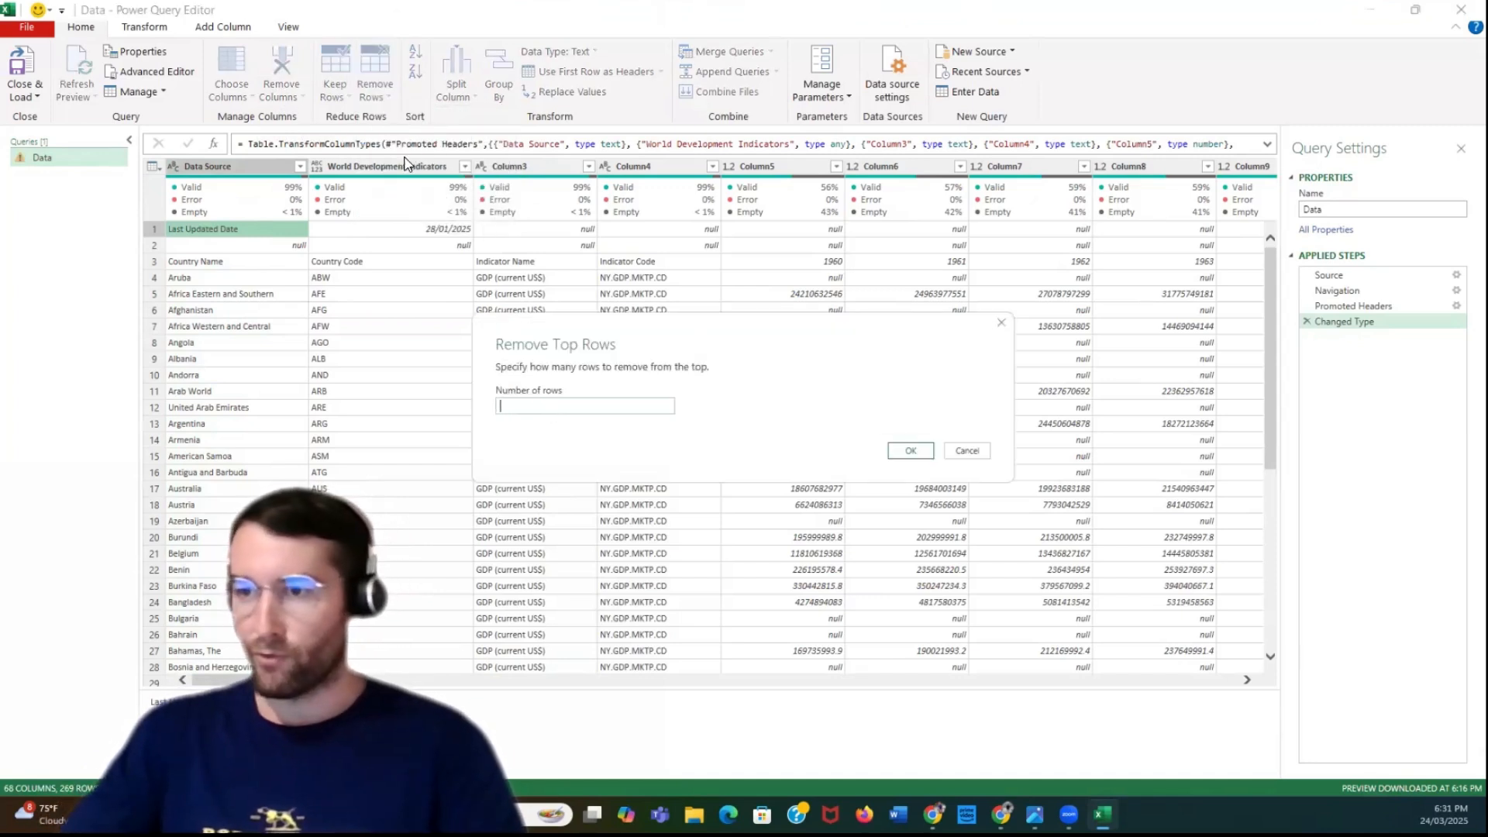
{"action": "type", "text": "2"}
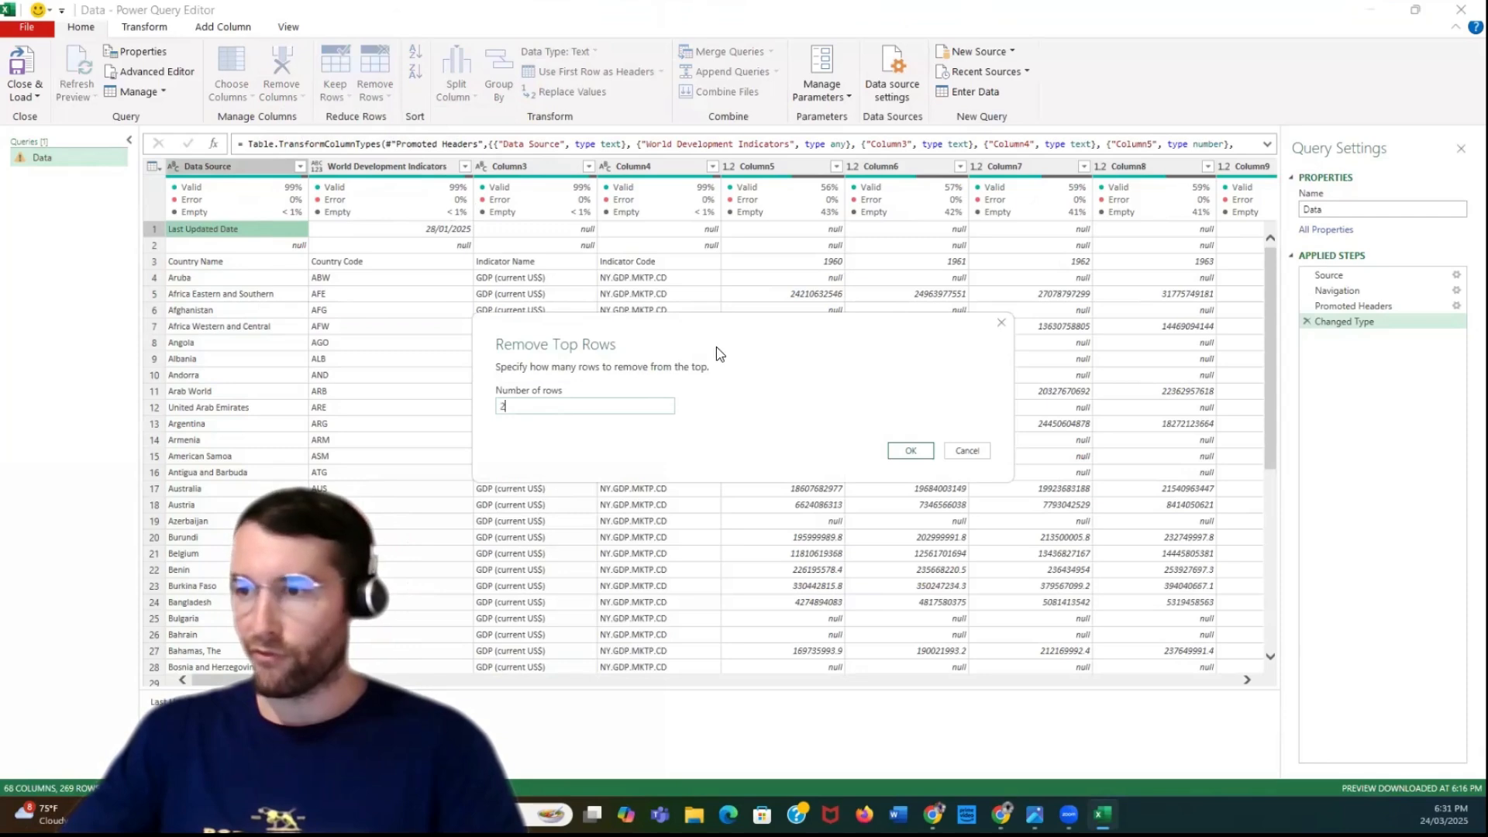
{"action": "left_click", "coordinate": [912, 453]}
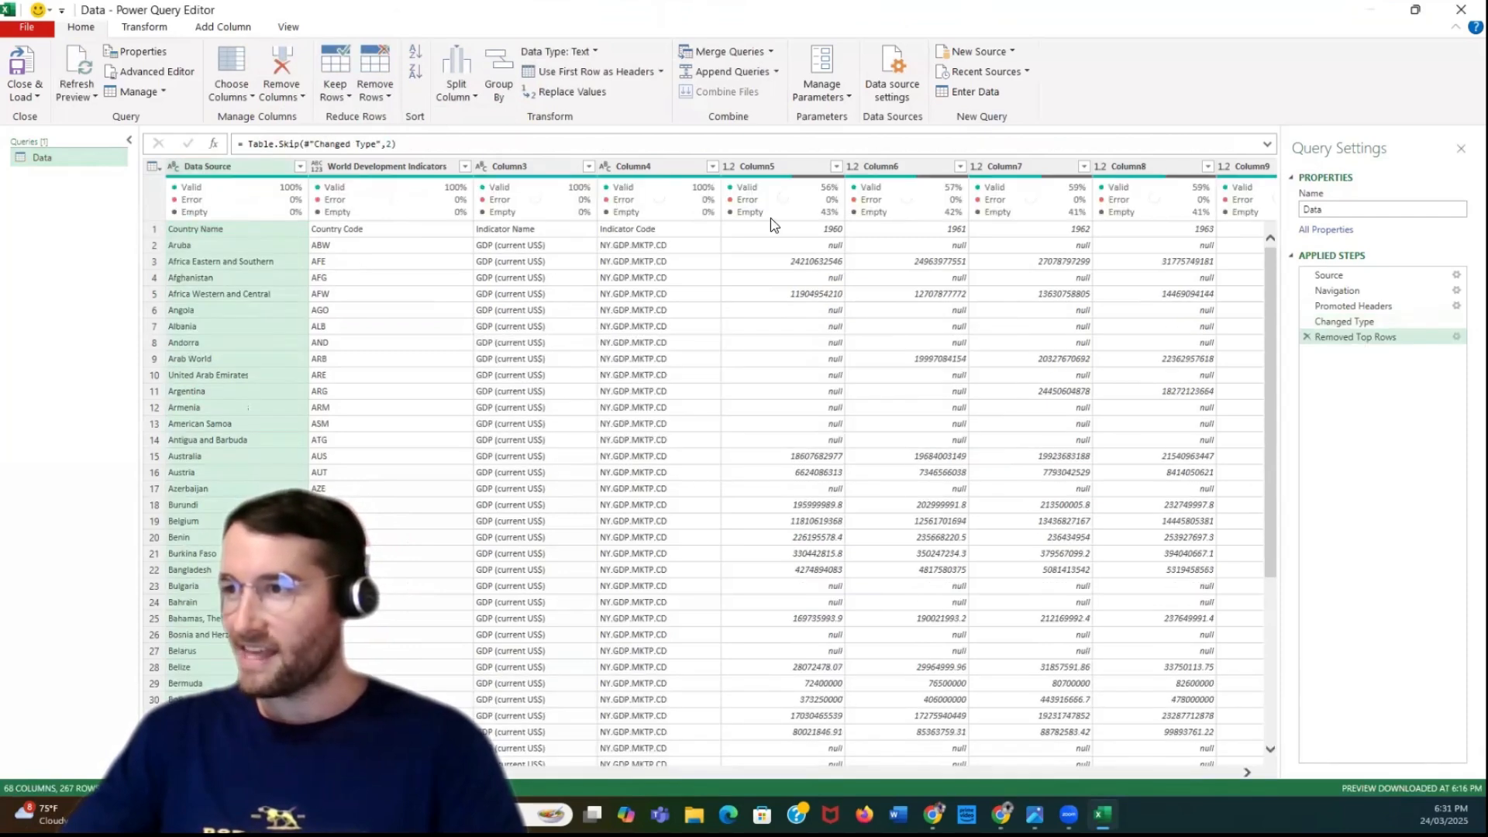
Use the first row of the Data query, starting with Country Name, as the column headers
{"action": "left_click", "coordinate": [155, 229]}
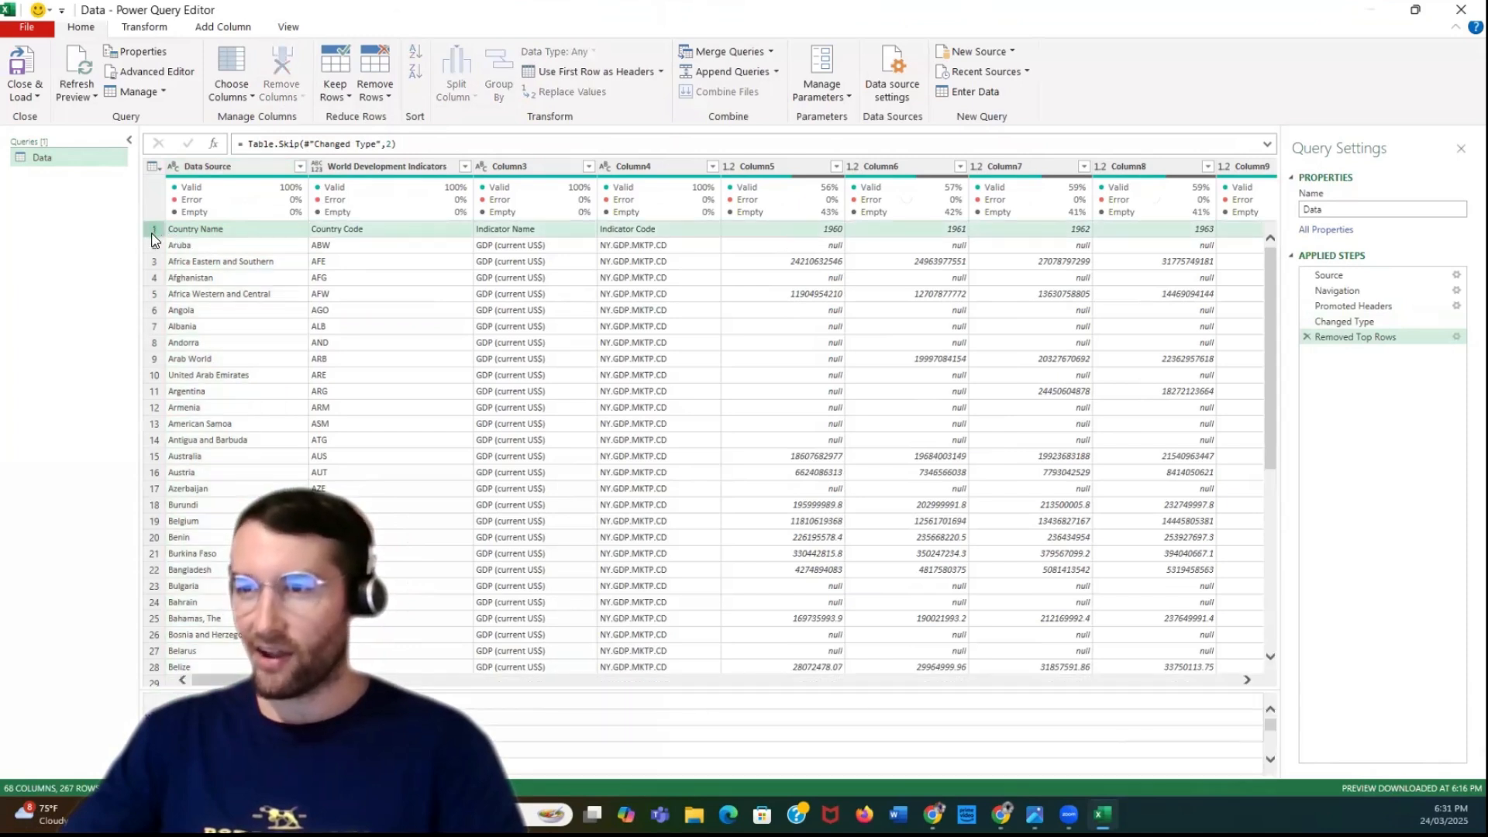
{"action": "right_click", "coordinate": [211, 231]}
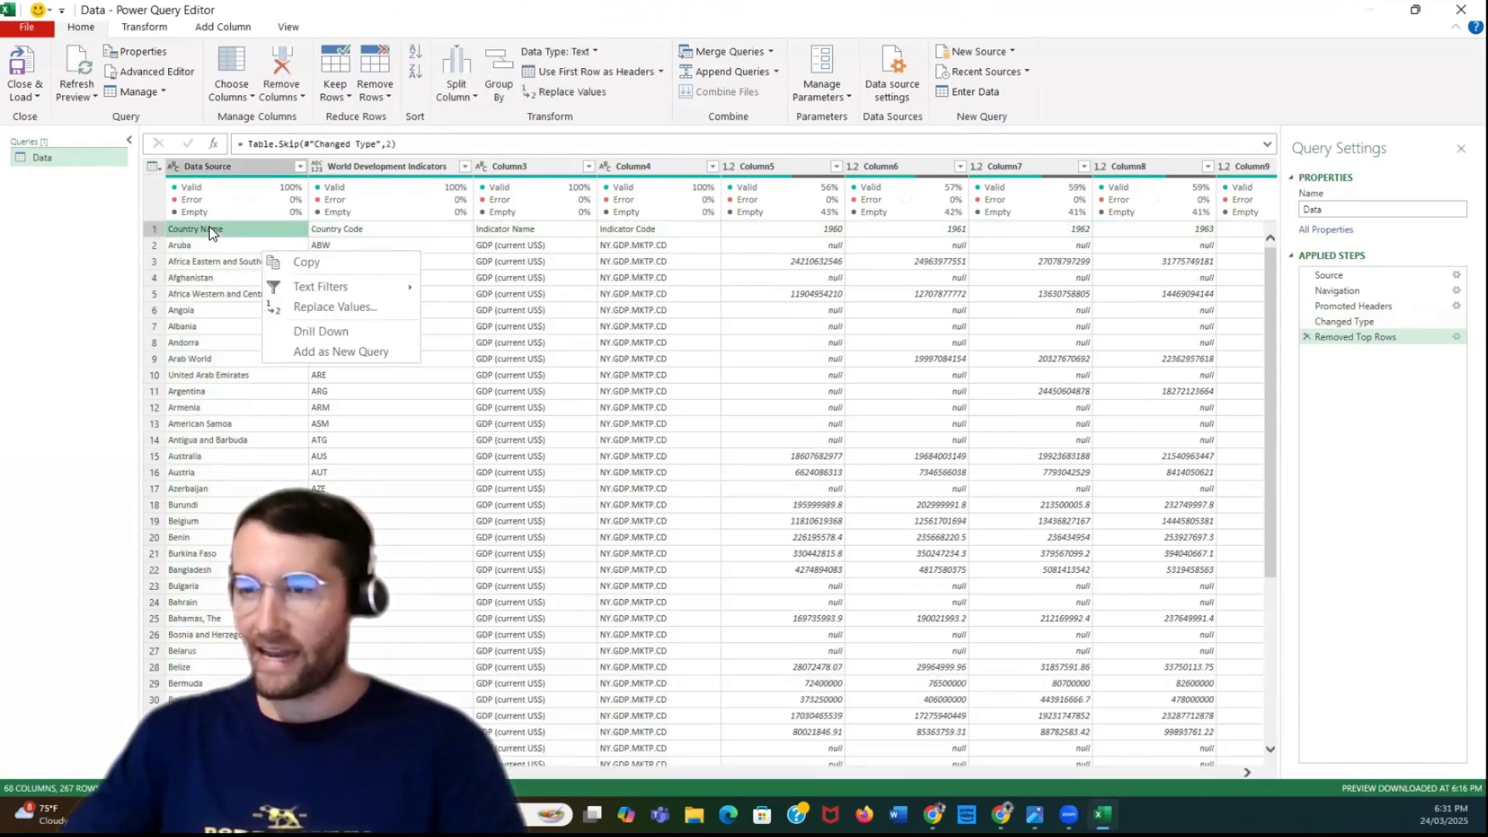
{"action": "left_click", "coordinate": [157, 169]}
{"action": "left_click", "coordinate": [157, 169]}
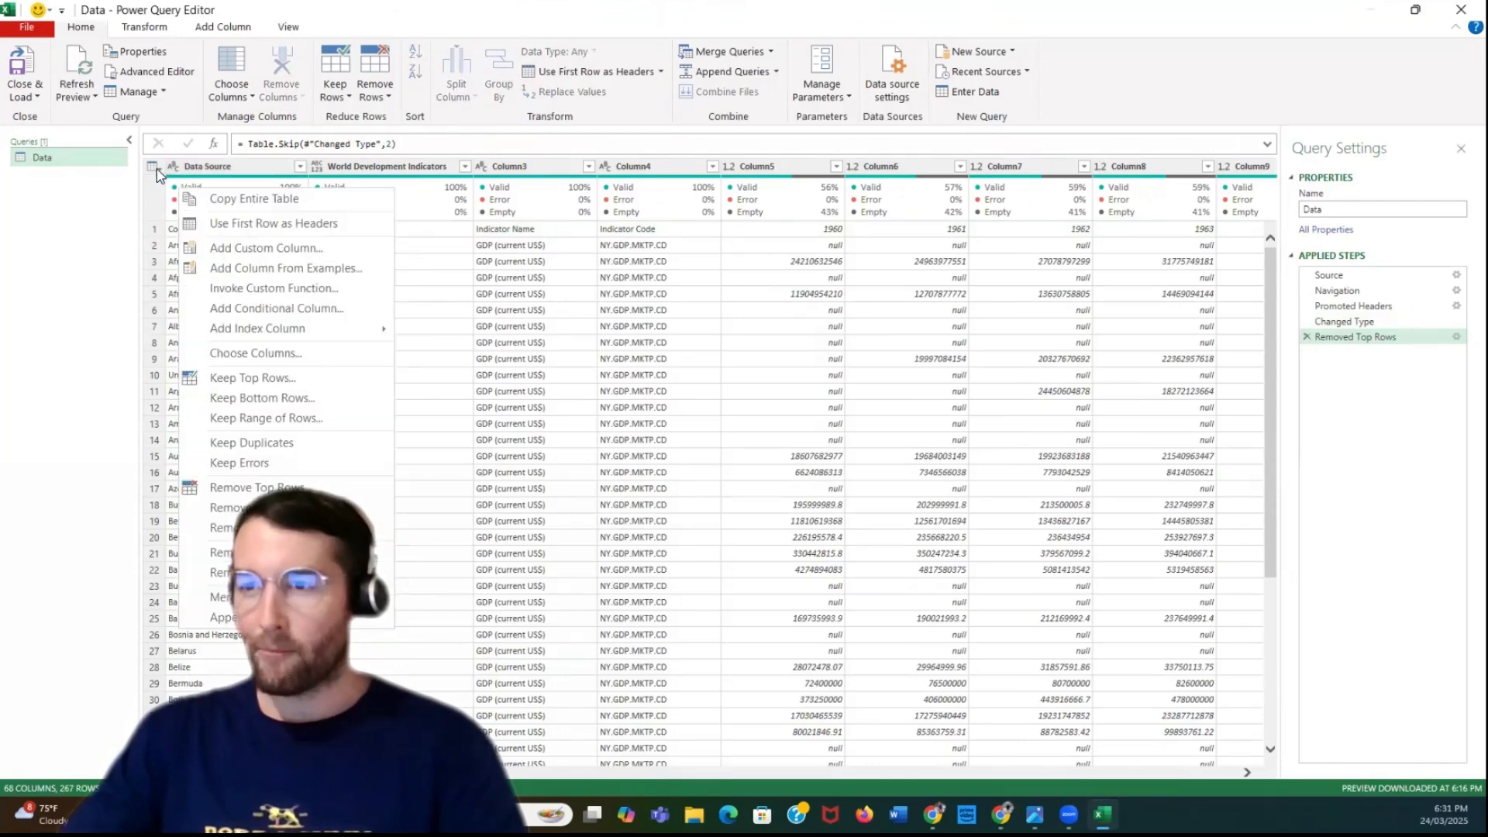
{"action": "left_click", "coordinate": [239, 221]}
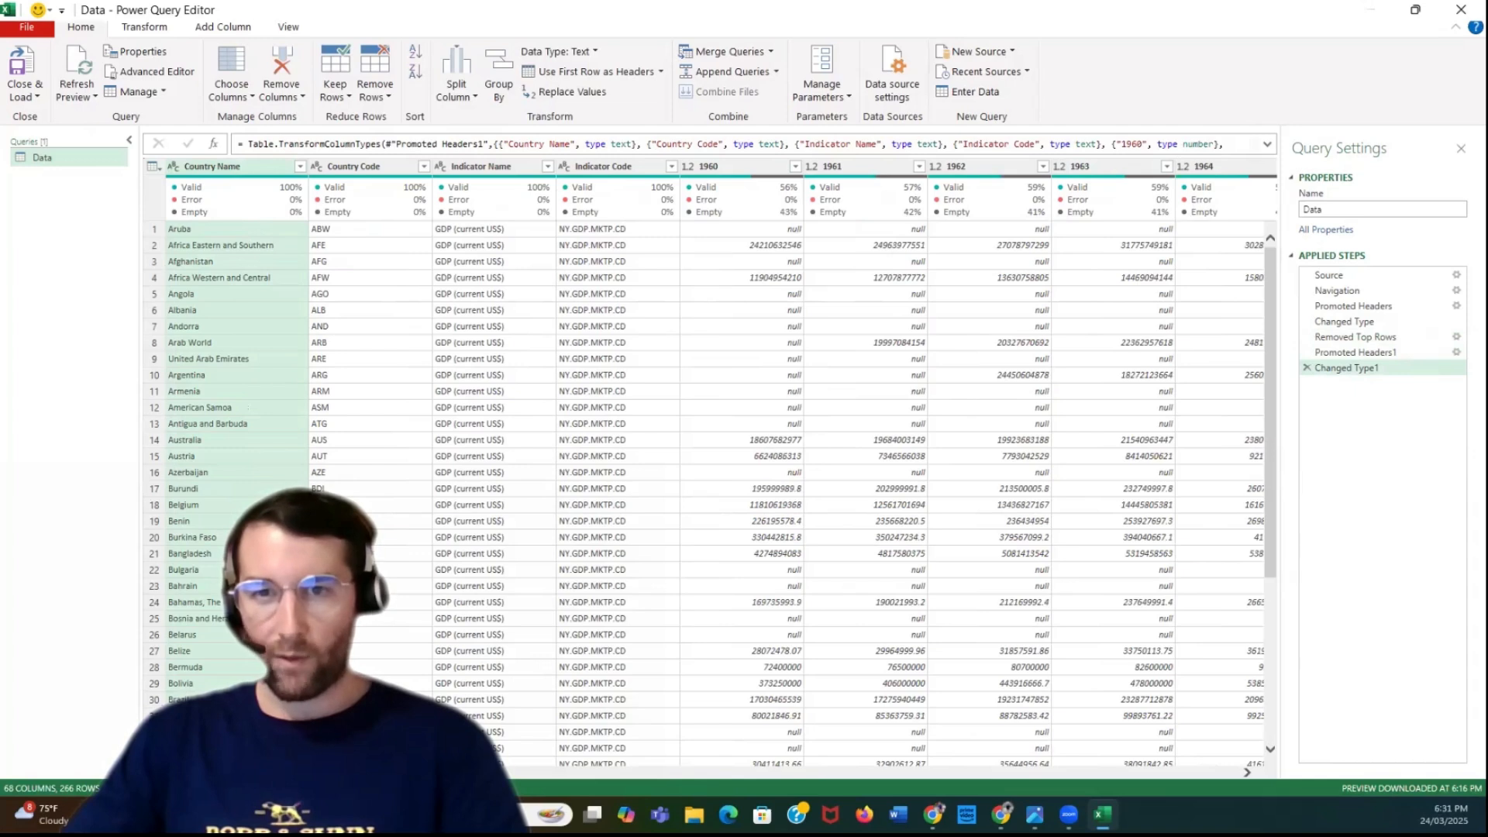
Select all year columns from 1960 to 2023 and apply Unpivot Only Selected Columns
{"action": "left_click", "coordinate": [713, 168]}
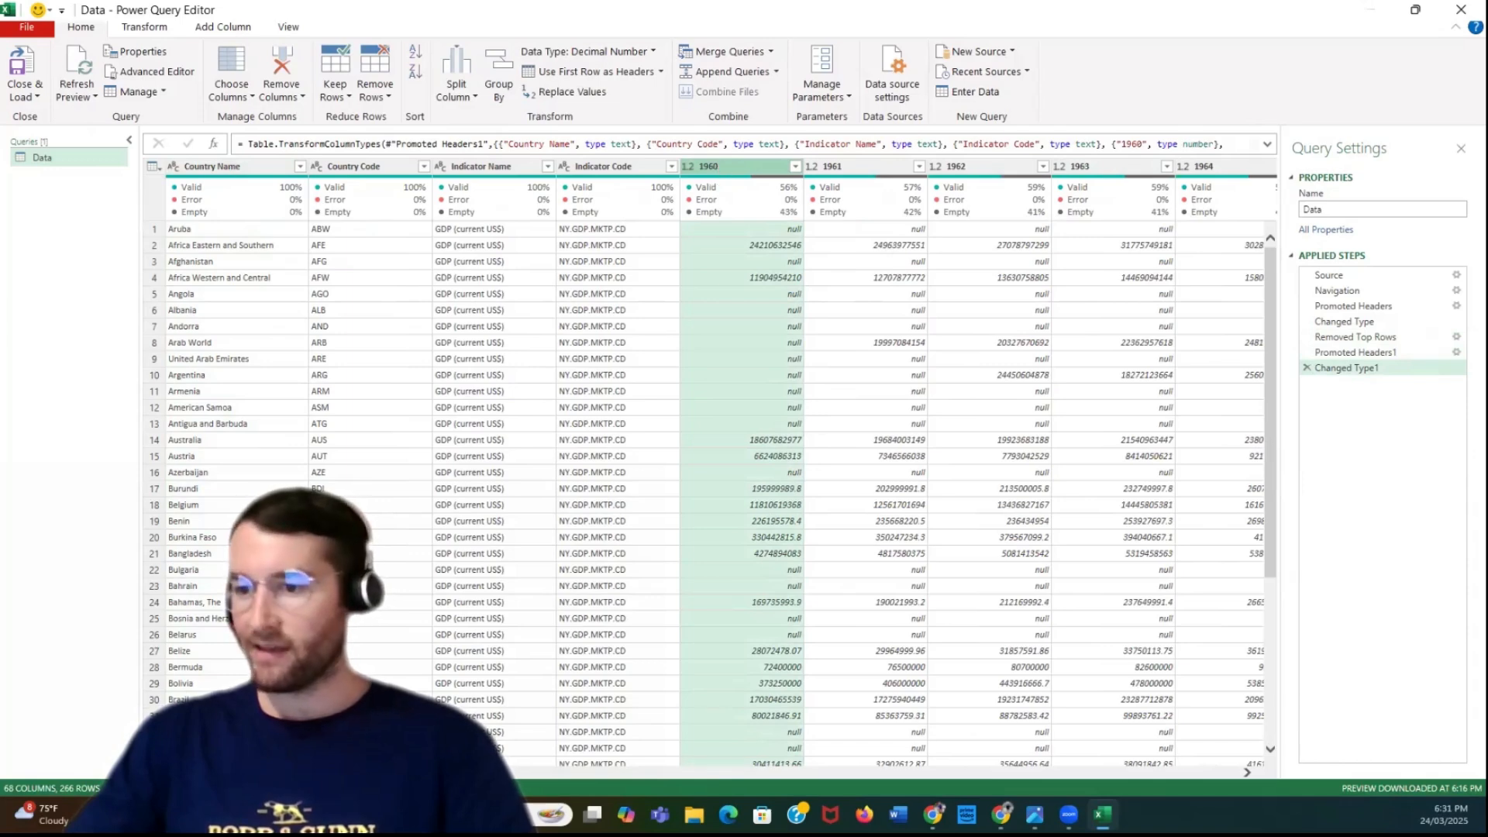
{"action": "left_click_drag", "start_coordinate": [310, 773], "coordinate": [1328, 772]}
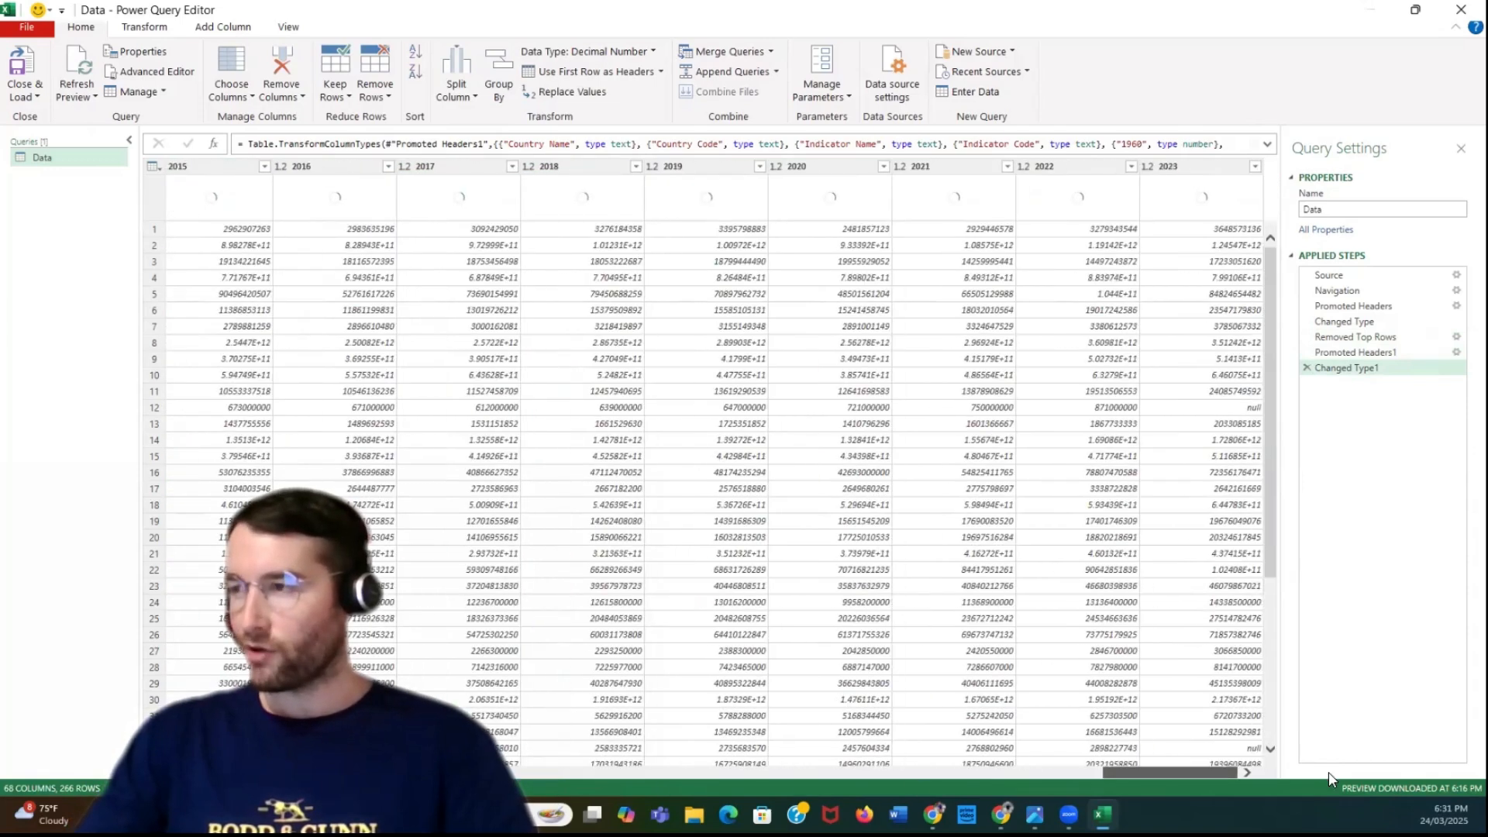
{"action": "left_click", "coordinate": [1191, 171], "text": "shift"}
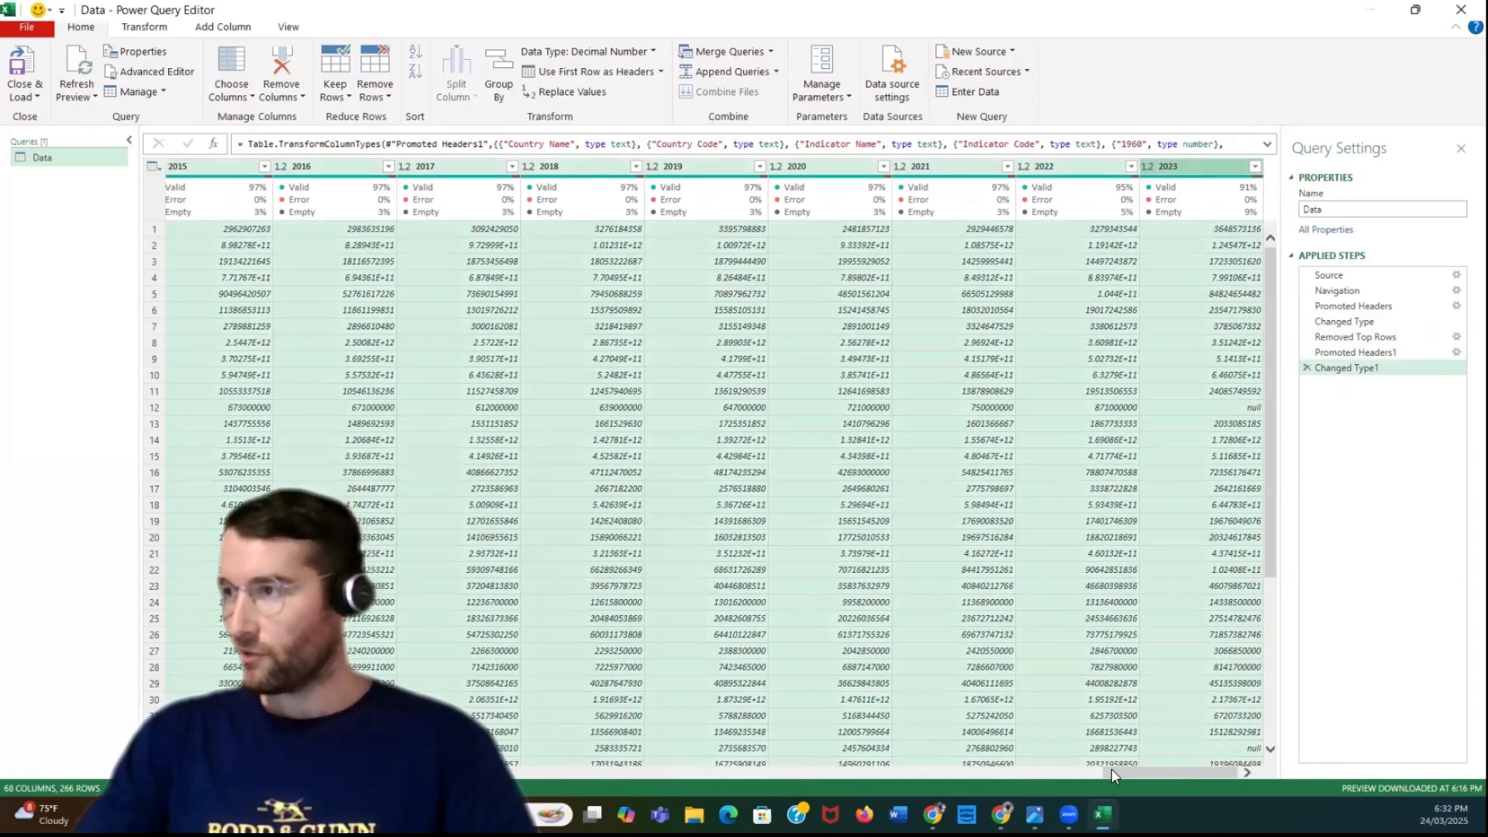
{"action": "left_click_drag", "start_coordinate": [1111, 769], "coordinate": [40, 775]}
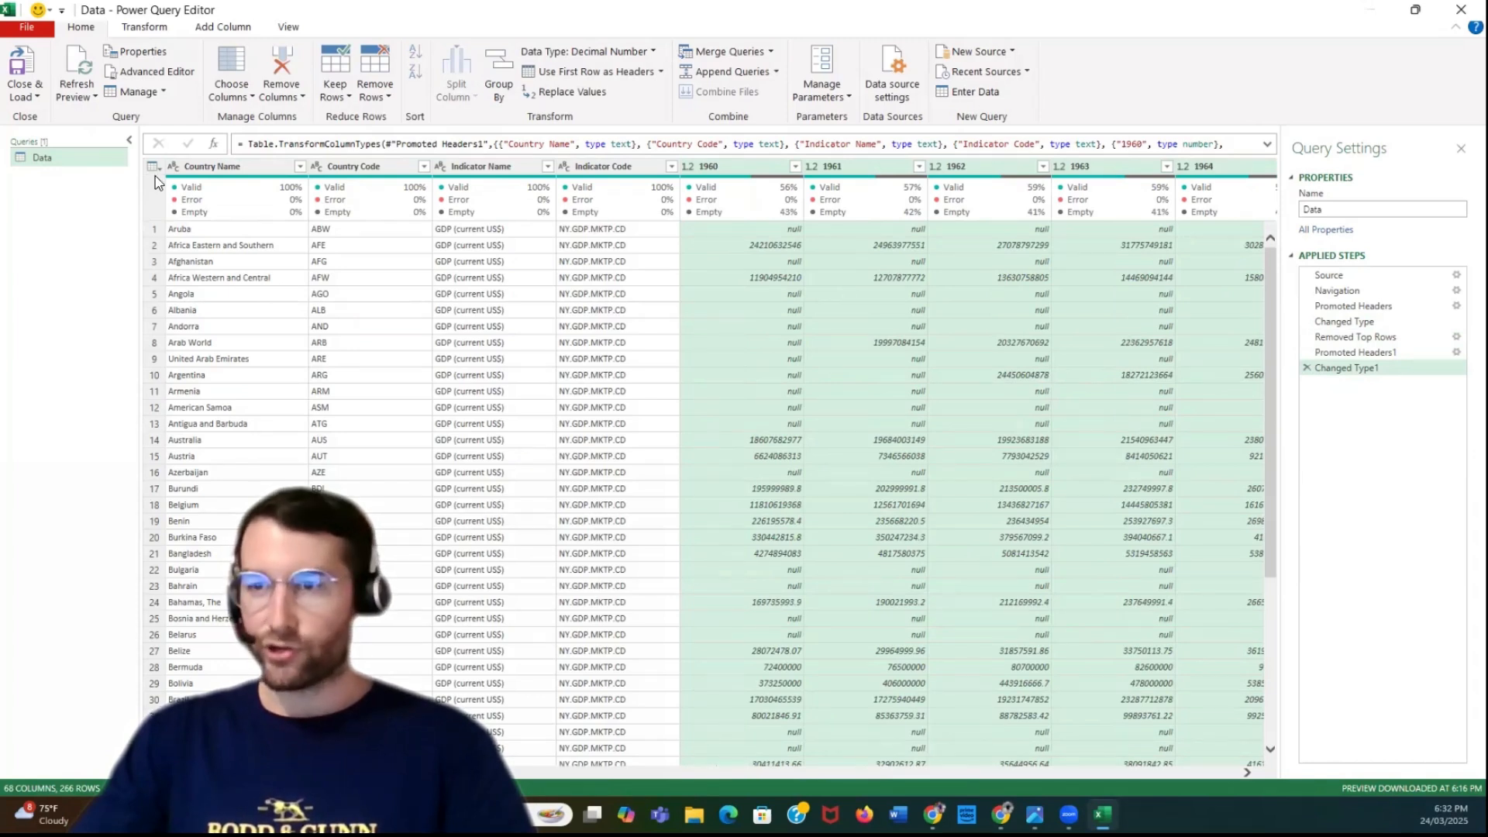
{"action": "left_click", "coordinate": [143, 28]}
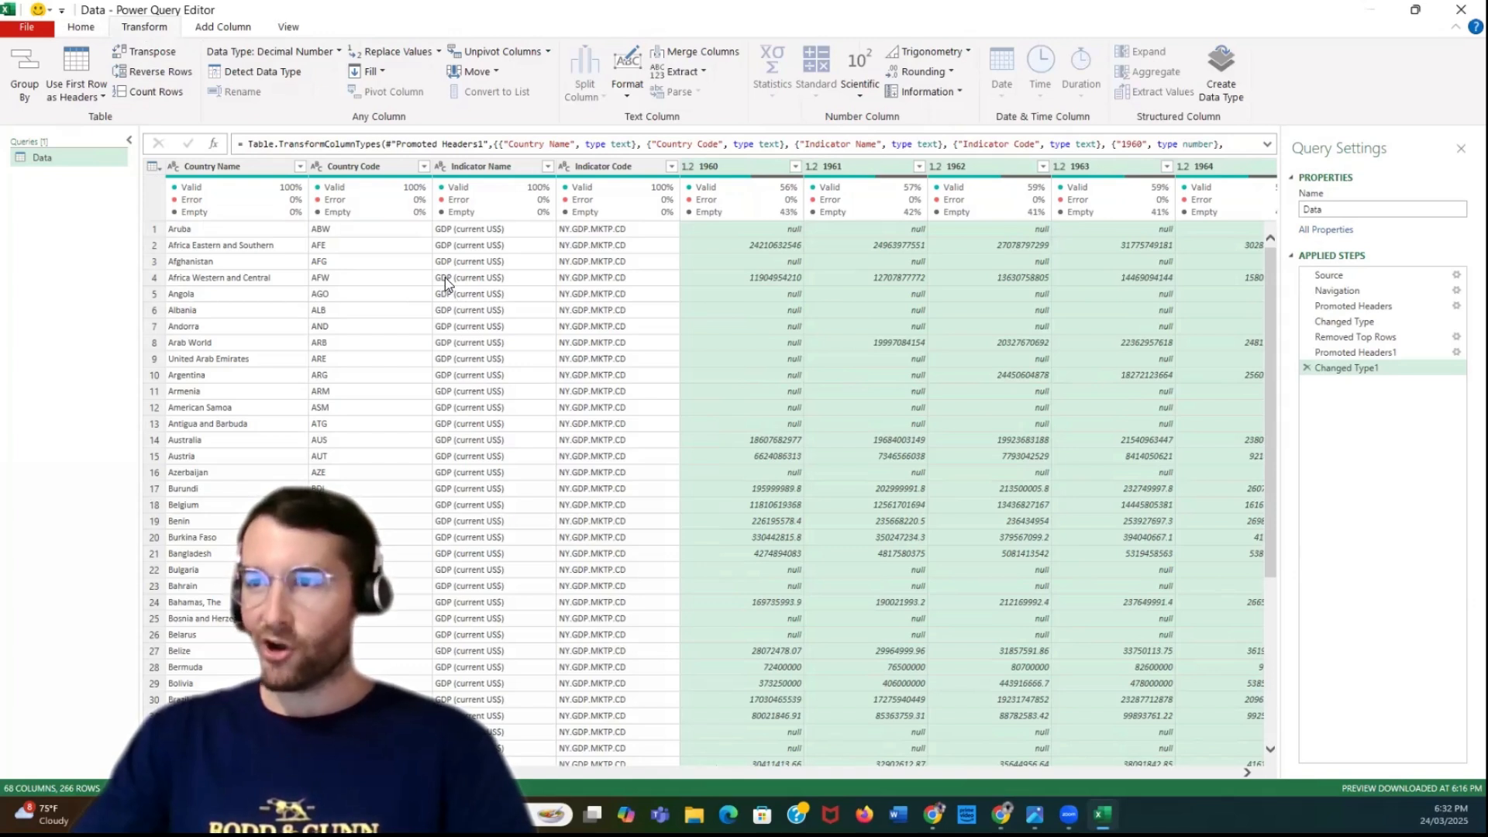
{"action": "left_click", "coordinate": [549, 52]}
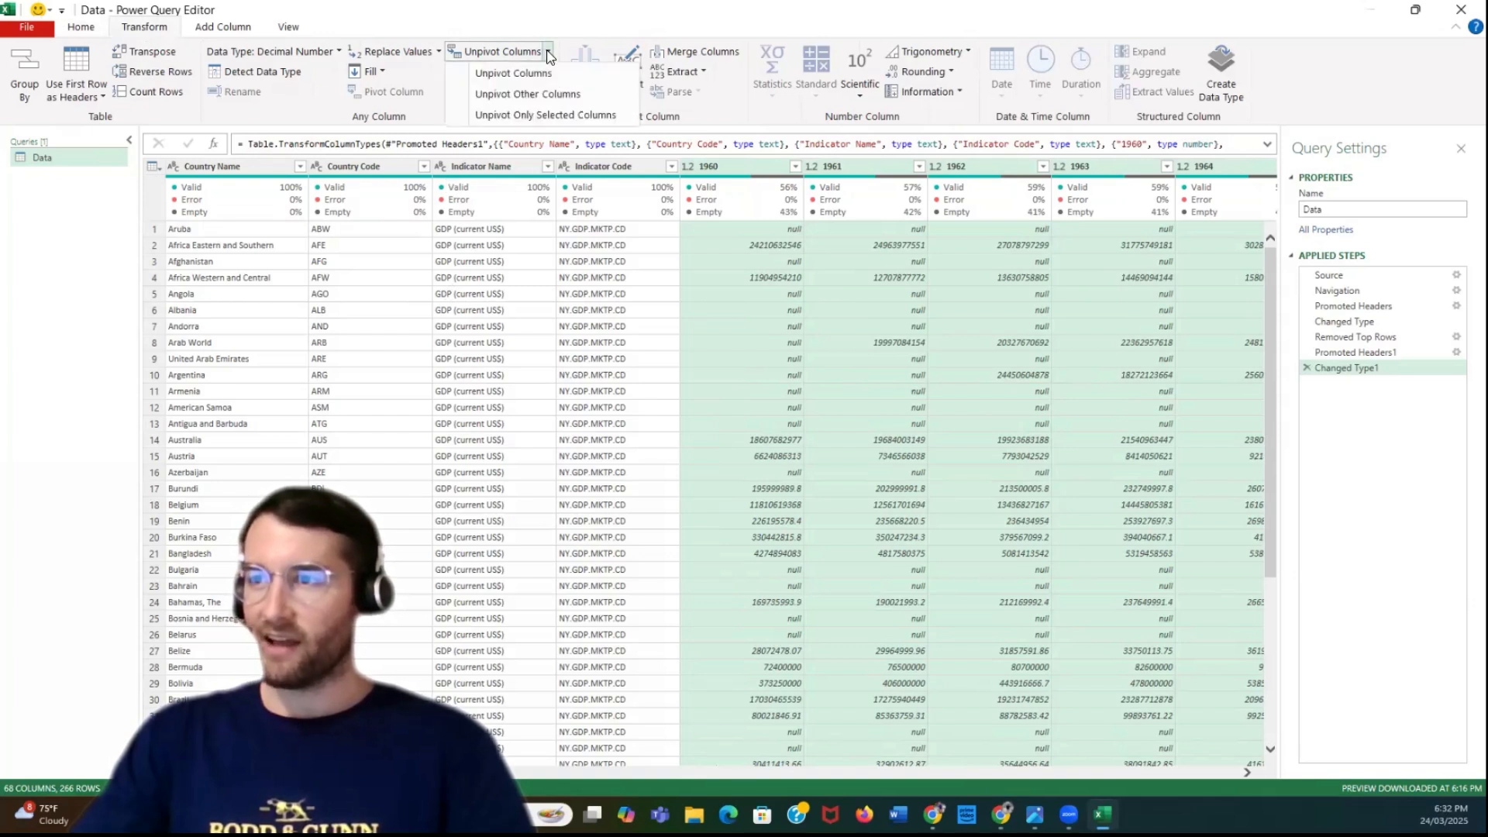
{"action": "left_click", "coordinate": [557, 116]}
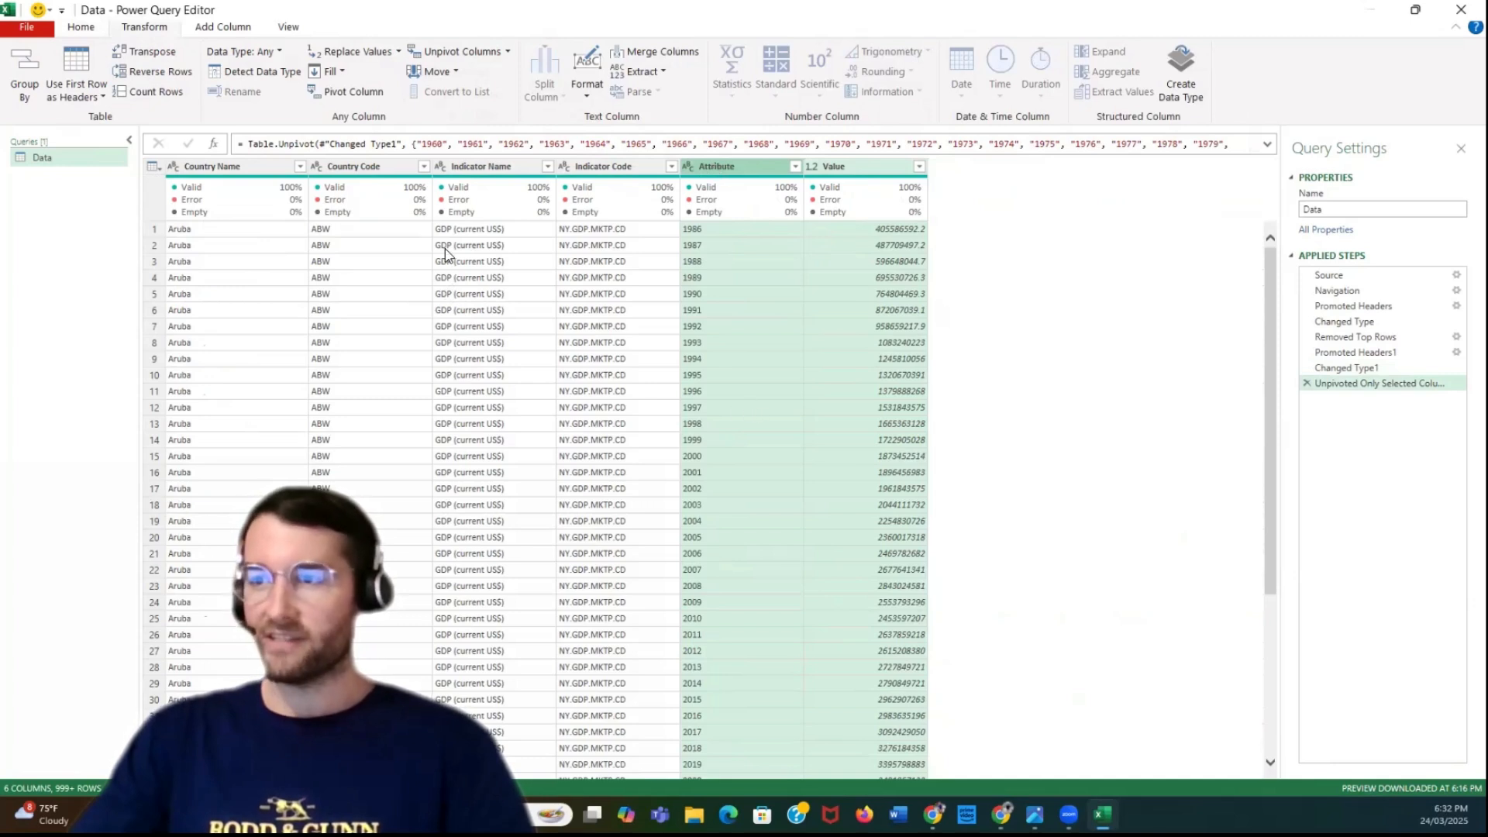
Rename the Value column to GDP and the Attribute column to Year, leaving the GDP column selected
{"action": "double_click", "coordinate": [834, 167]}
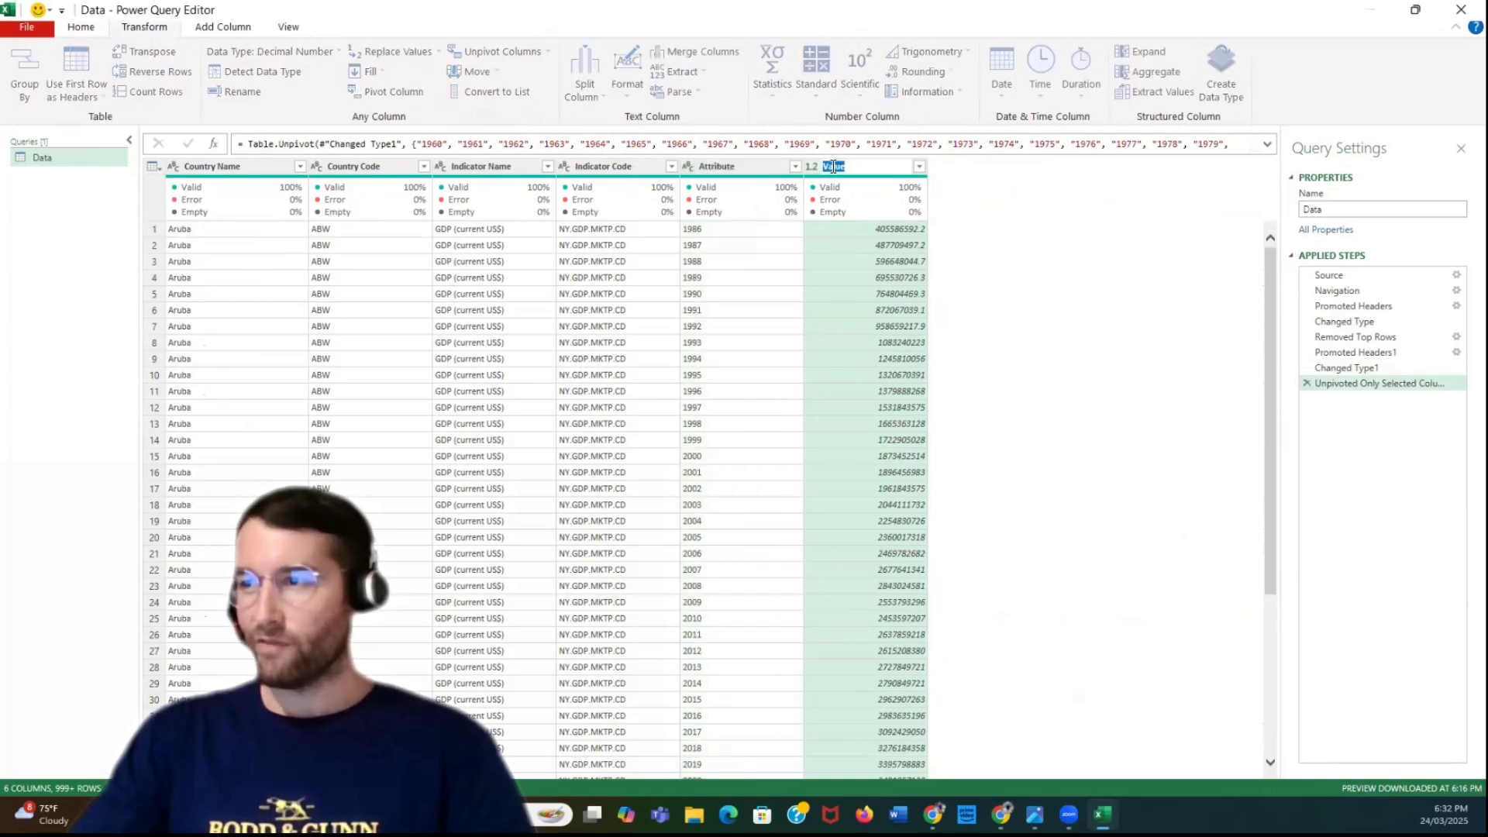
{"action": "type", "text": "GDP"}
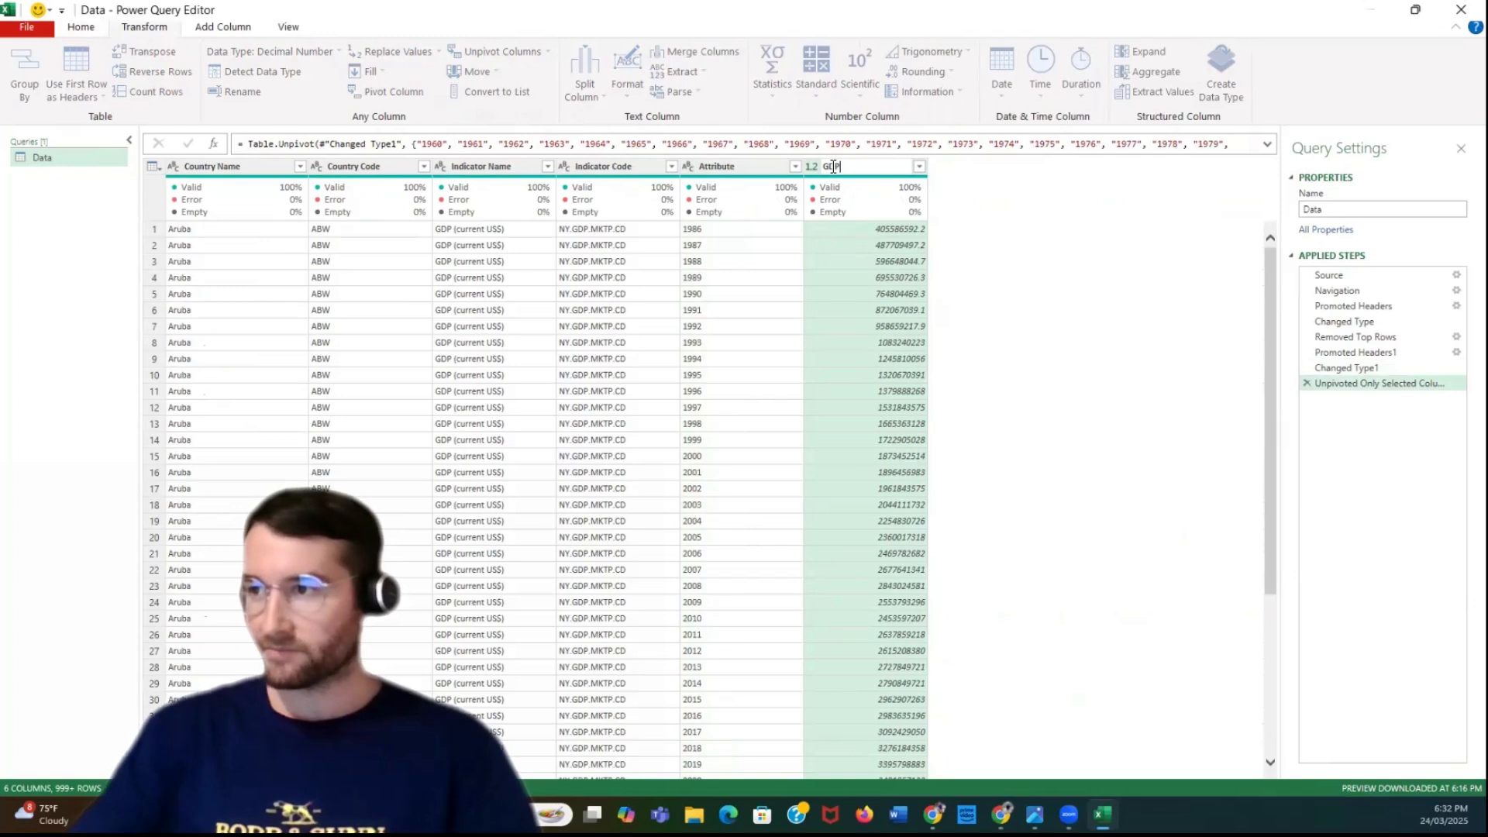
{"action": "key", "text": "Return"}
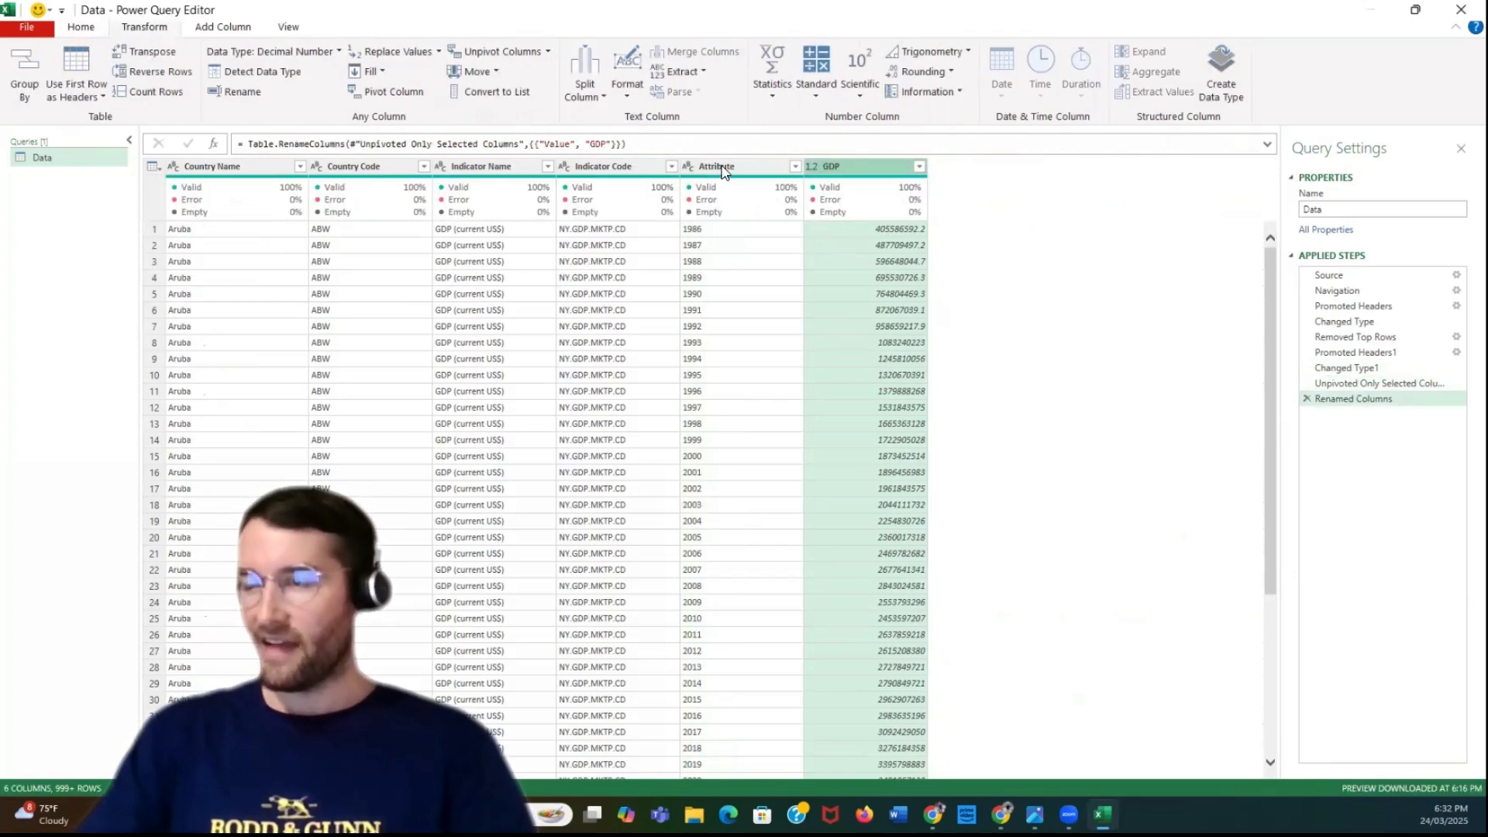
{"action": "double_click", "coordinate": [725, 166]}
{"action": "type", "text": "Y"}
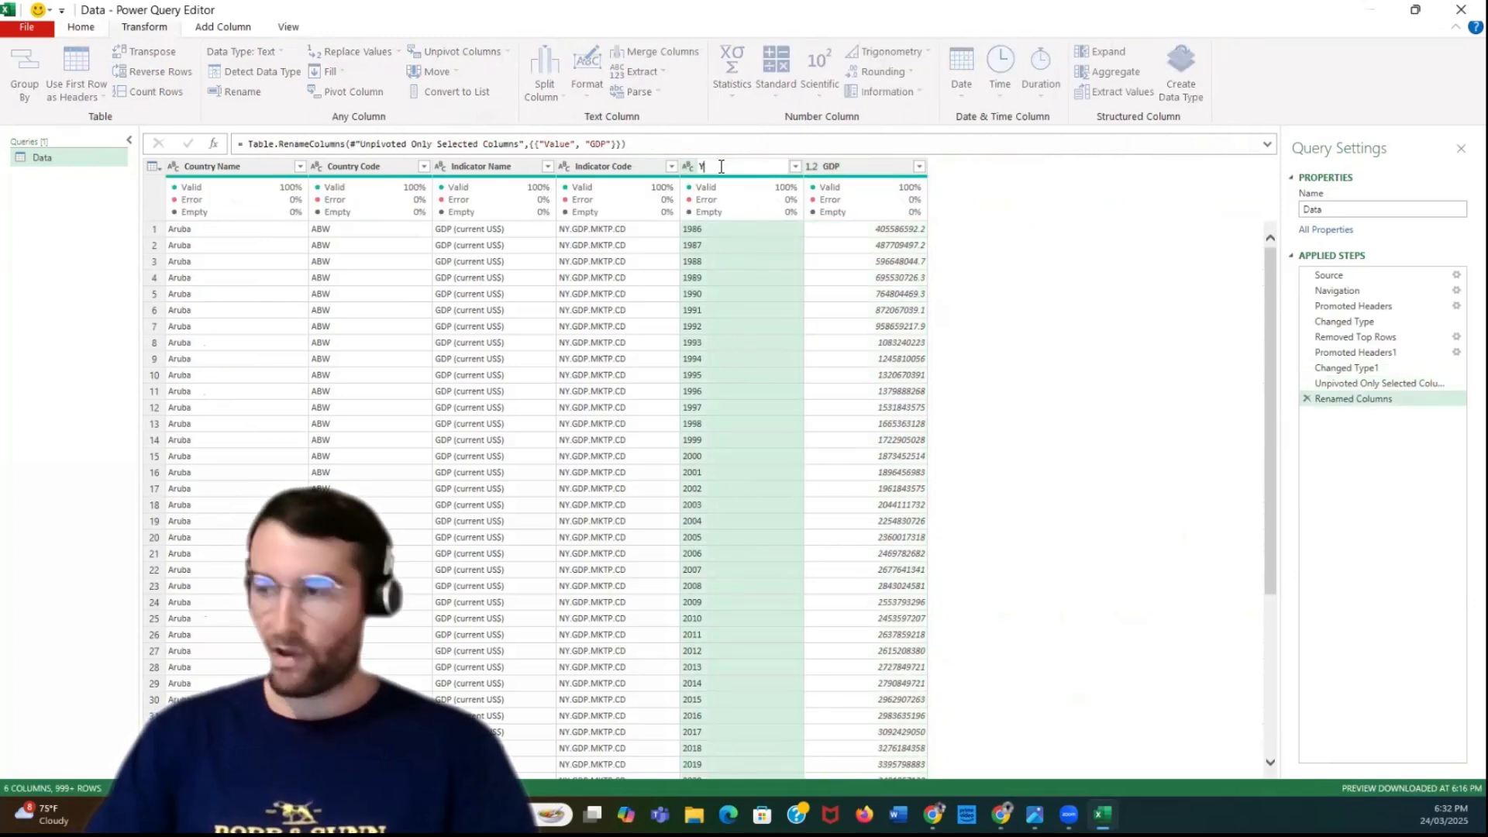
{"action": "type", "text": "ear"}
{"action": "key", "text": "Return"}
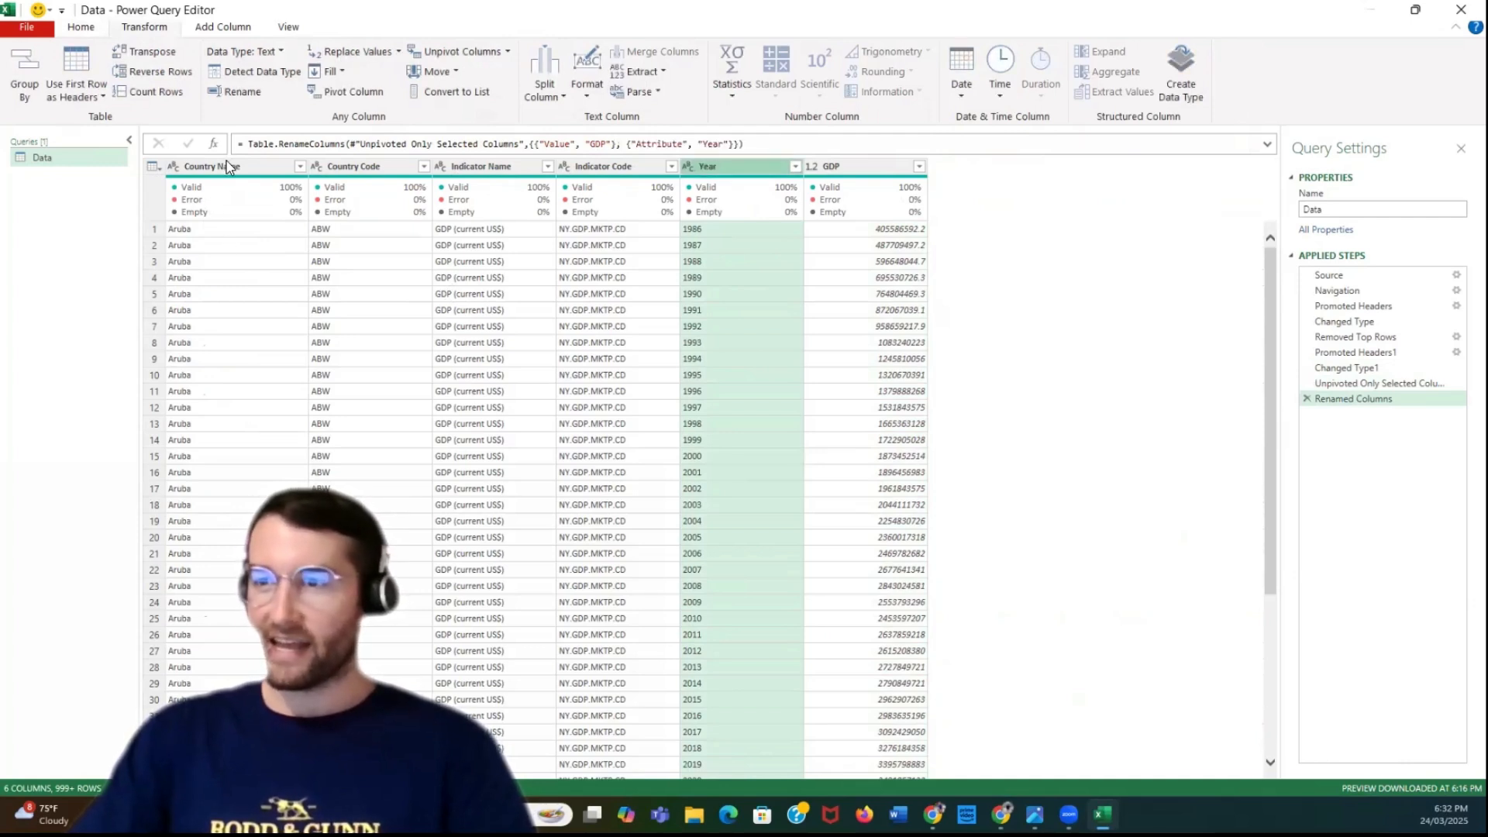
{"action": "left_click", "coordinate": [858, 171]}
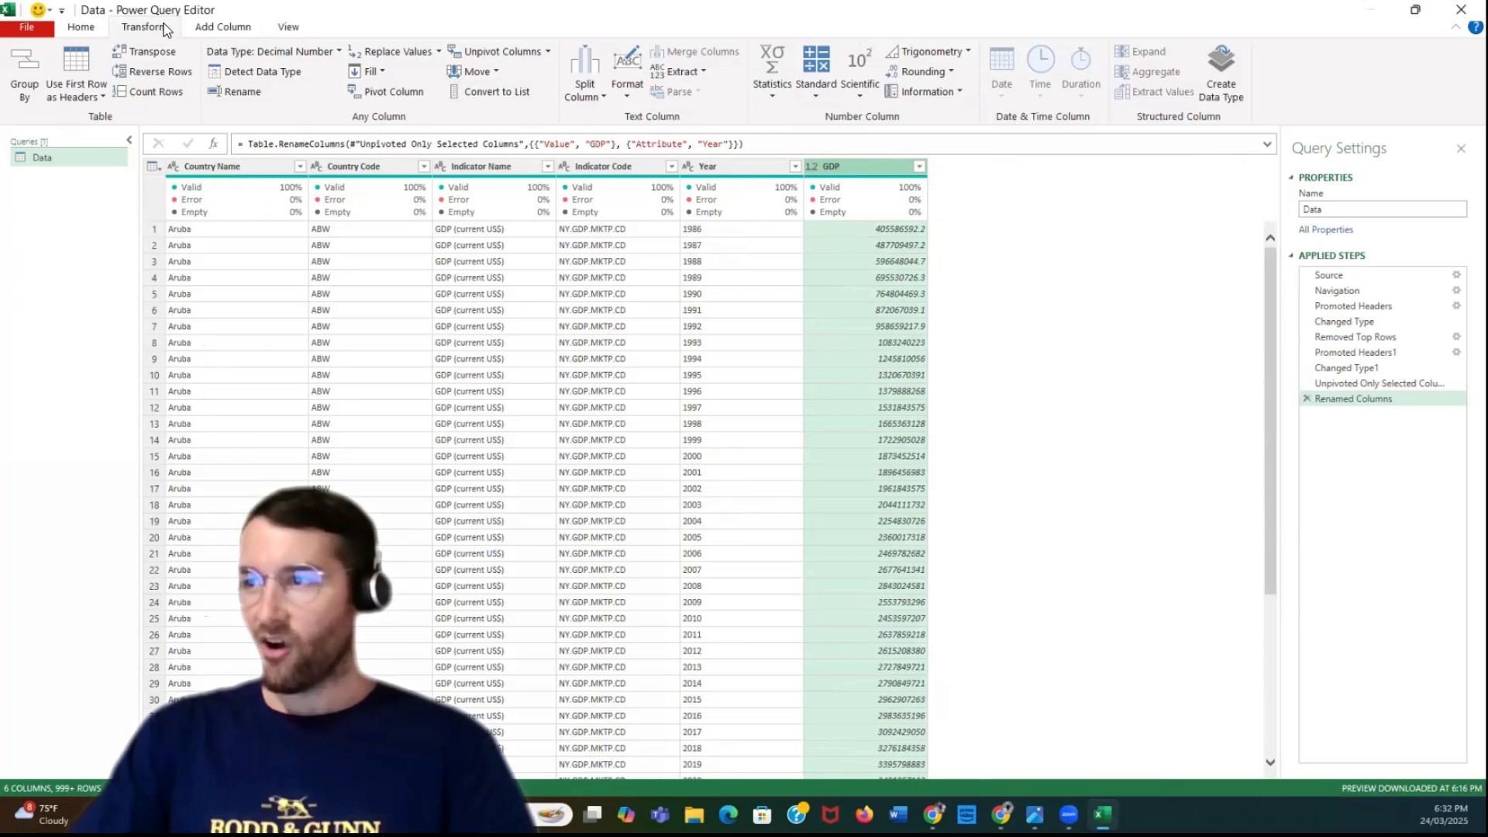
{"action": "left_click", "coordinate": [224, 28]}
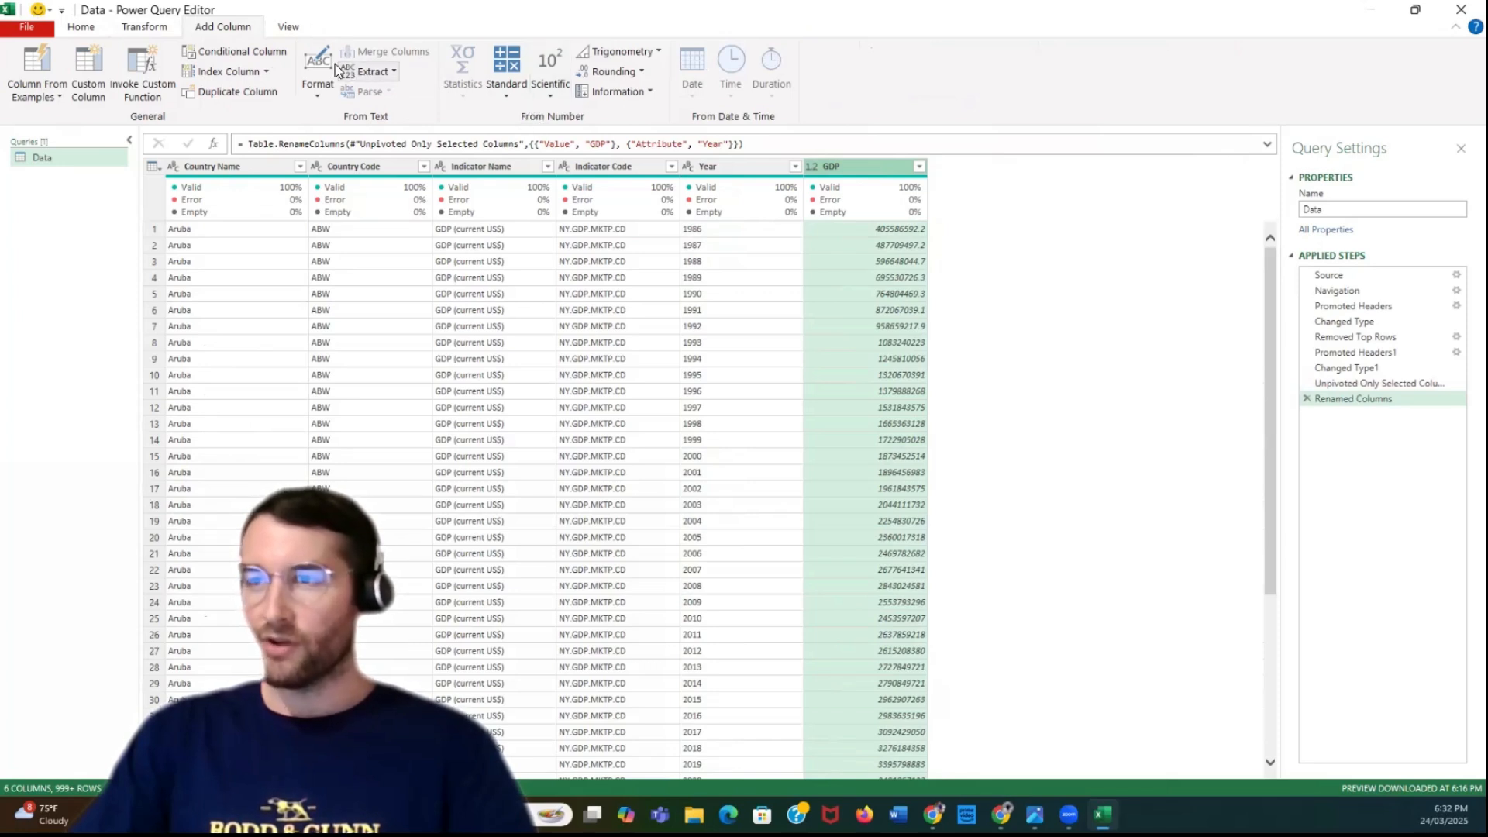
{"action": "left_click", "coordinate": [288, 28]}
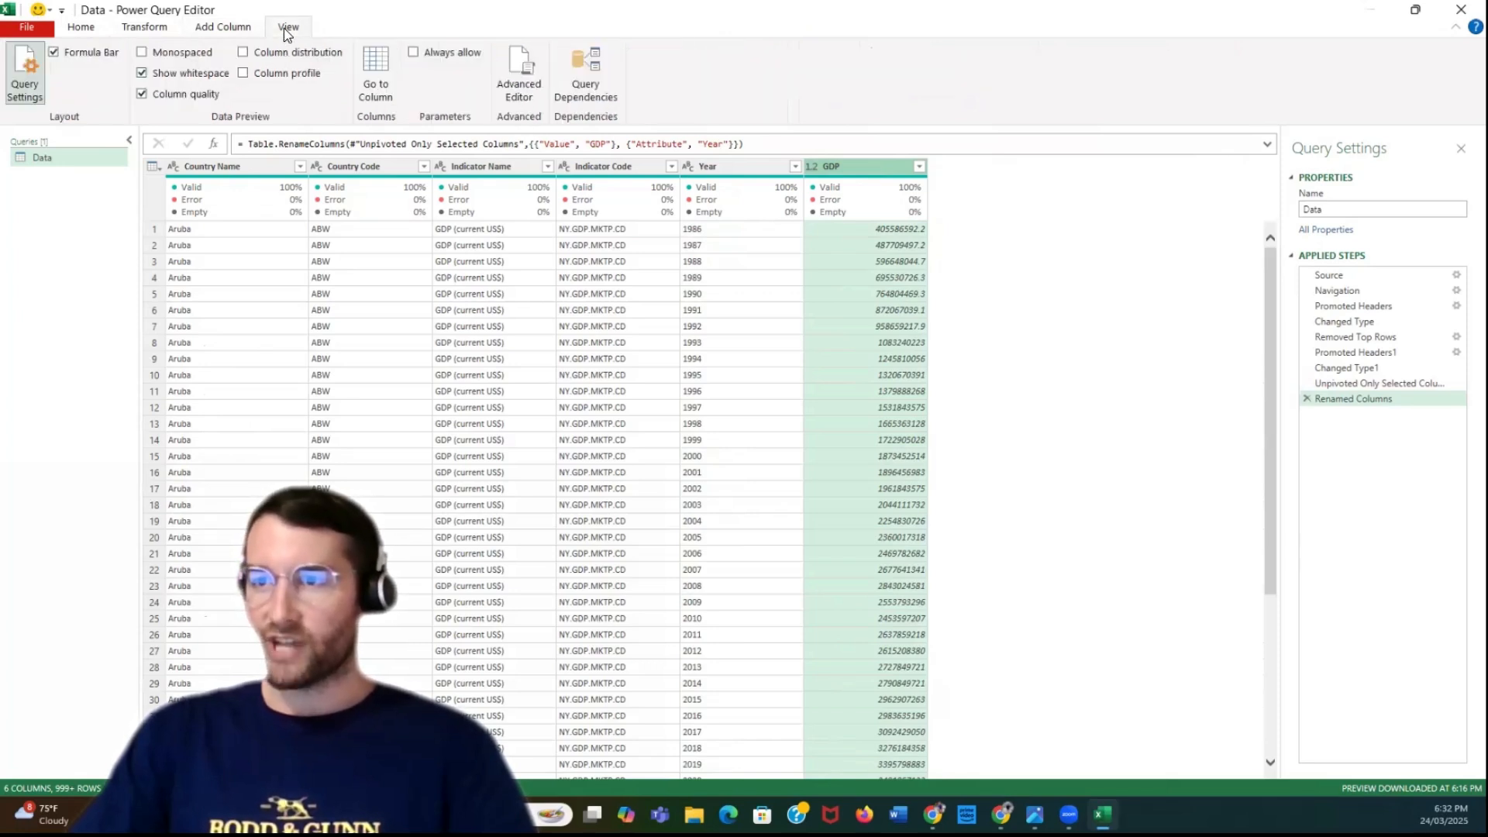
{"action": "left_click", "coordinate": [221, 28]}
{"action": "left_click", "coordinate": [173, 28]}
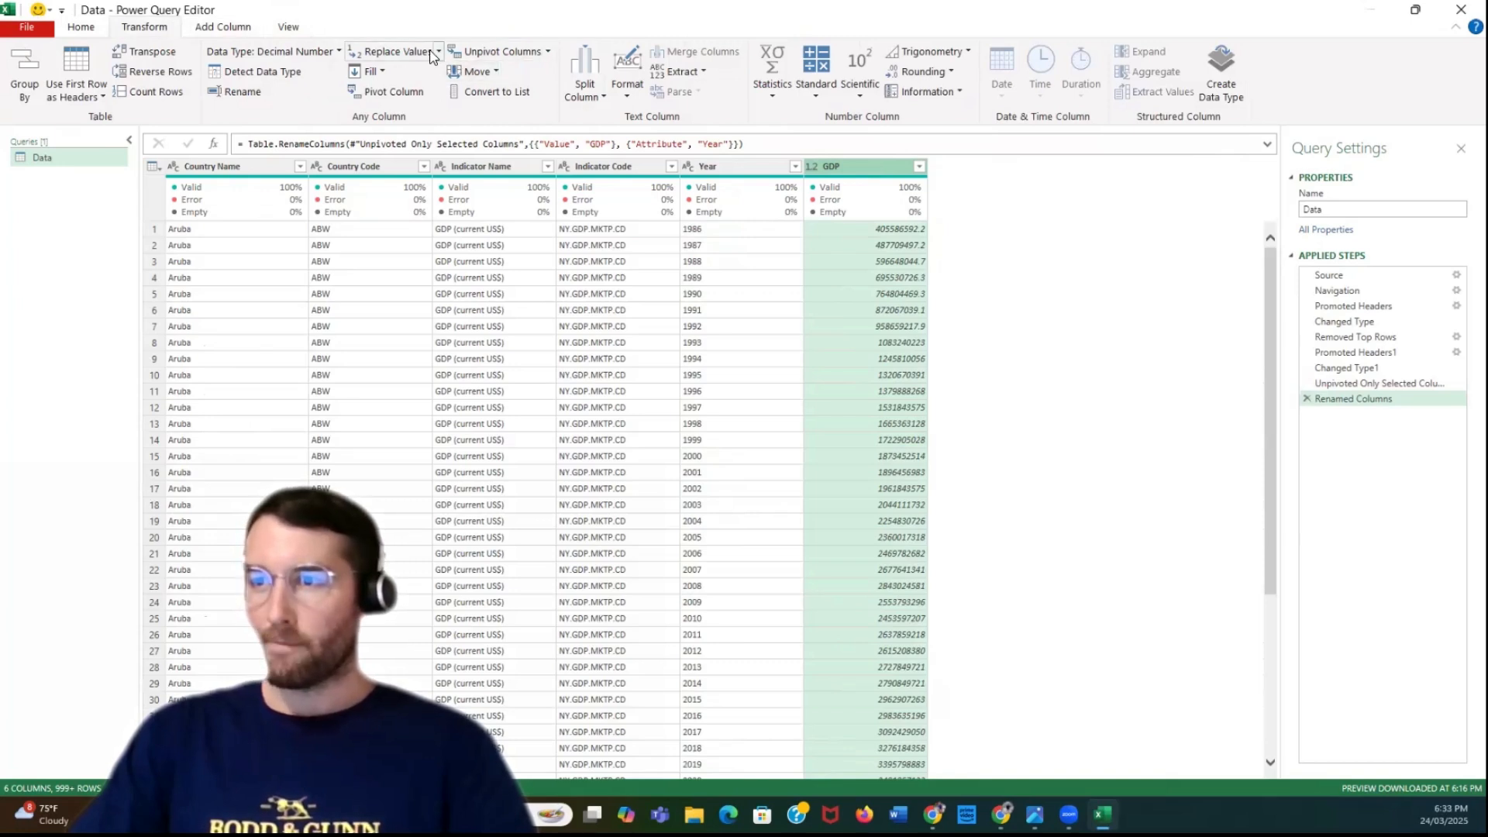
{"action": "left_click", "coordinate": [393, 51]}
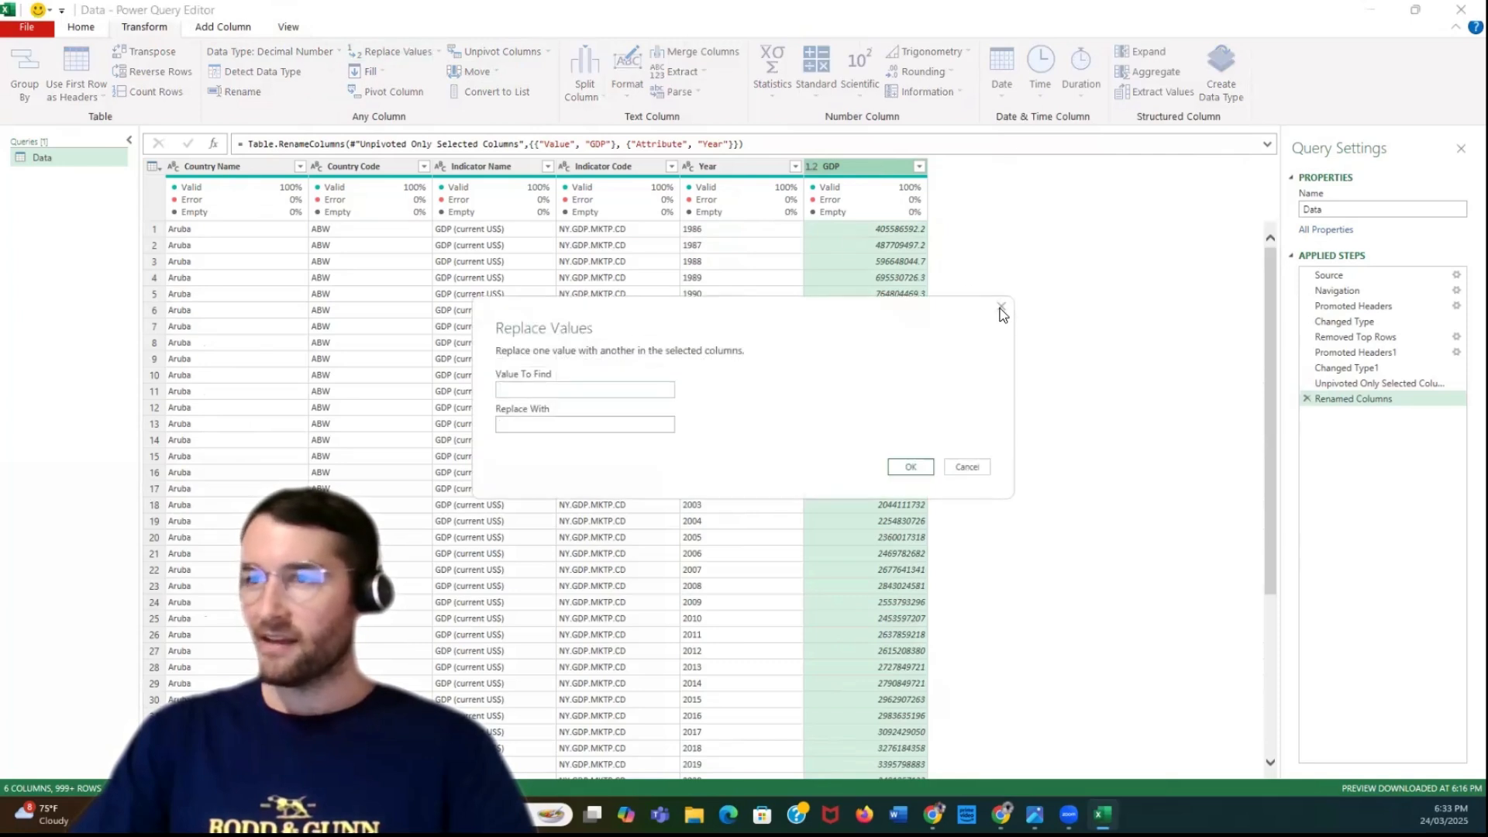
{"action": "left_click", "coordinate": [1000, 308]}
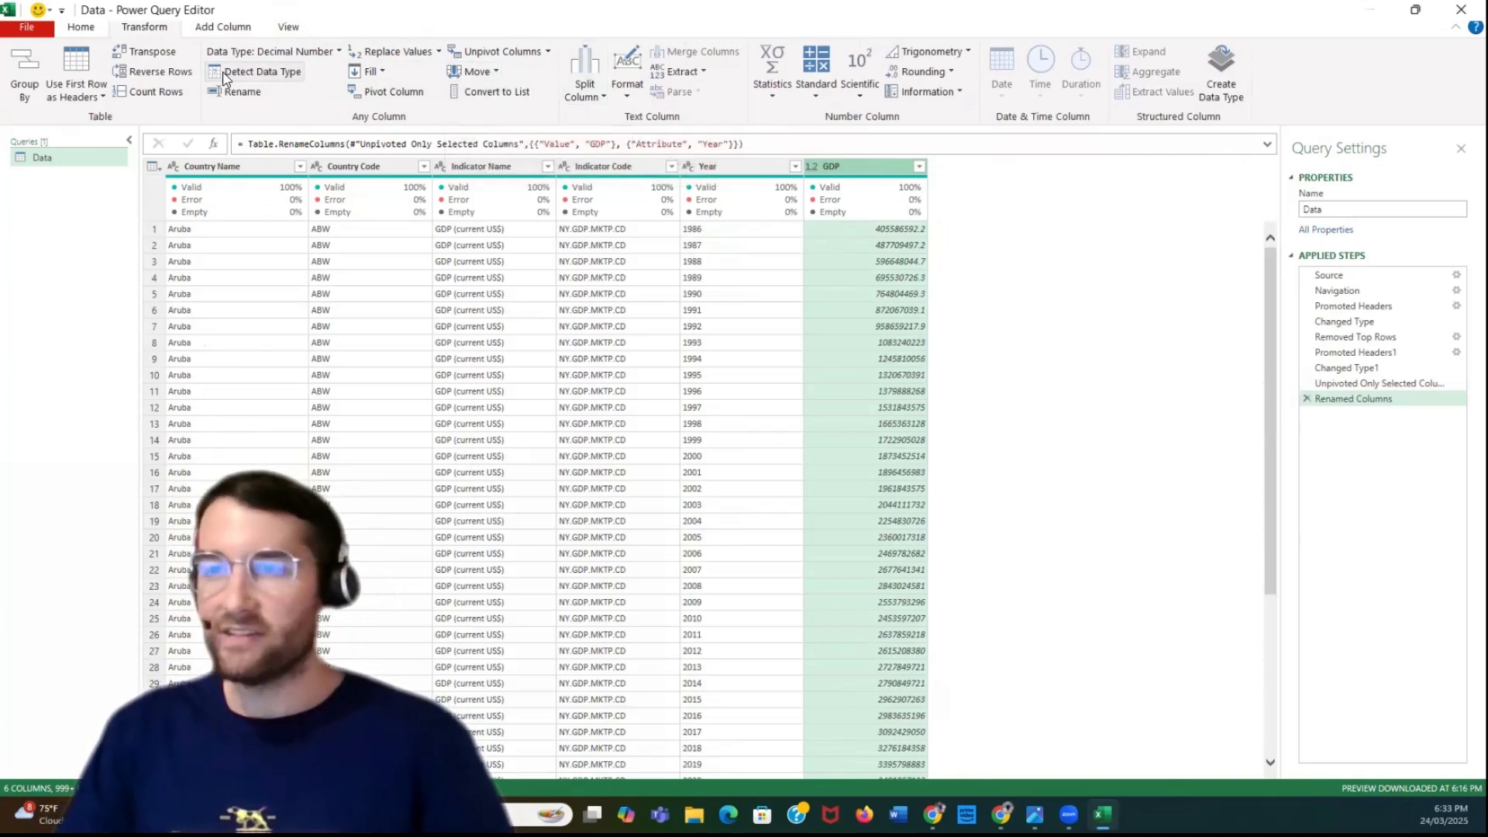
Set the data type of the GDP column to Currency
{"action": "left_click", "coordinate": [81, 29]}
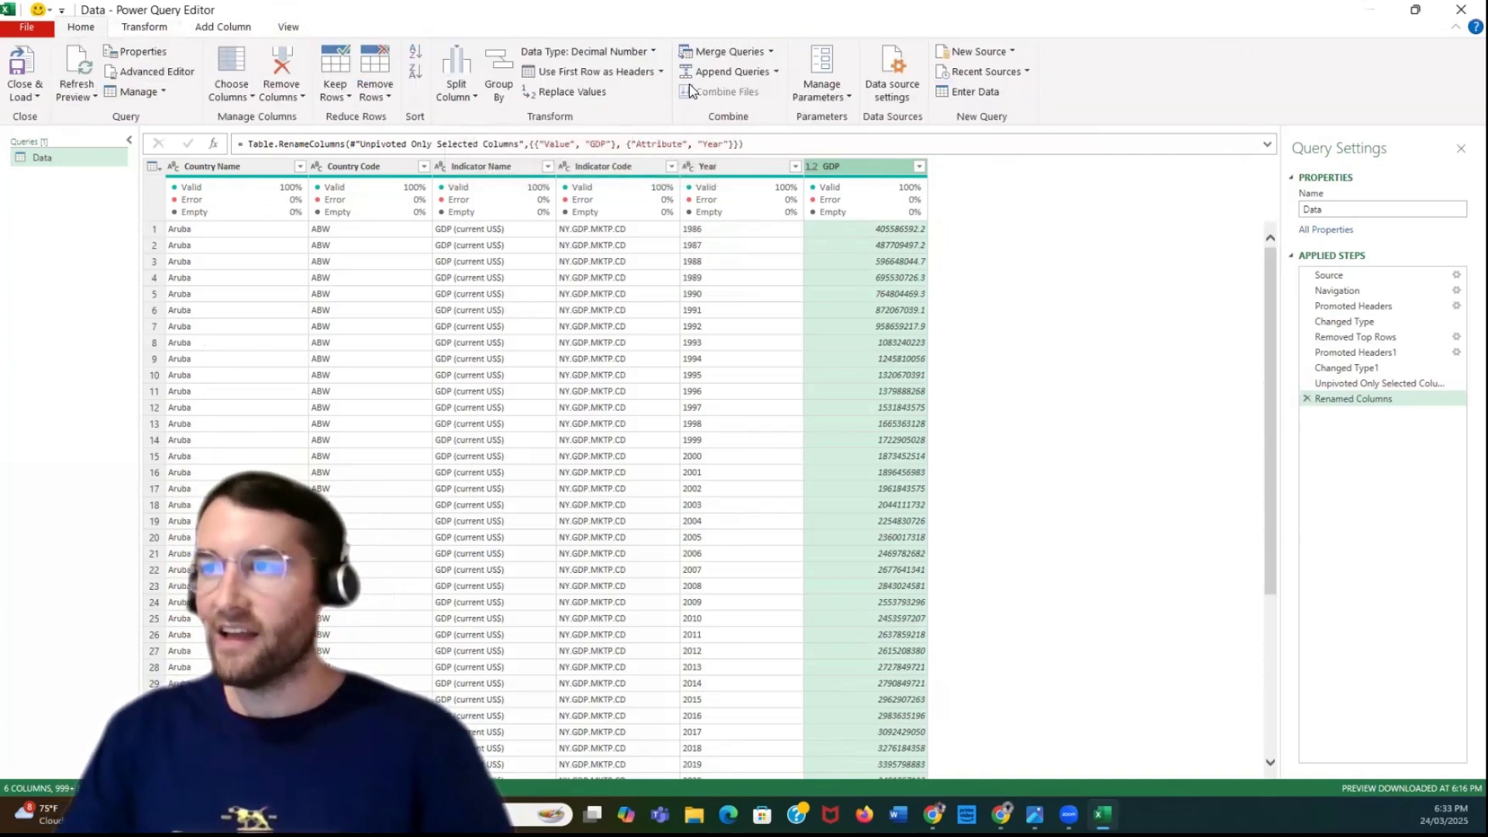
{"action": "left_click", "coordinate": [587, 51]}
{"action": "left_click", "coordinate": [612, 95]}
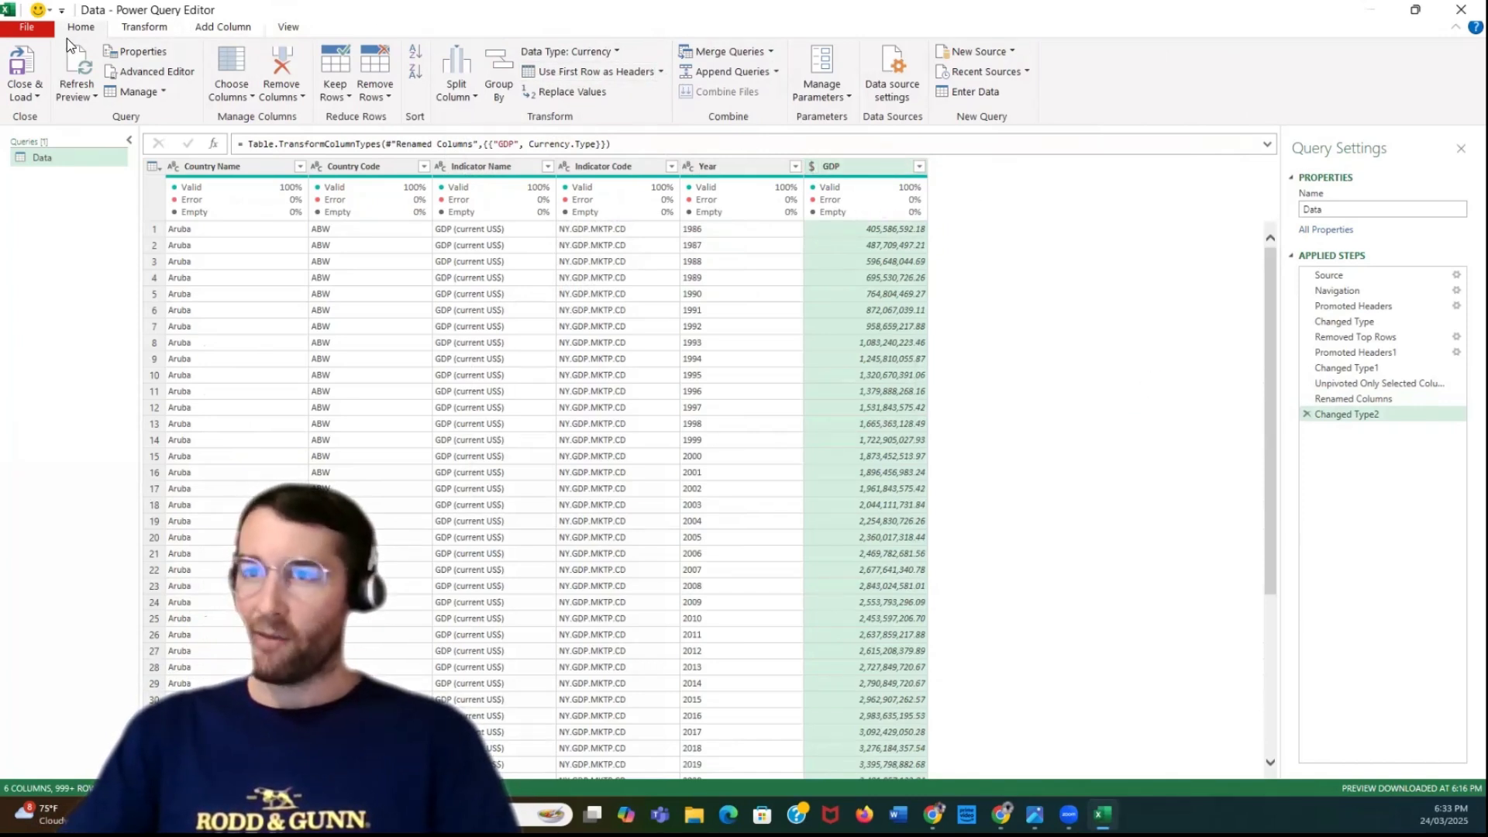
{"action": "left_click", "coordinate": [618, 53]}
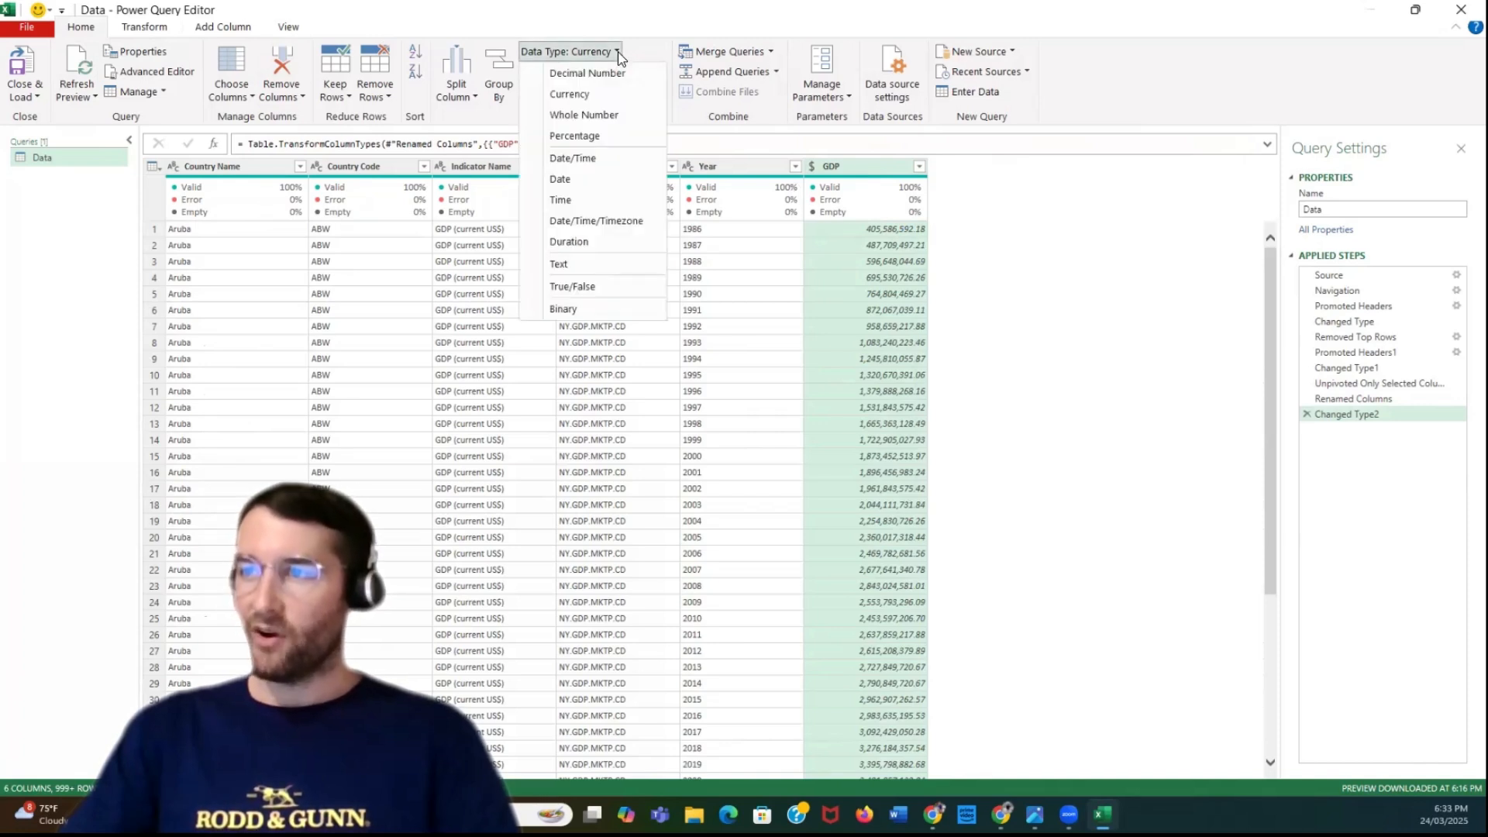
{"action": "left_click", "coordinate": [1074, 254]}
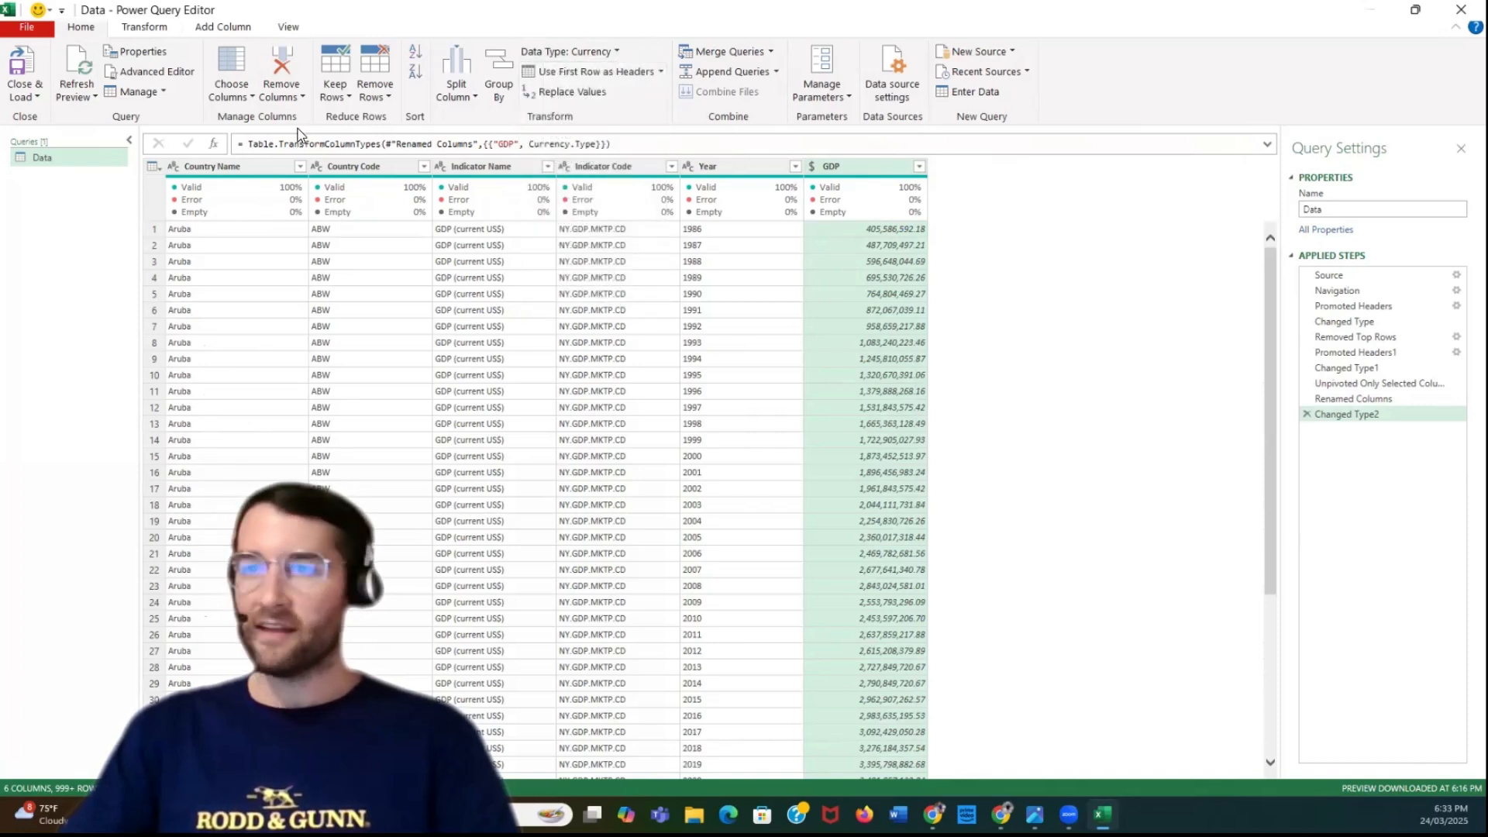
Close and load the Data query into a worksheet and widen the Indicator Code column
{"action": "left_click", "coordinate": [31, 97]}
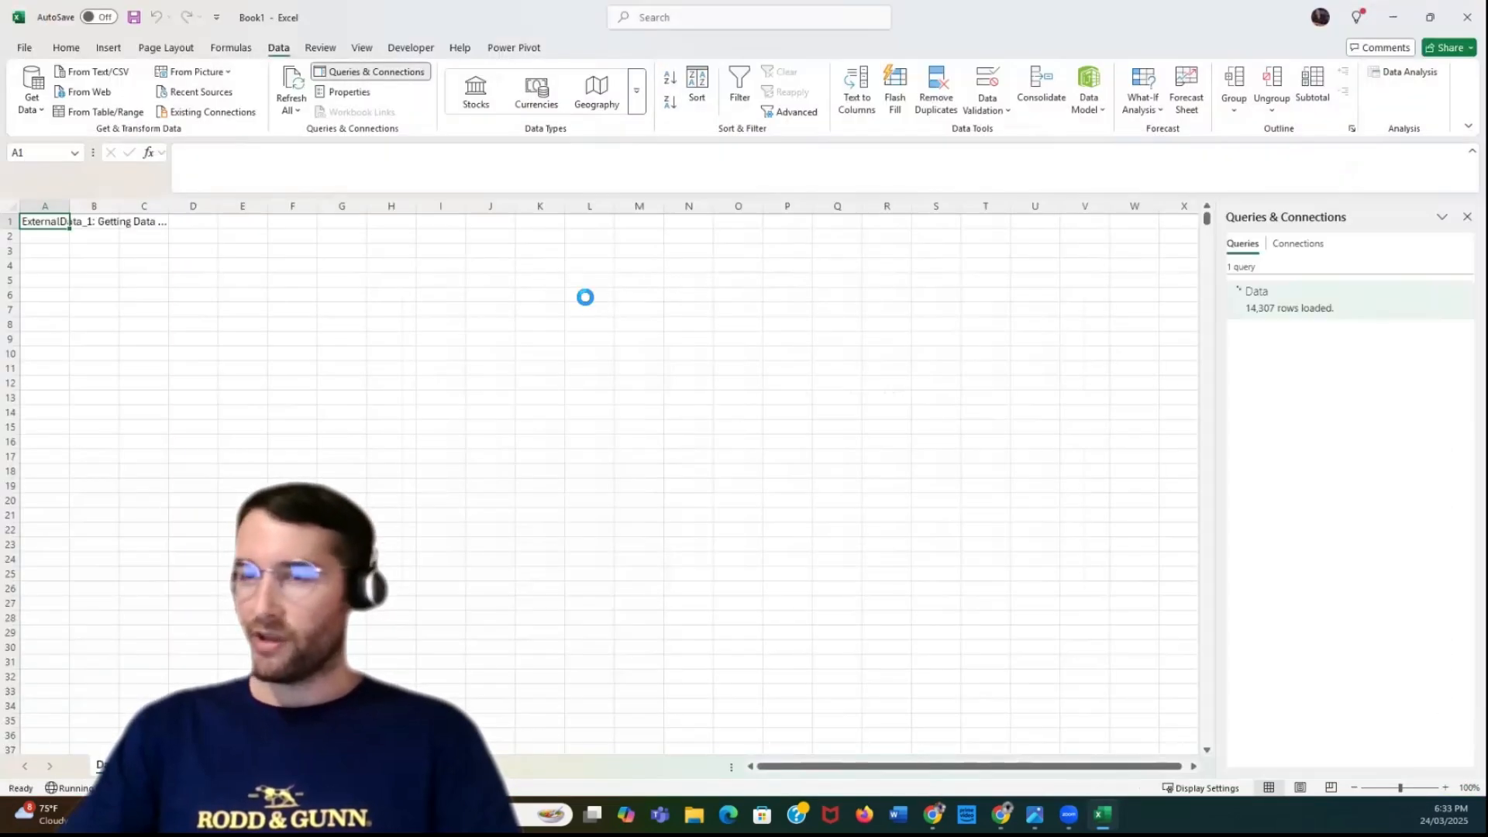
{"action": "left_click_drag", "start_coordinate": [283, 206], "coordinate": [137, 207]}
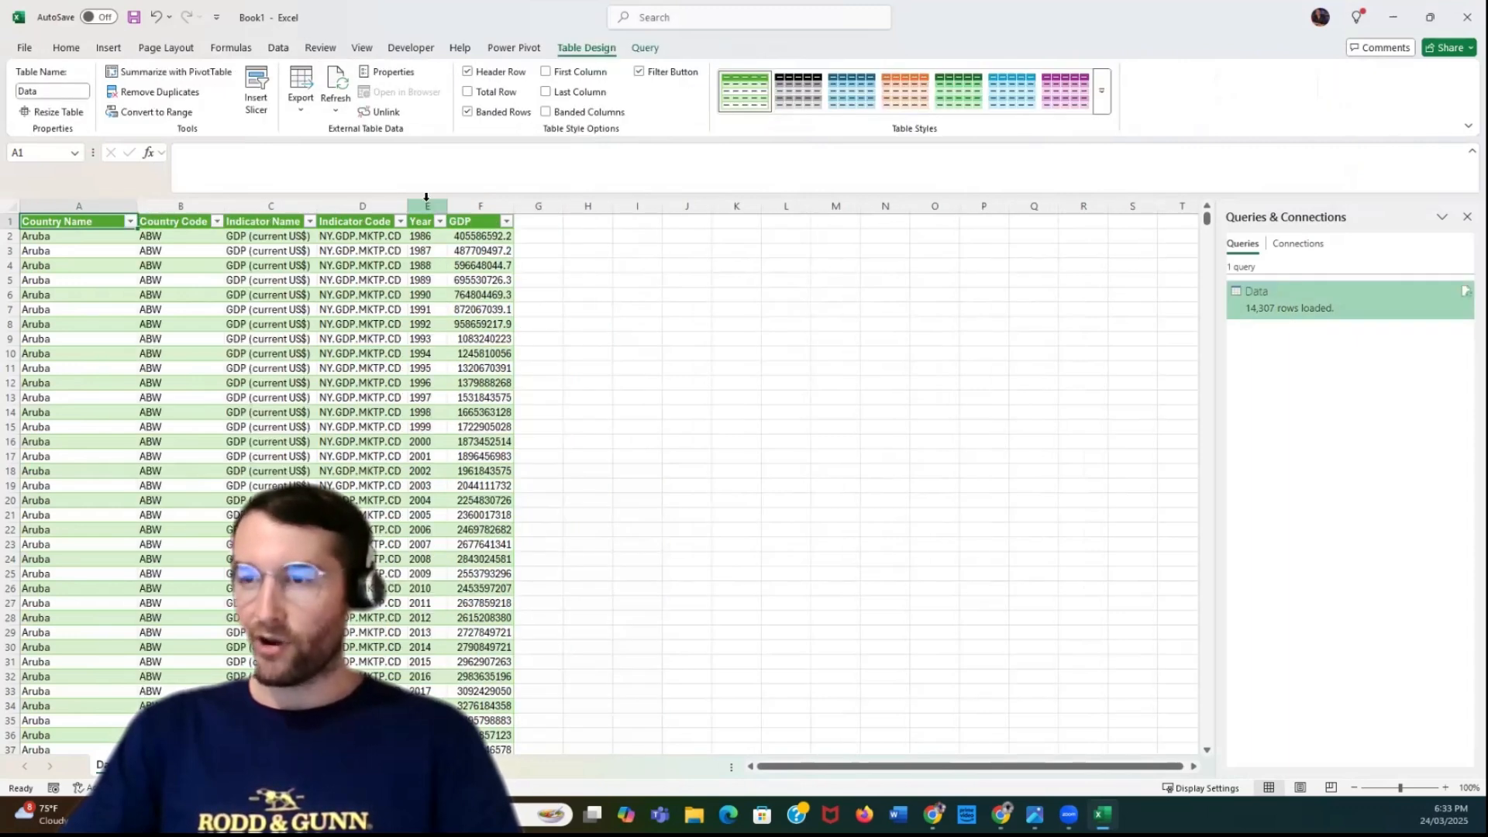
{"action": "left_click_drag", "start_coordinate": [407, 206], "coordinate": [448, 206]}
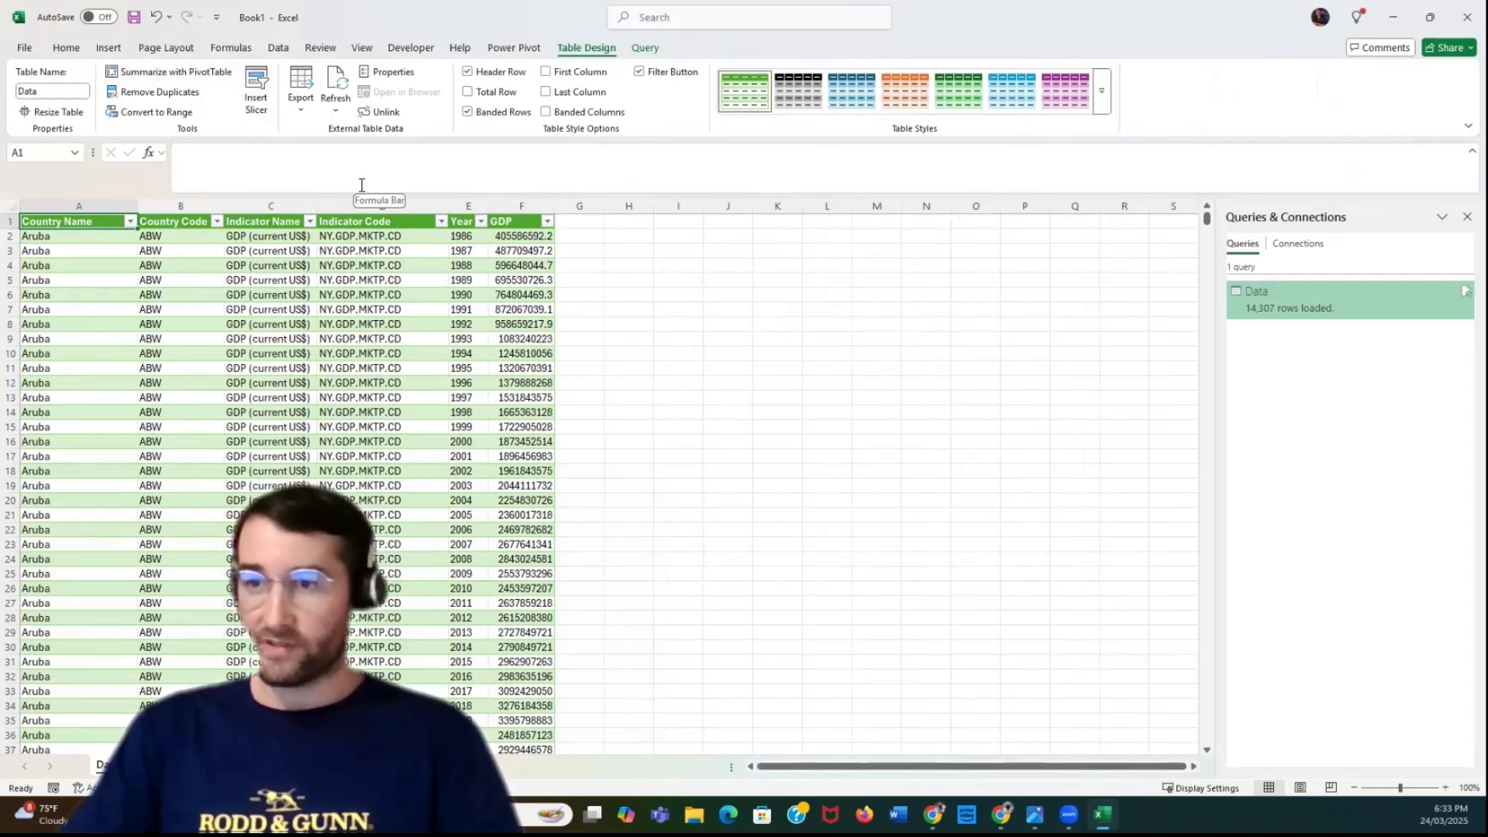
Insert a PivotTable based on the loaded Data table on a new worksheet
{"action": "left_click", "coordinate": [108, 47]}
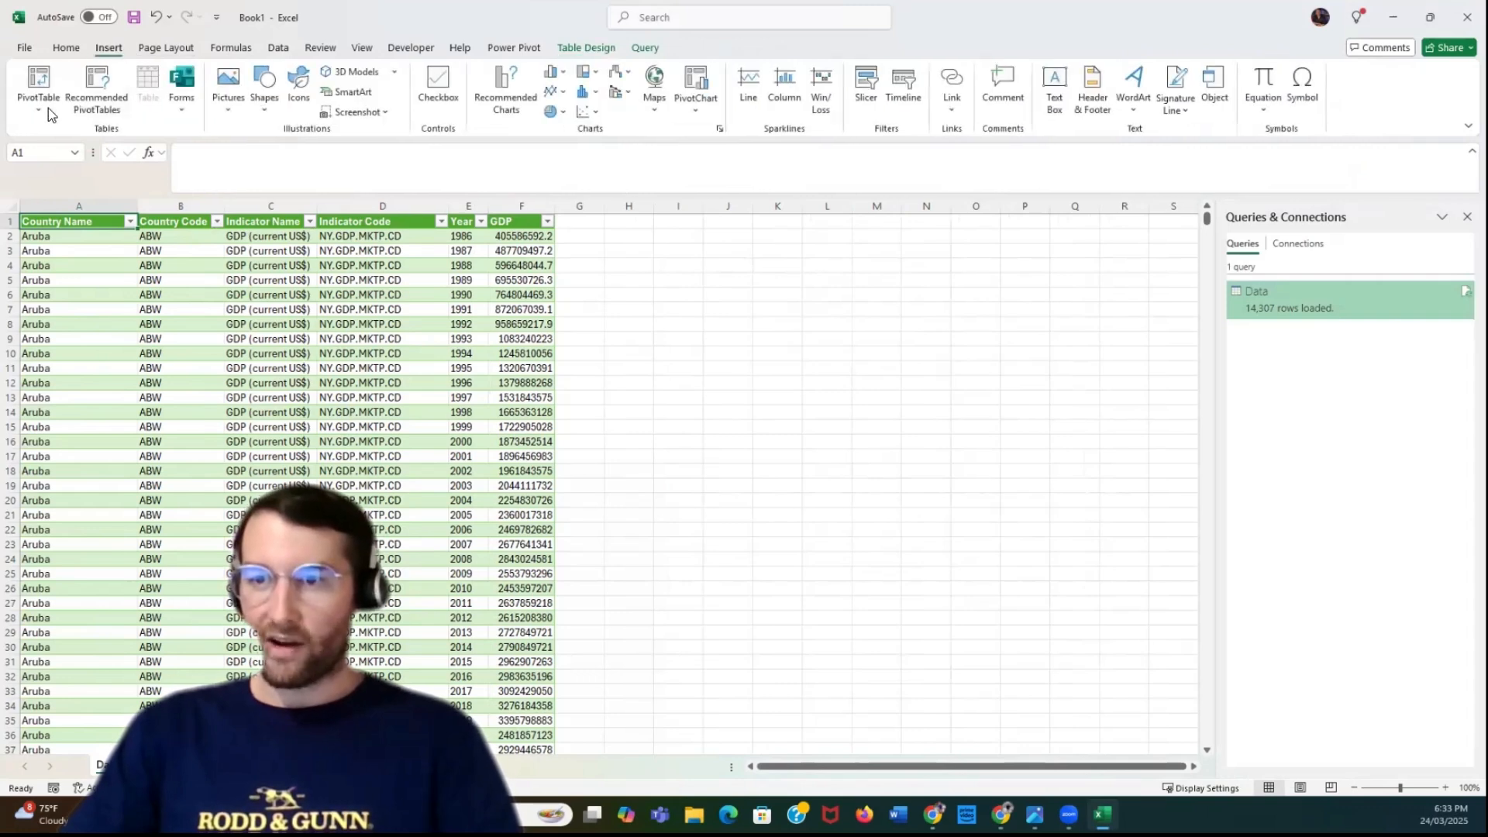
{"action": "left_click", "coordinate": [39, 93]}
{"action": "left_click", "coordinate": [64, 135]}
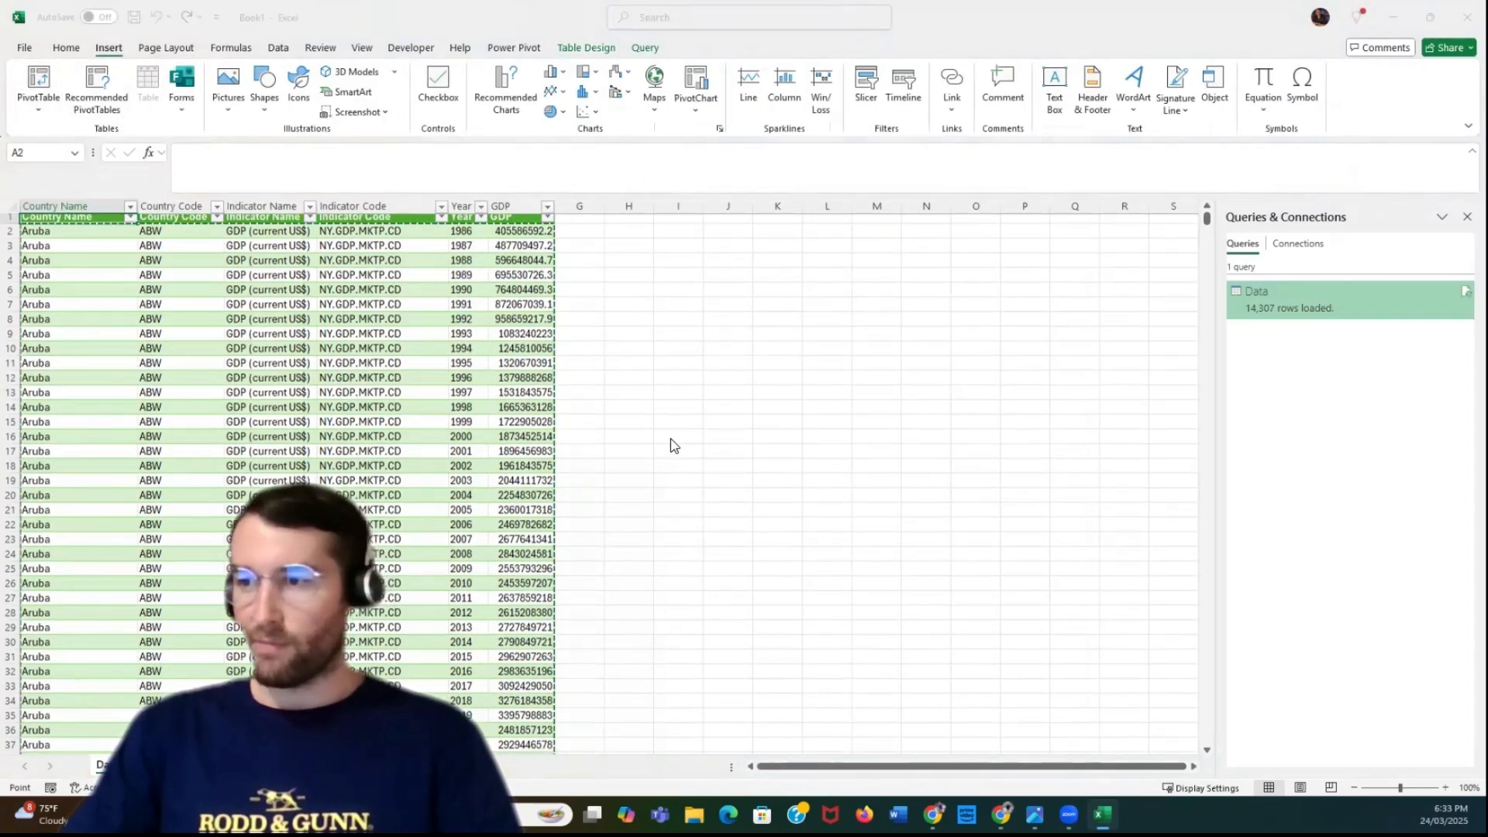
{"action": "left_click", "coordinate": [711, 461]}
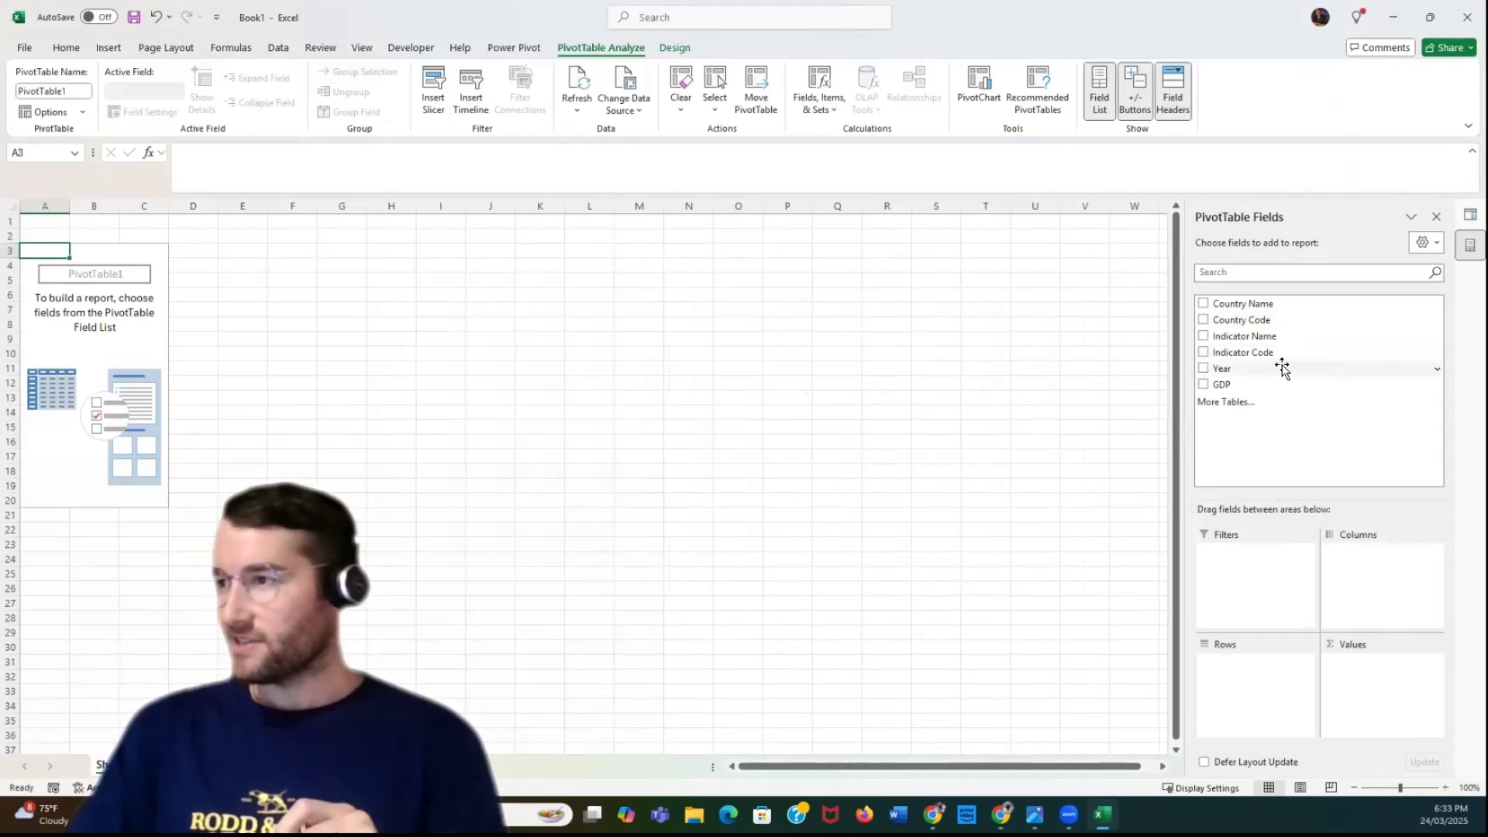
Build the PivotTable with Country Name and Year below it as rows and the sum of GDP as values
{"action": "left_click_drag", "start_coordinate": [1254, 305], "coordinate": [1257, 676]}
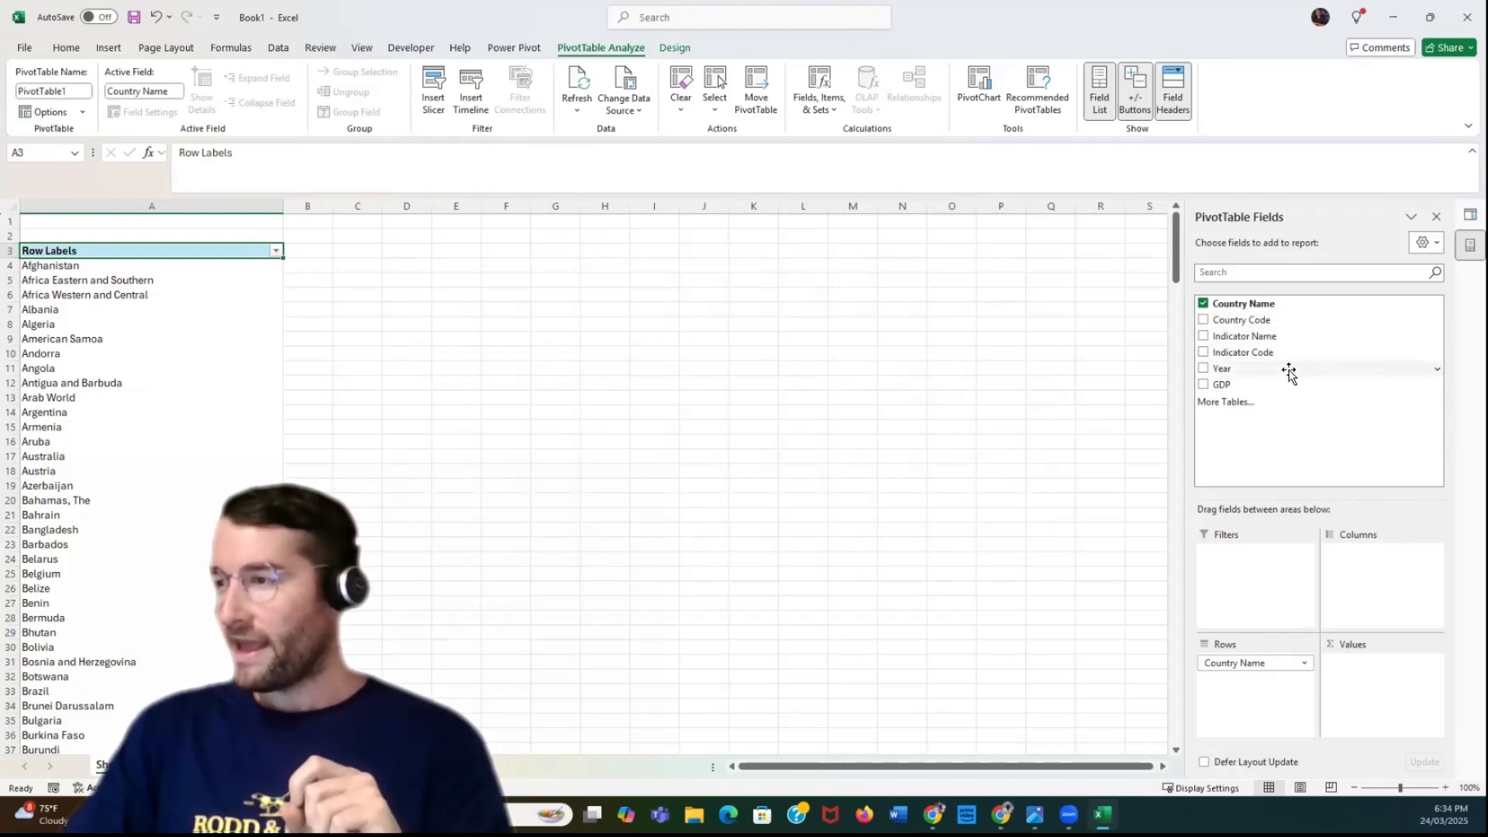
{"action": "left_click_drag", "start_coordinate": [1286, 393], "coordinate": [1387, 668]}
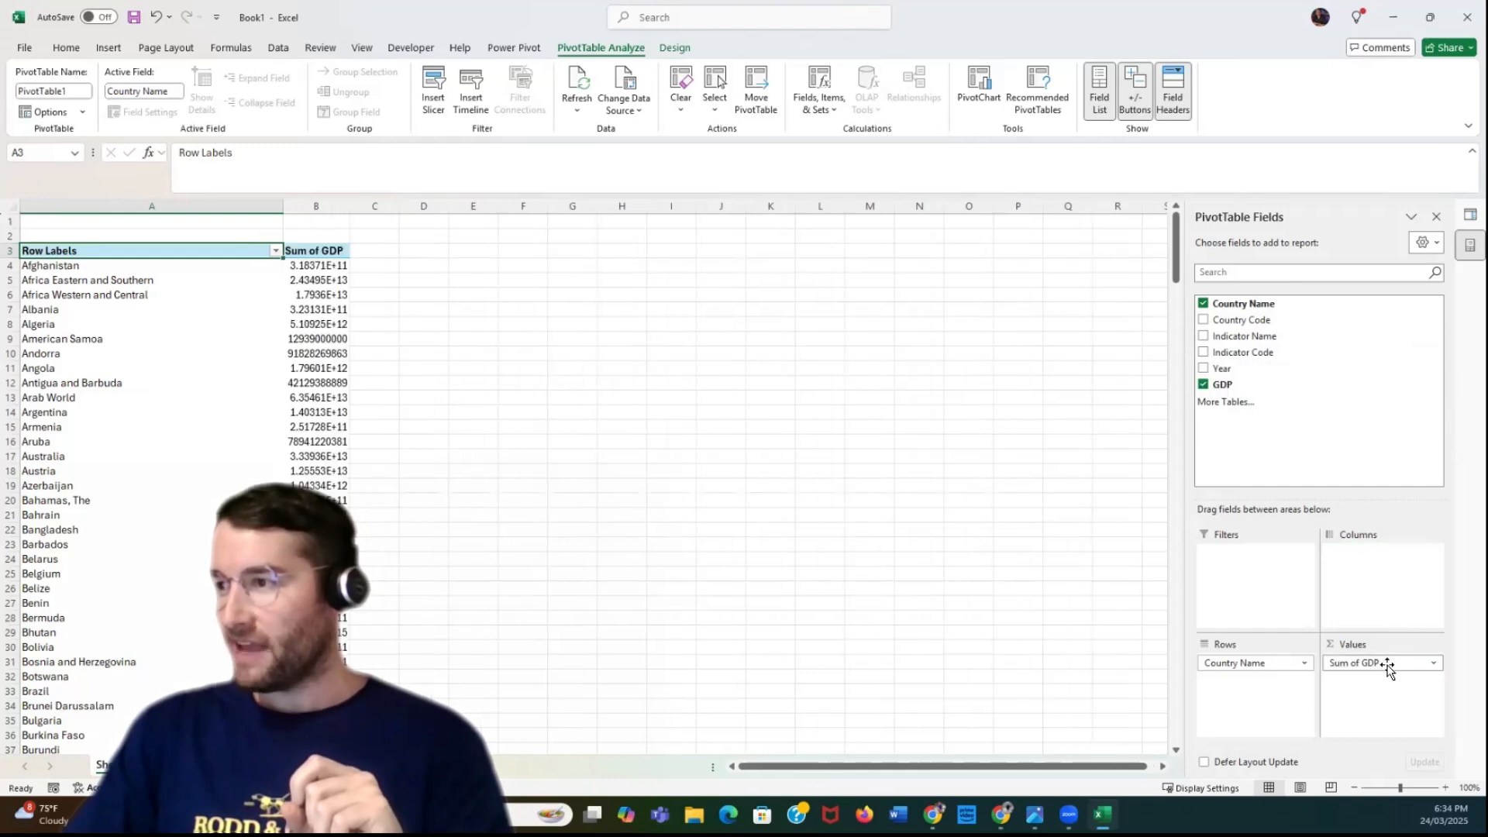
{"action": "left_click_drag", "start_coordinate": [1240, 369], "coordinate": [1266, 682]}
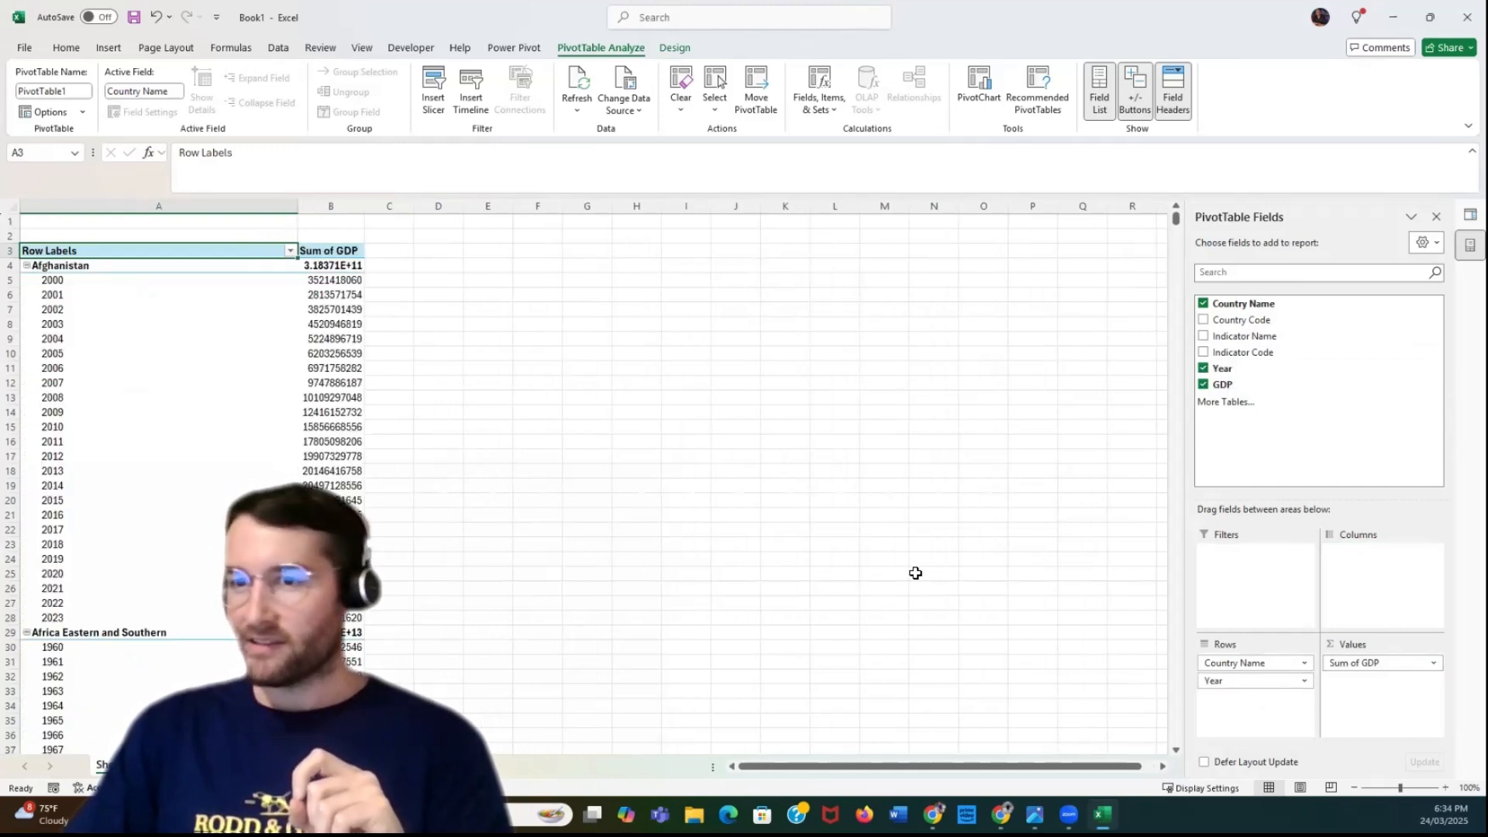
Filter the PivotTable's Country Name field to Australia only and widen columns A and B
{"action": "left_click", "coordinate": [289, 251]}
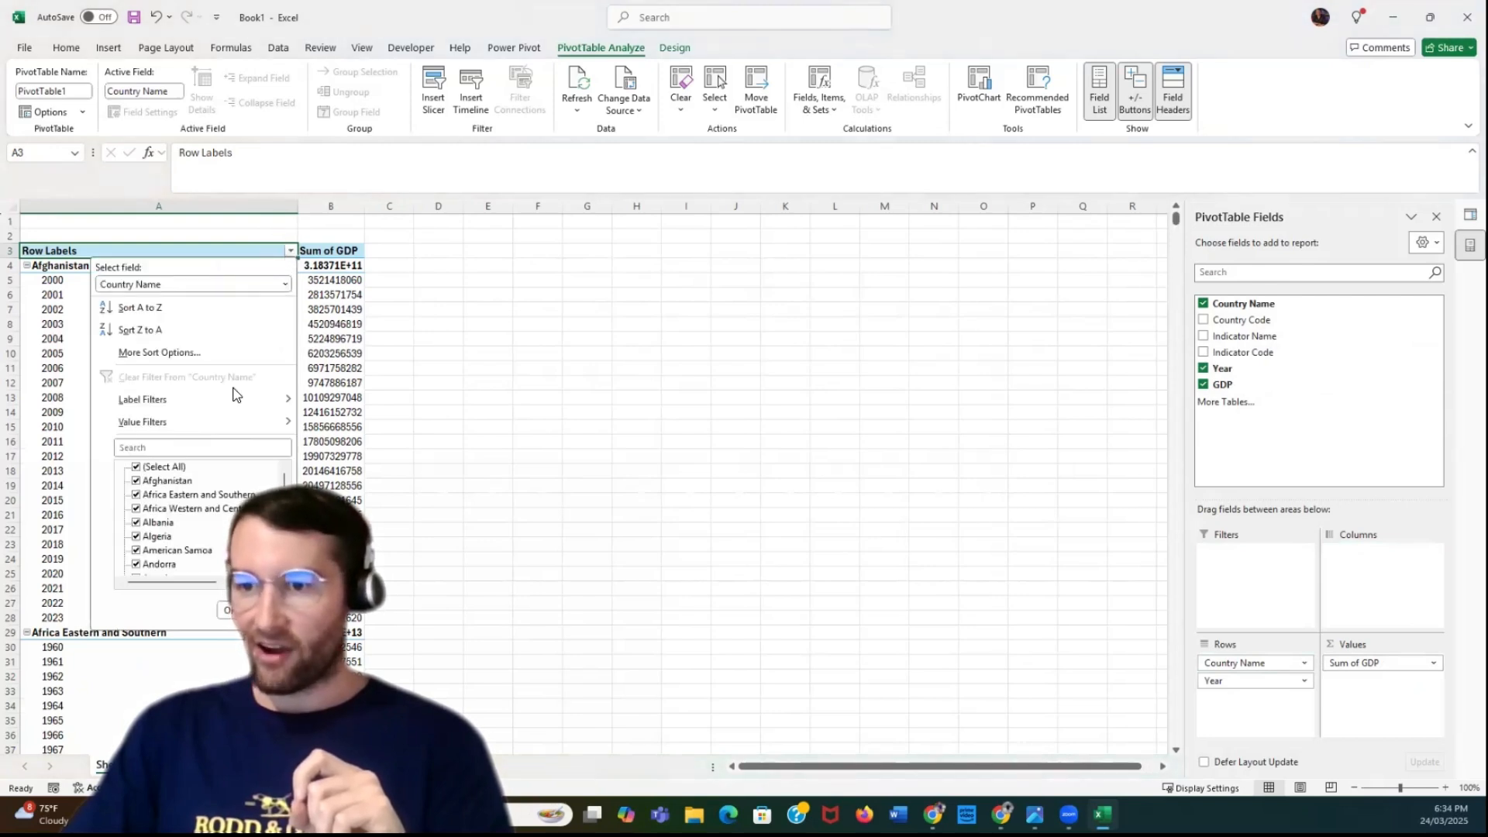
{"action": "left_click", "coordinate": [138, 468]}
{"action": "left_click", "coordinate": [135, 448]}
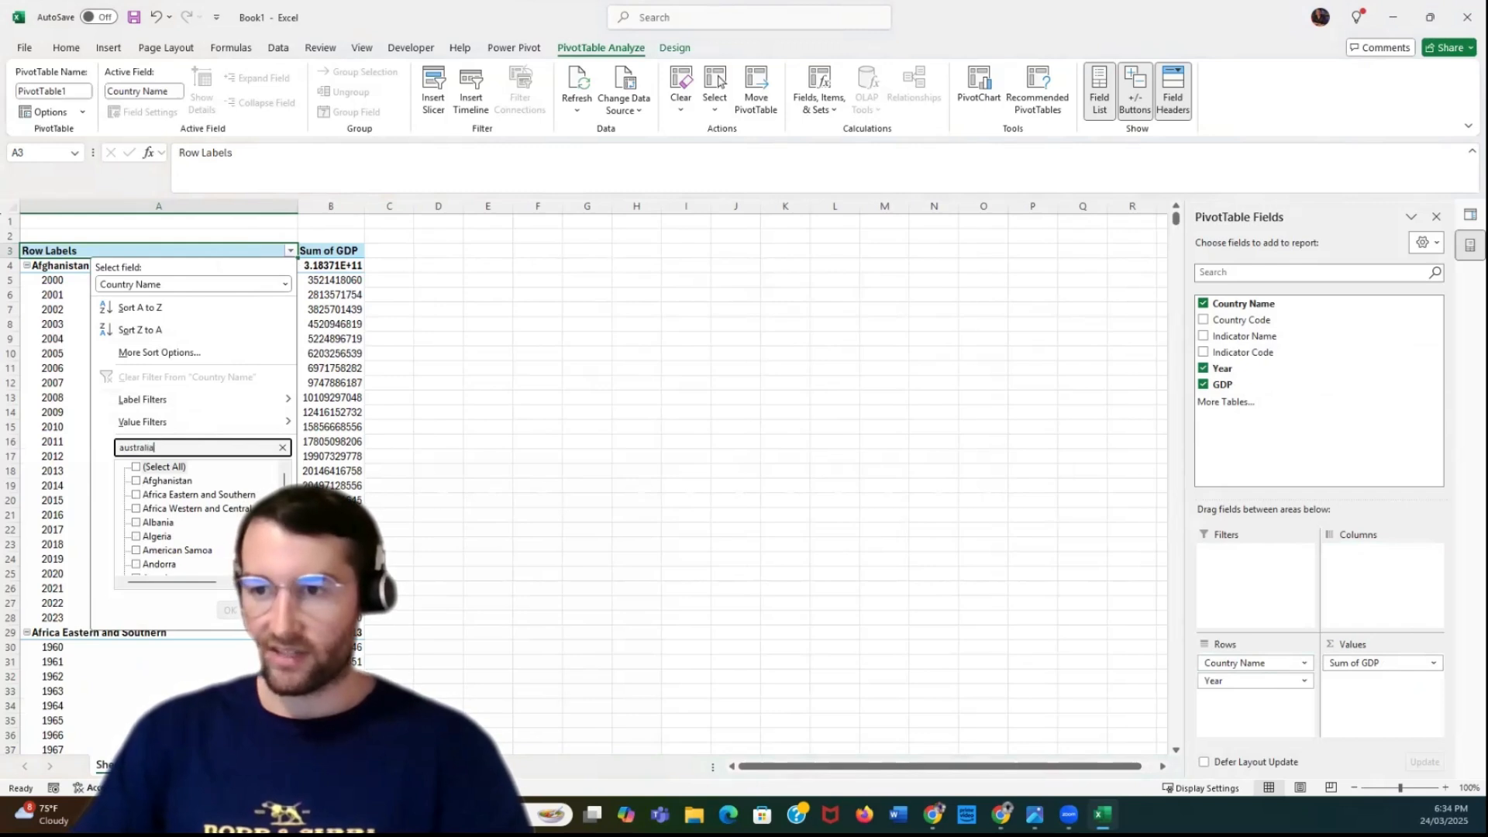
{"action": "left_click", "coordinate": [227, 610]}
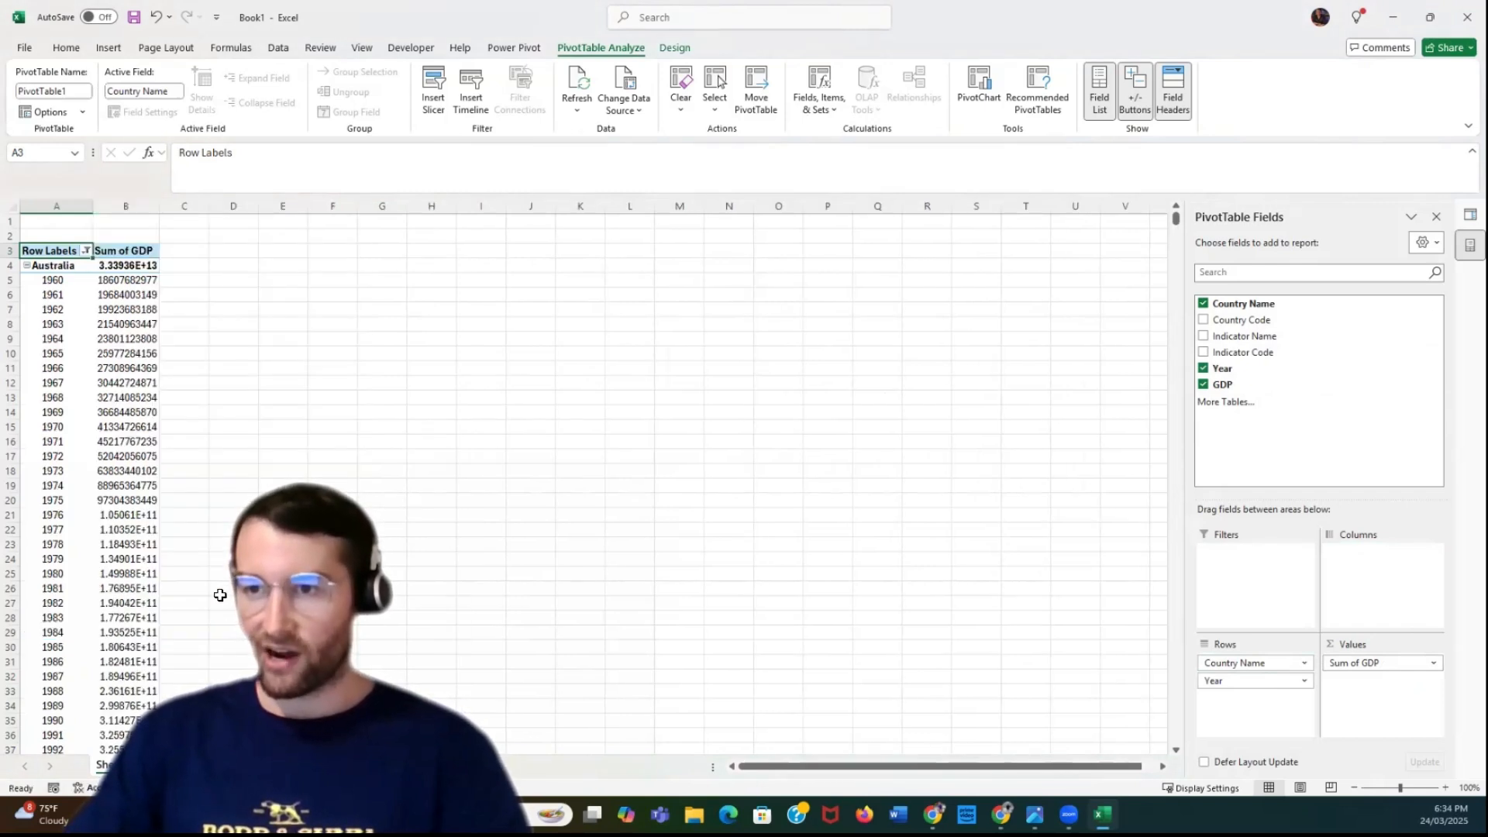
{"action": "double_click", "coordinate": [90, 205]}
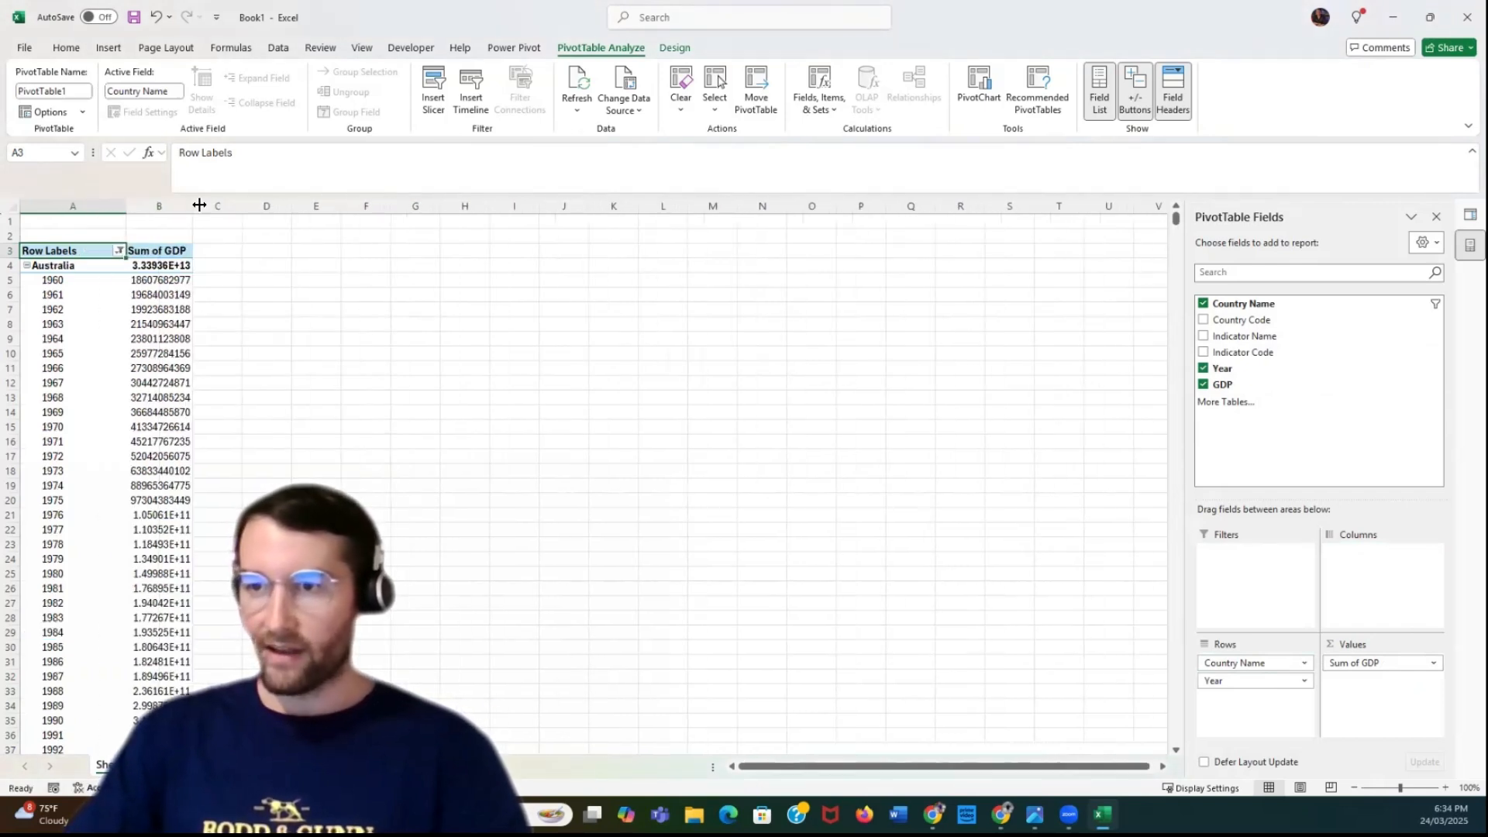
{"action": "left_click_drag", "start_coordinate": [194, 205], "coordinate": [252, 206]}
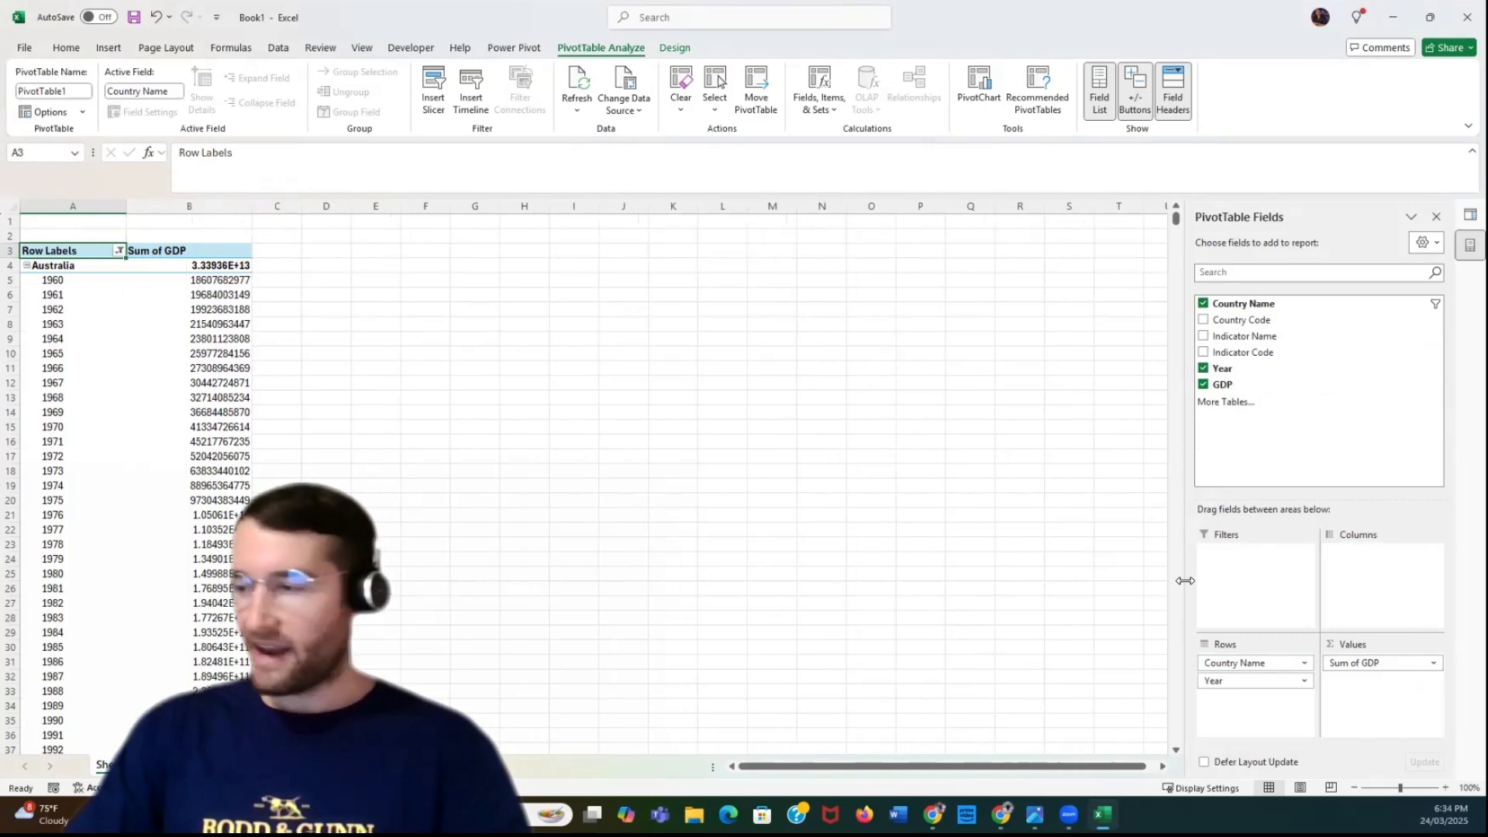
In the Country Name field settings, turn off the compact-form label display and the subtotals at the top of each group
{"action": "left_click", "coordinate": [1290, 663]}
{"action": "left_click", "coordinate": [1251, 644]}
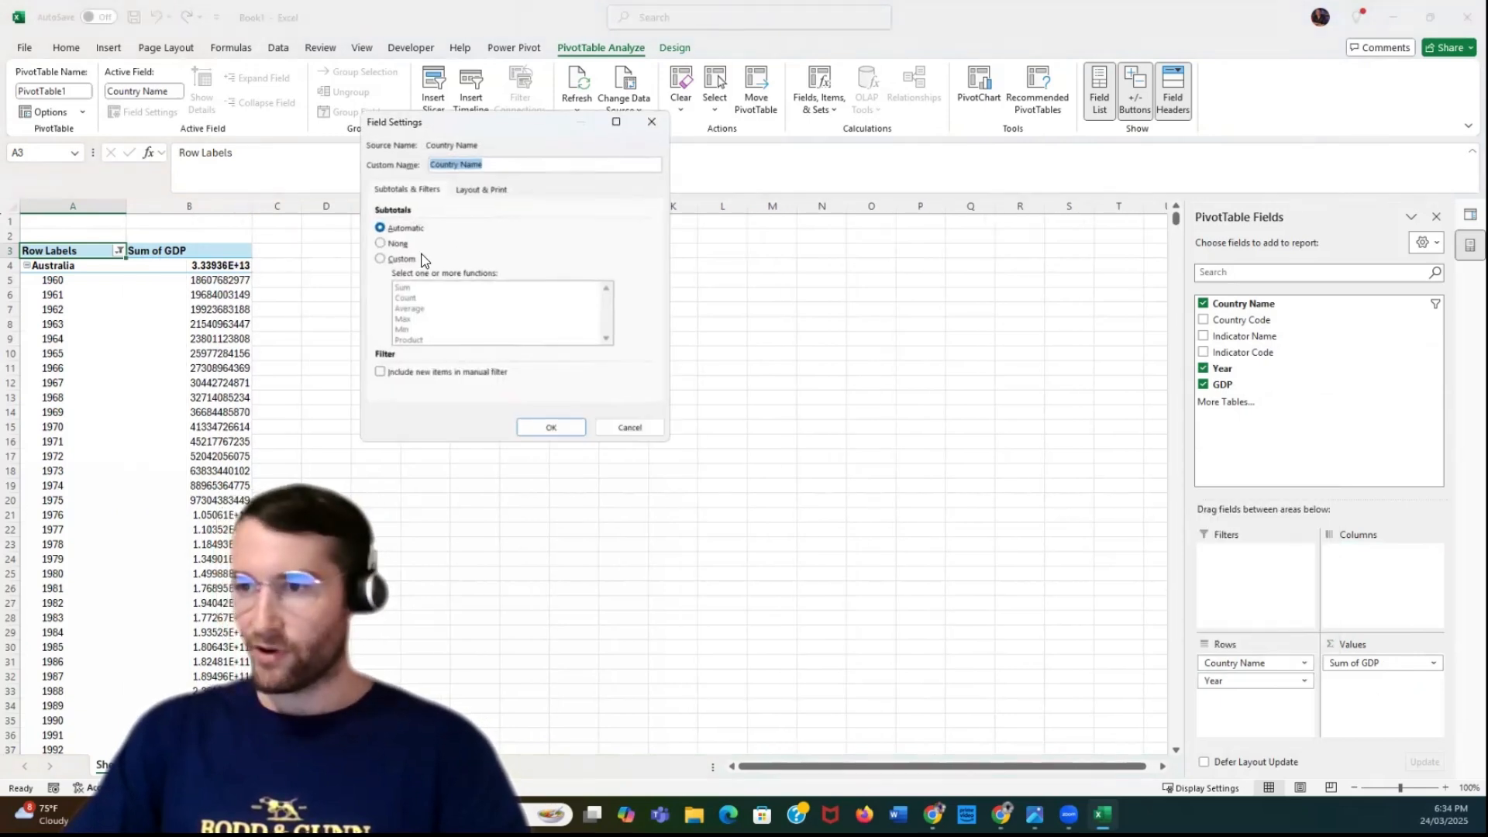
{"action": "left_click", "coordinate": [479, 189]}
{"action": "left_click", "coordinate": [397, 243]}
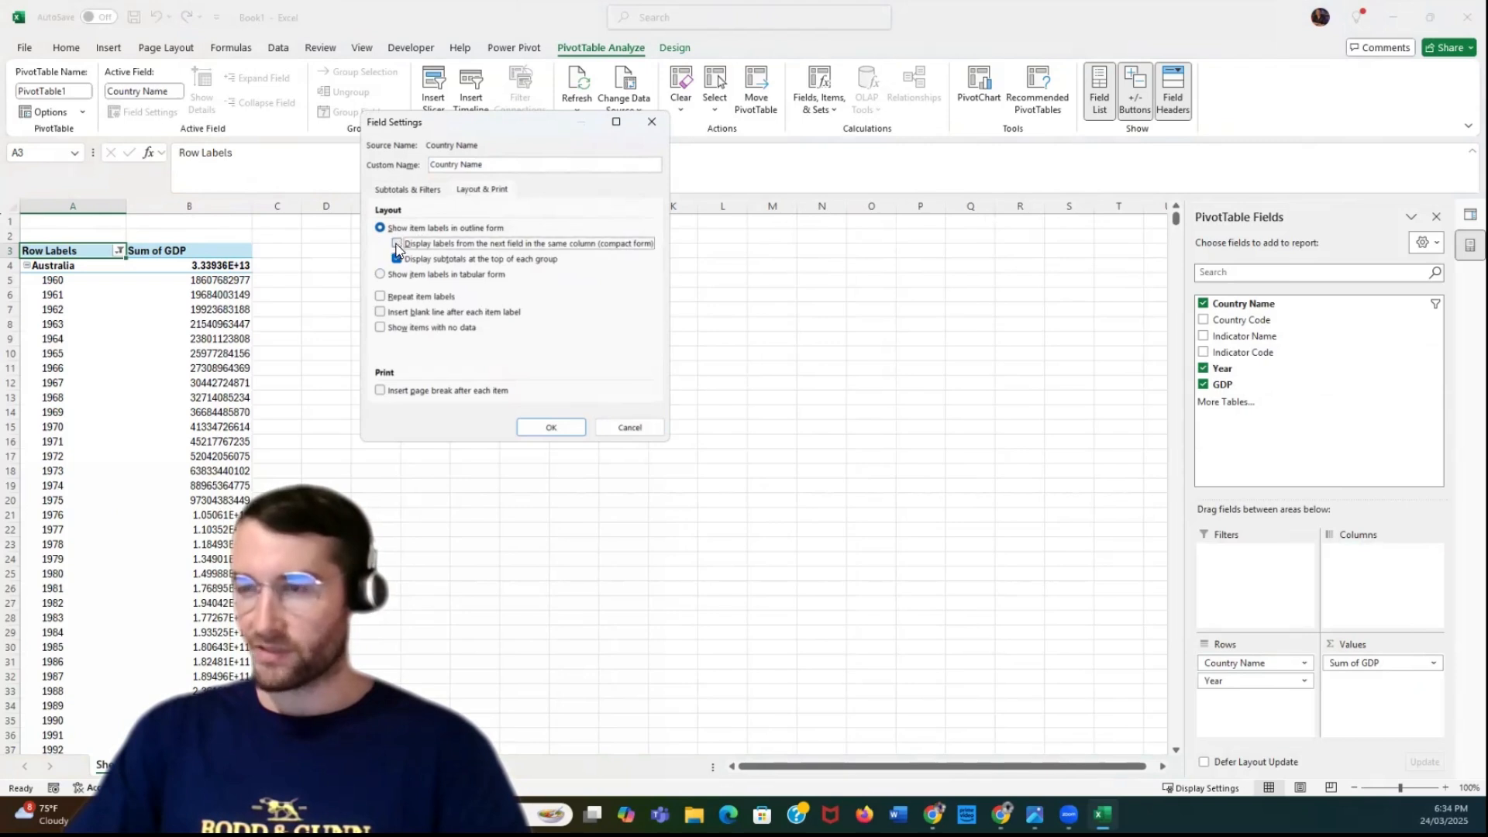
{"action": "left_click", "coordinate": [396, 259]}
{"action": "left_click", "coordinate": [551, 428]}
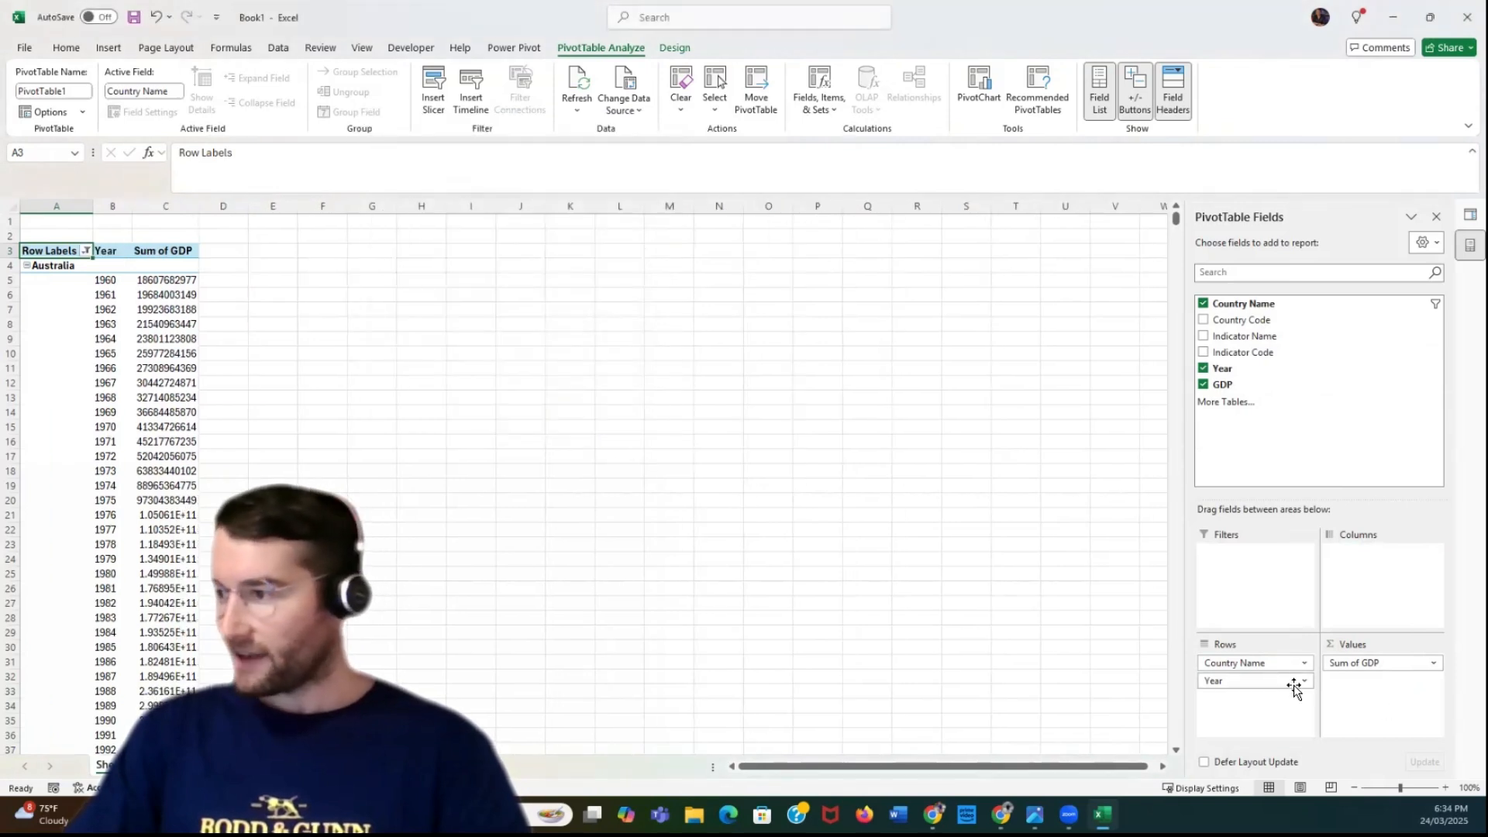
Adjust the Year field's layout settings, turning off the compact-form display of labels from the next field
{"action": "left_click", "coordinate": [1291, 665]}
{"action": "left_click", "coordinate": [1291, 665]}
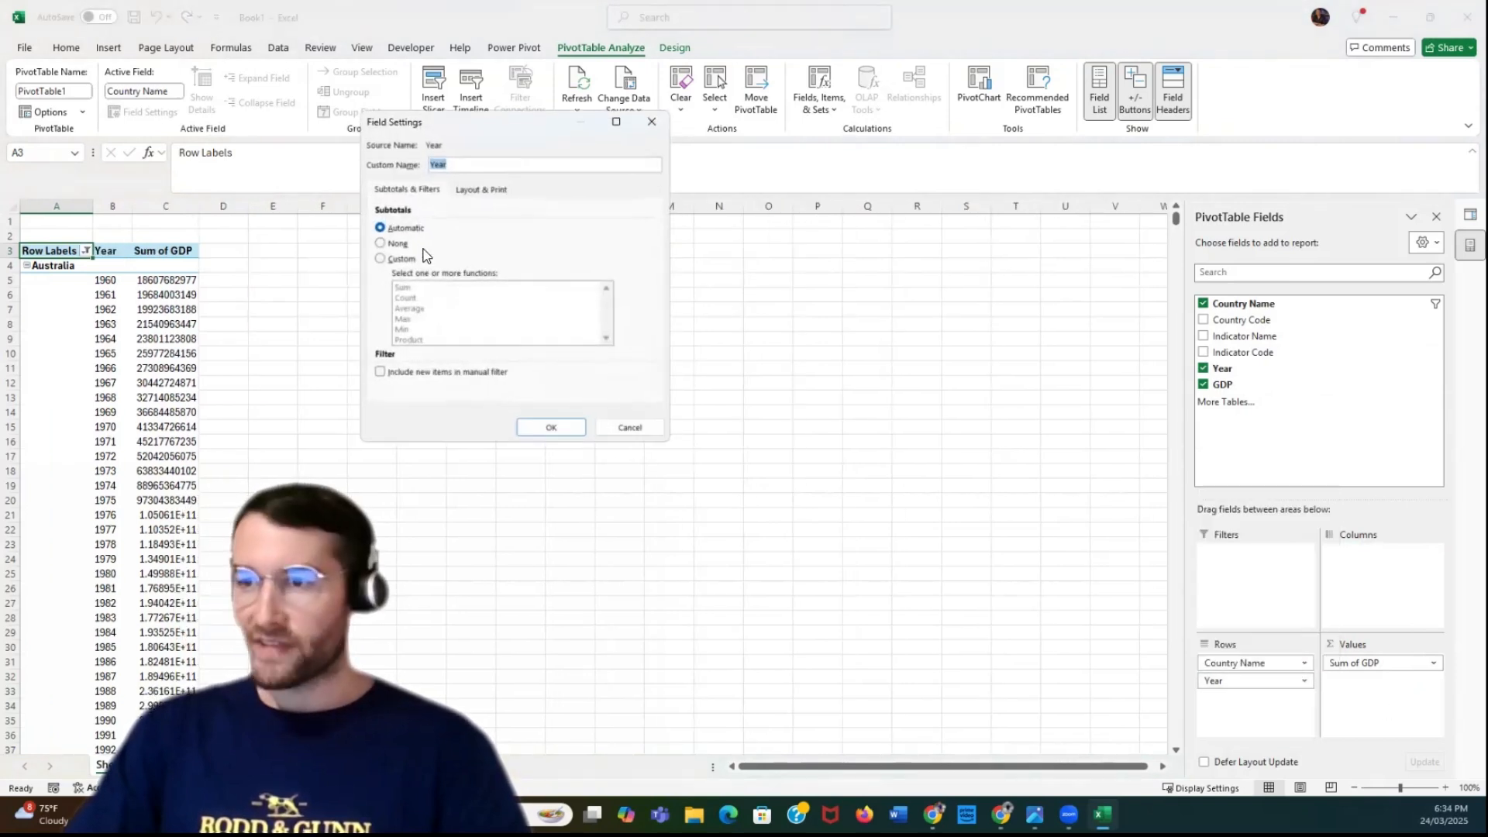
{"action": "left_click", "coordinate": [379, 244]}
{"action": "left_click", "coordinate": [479, 190]}
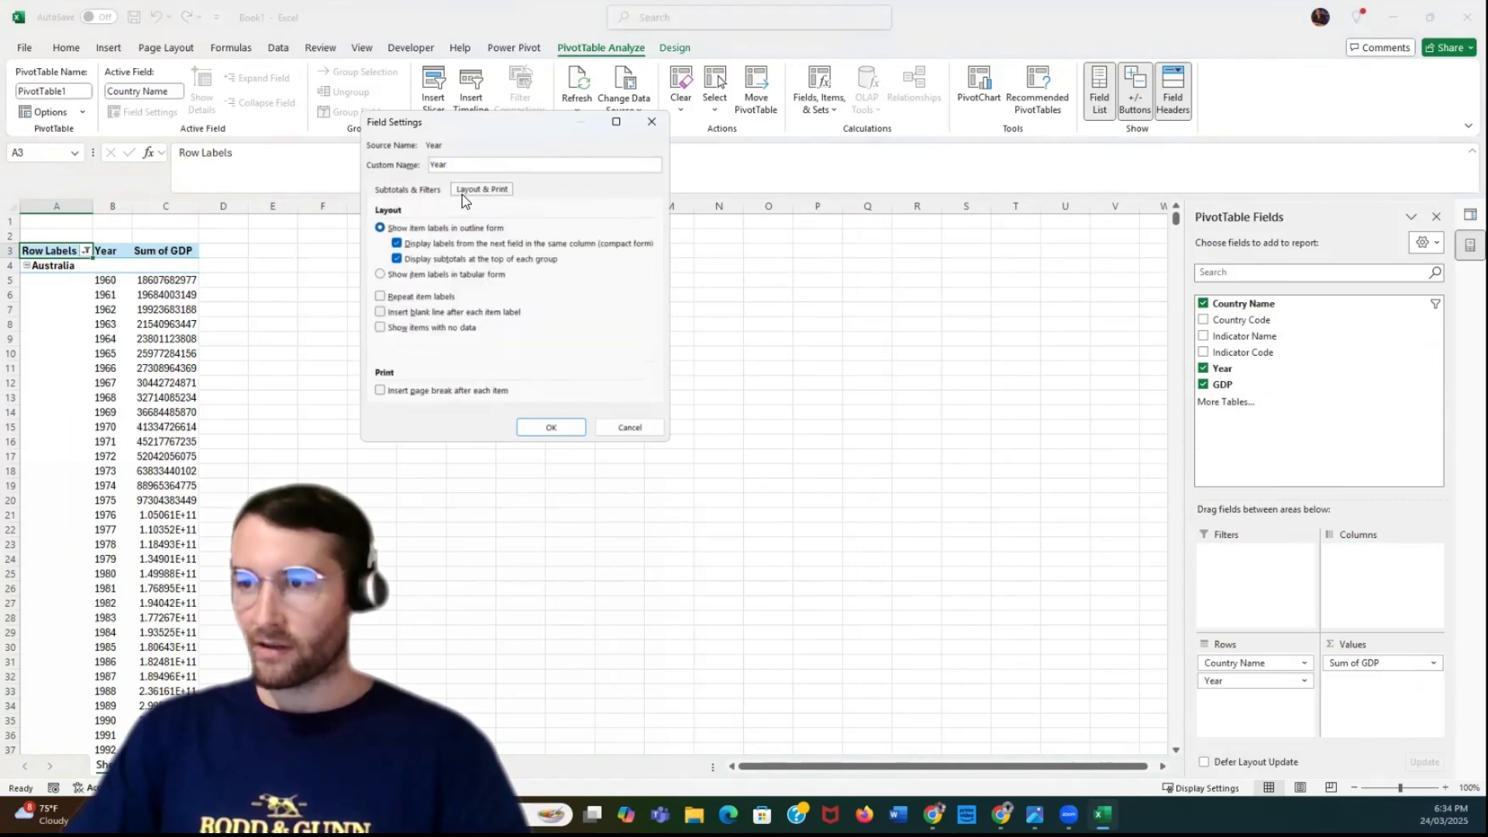
{"action": "left_click", "coordinate": [399, 275]}
{"action": "left_click", "coordinate": [551, 428]}
{"action": "left_click", "coordinate": [103, 294]}
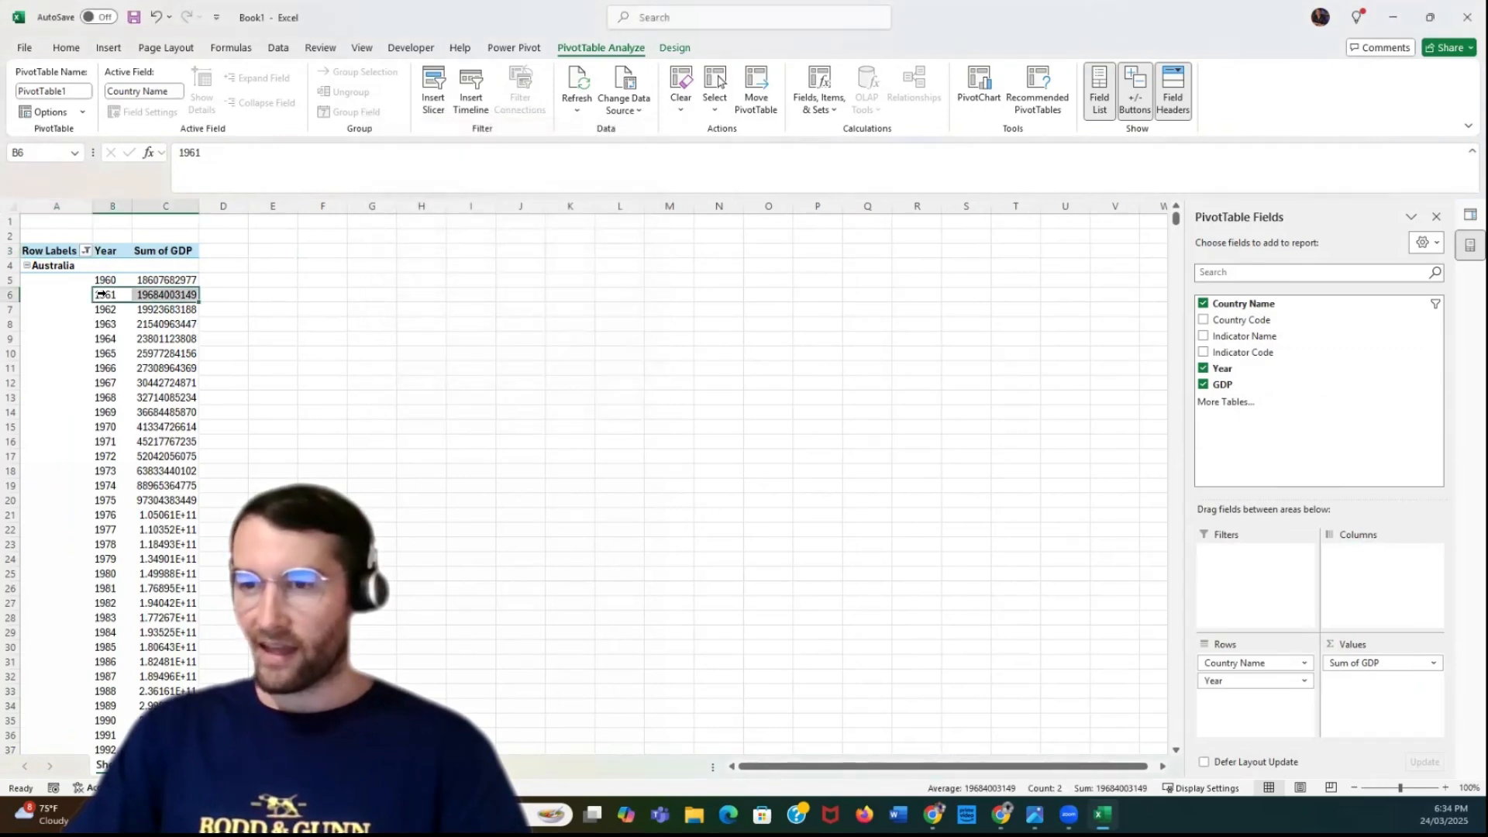
Show the PivotTable in tabular form, widen the Year and Sum of GDP columns, and check the rows down to the grand total
{"action": "left_click", "coordinate": [101, 283]}
{"action": "left_click", "coordinate": [674, 45]}
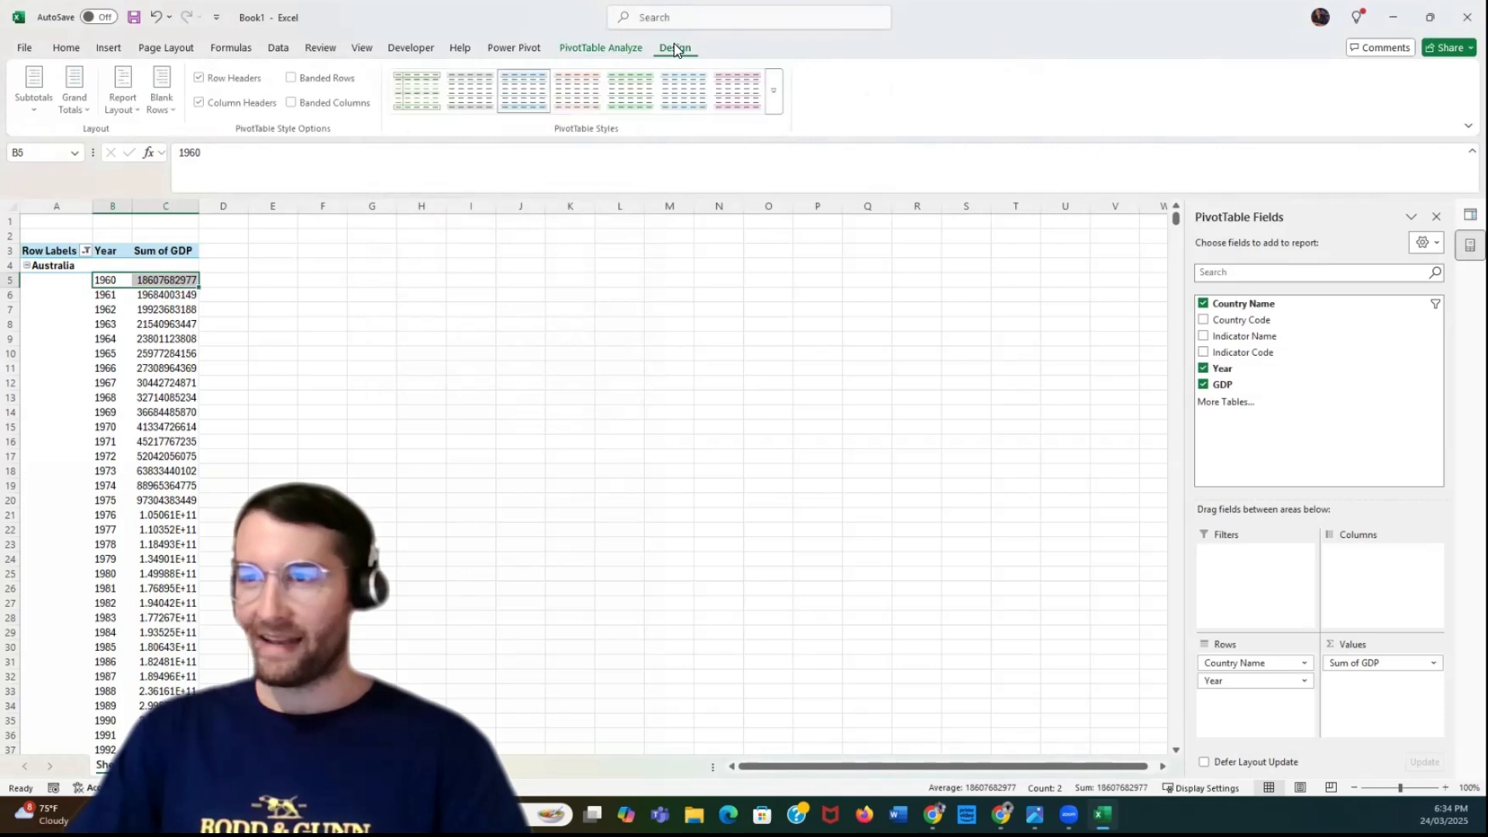
{"action": "left_click", "coordinate": [122, 110]}
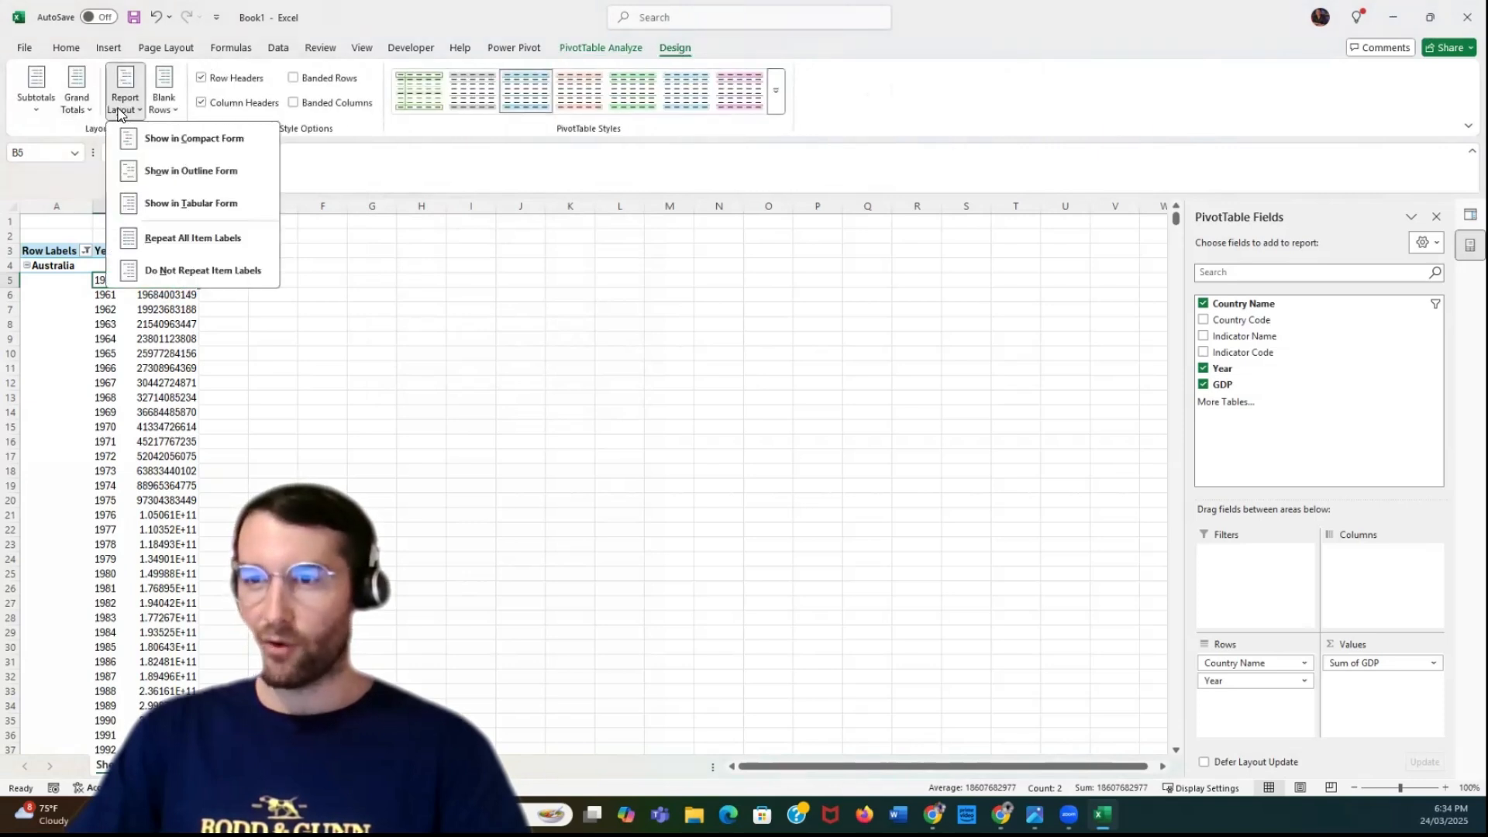
{"action": "left_click", "coordinate": [191, 204]}
{"action": "left_click_drag", "start_coordinate": [190, 209], "coordinate": [288, 206]}
{"action": "left_click_drag", "start_coordinate": [132, 207], "coordinate": [173, 207]}
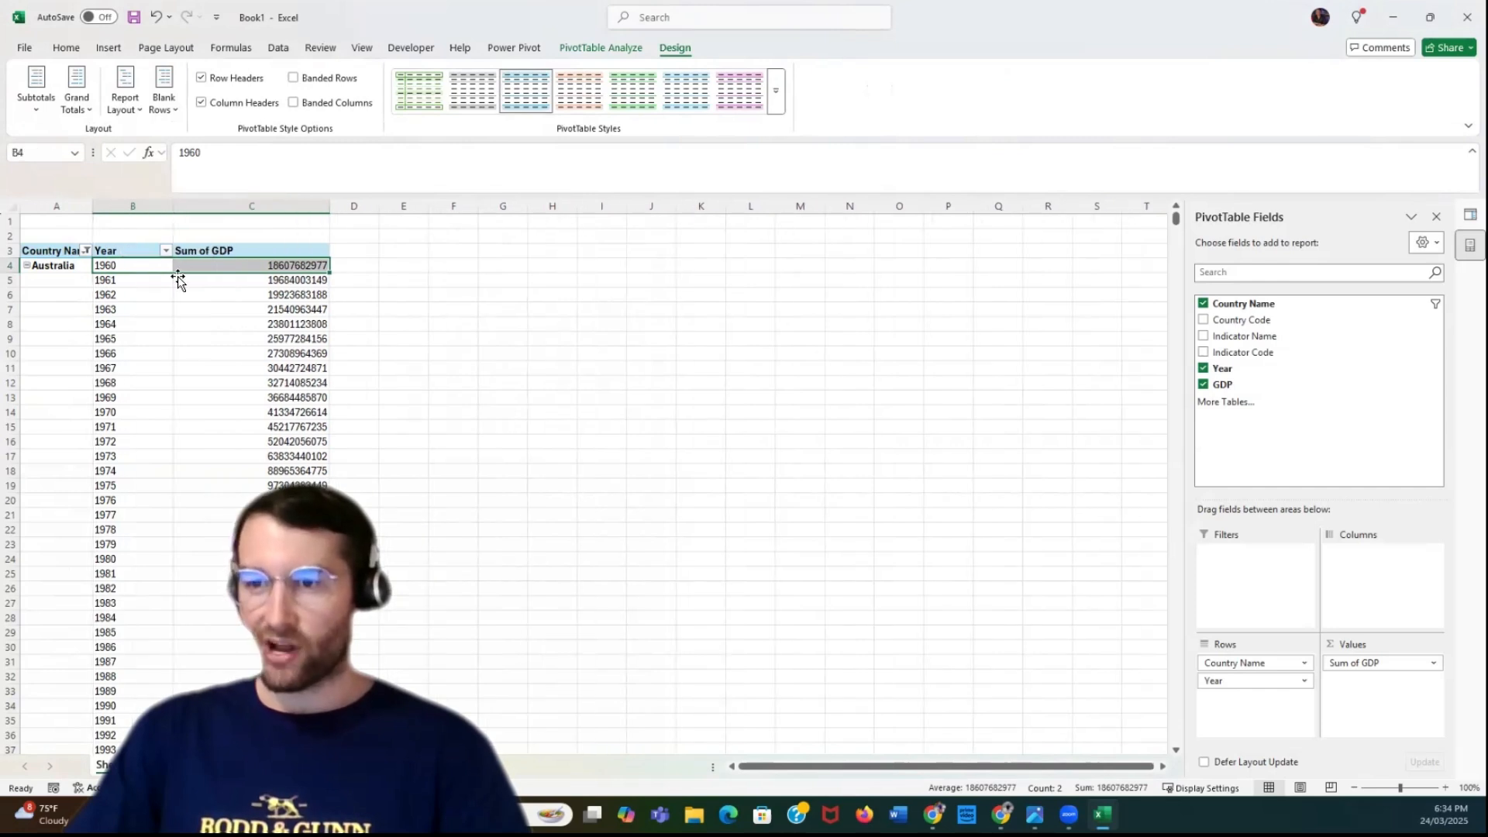
{"action": "scroll", "coordinate": [446, 371], "scroll_direction": "down", "scroll_amount": 8}
{"action": "scroll", "coordinate": [446, 371], "scroll_direction": "down", "scroll_amount": 10}
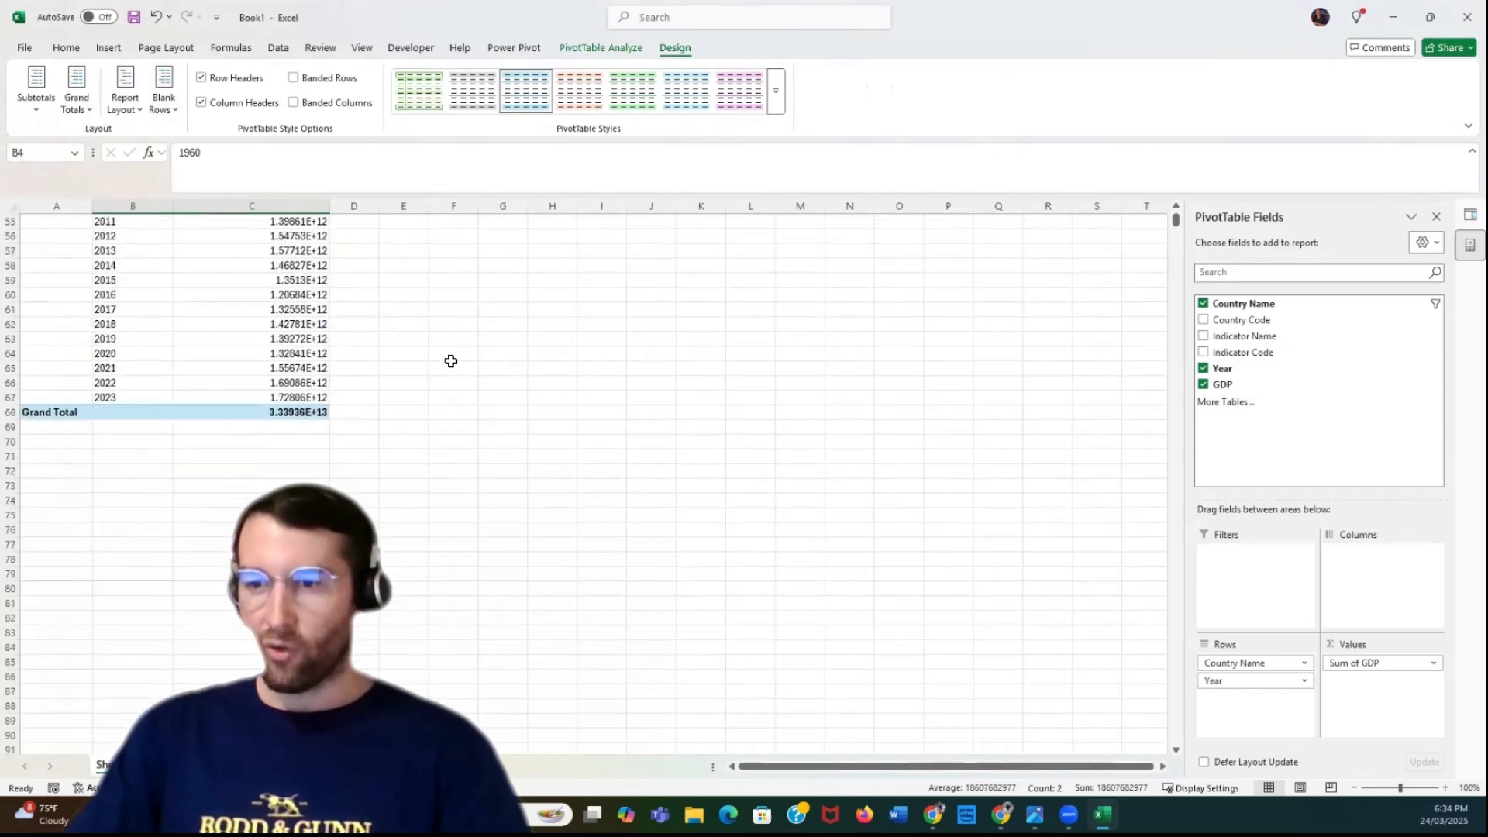
{"action": "scroll", "coordinate": [289, 388], "scroll_direction": "up", "scroll_amount": 18}
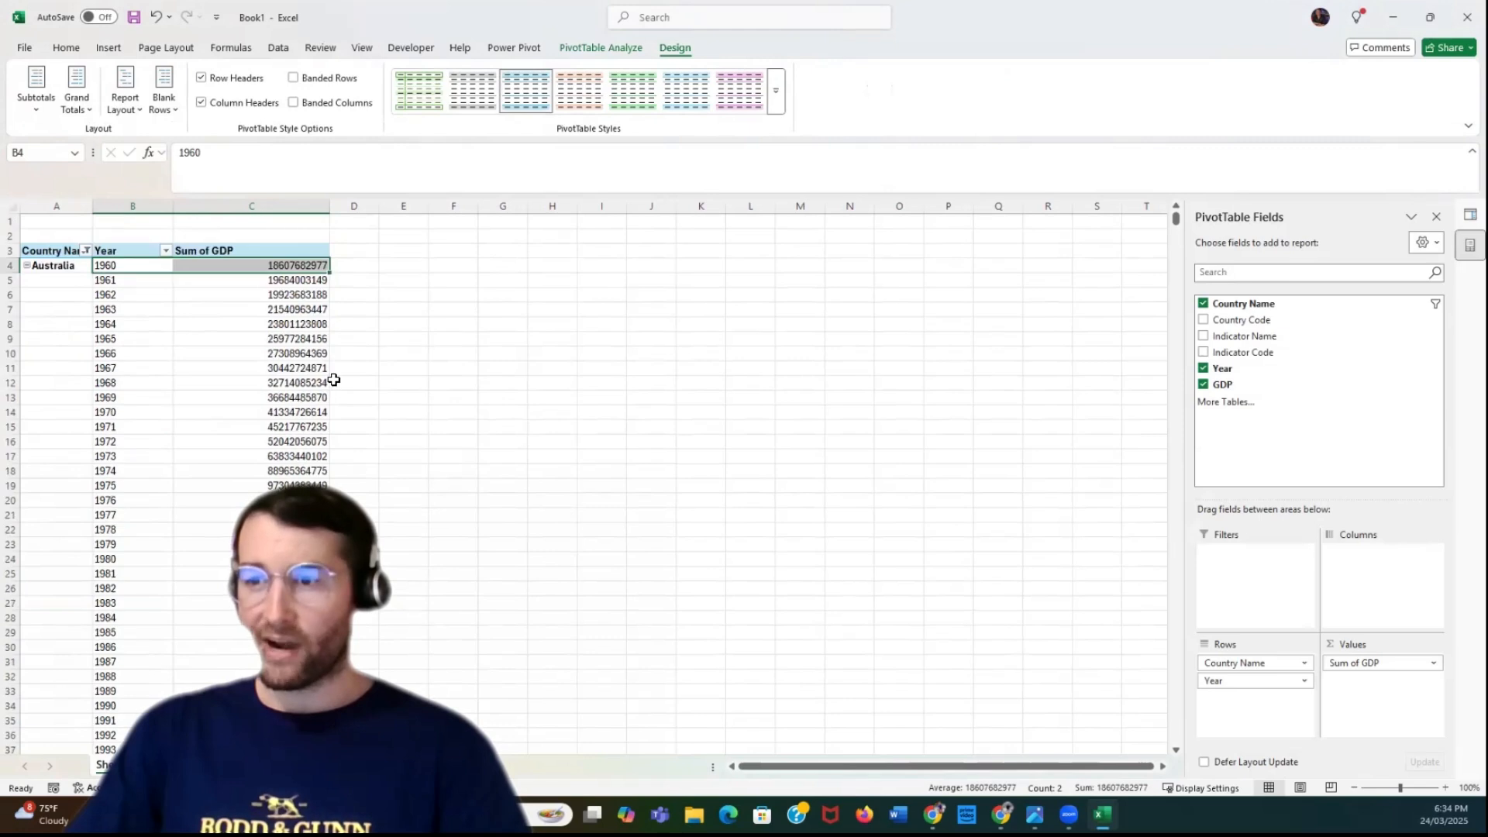
Rename the PivotTable's Sum of GDP header to Total GDP
{"action": "left_click", "coordinate": [240, 248]}
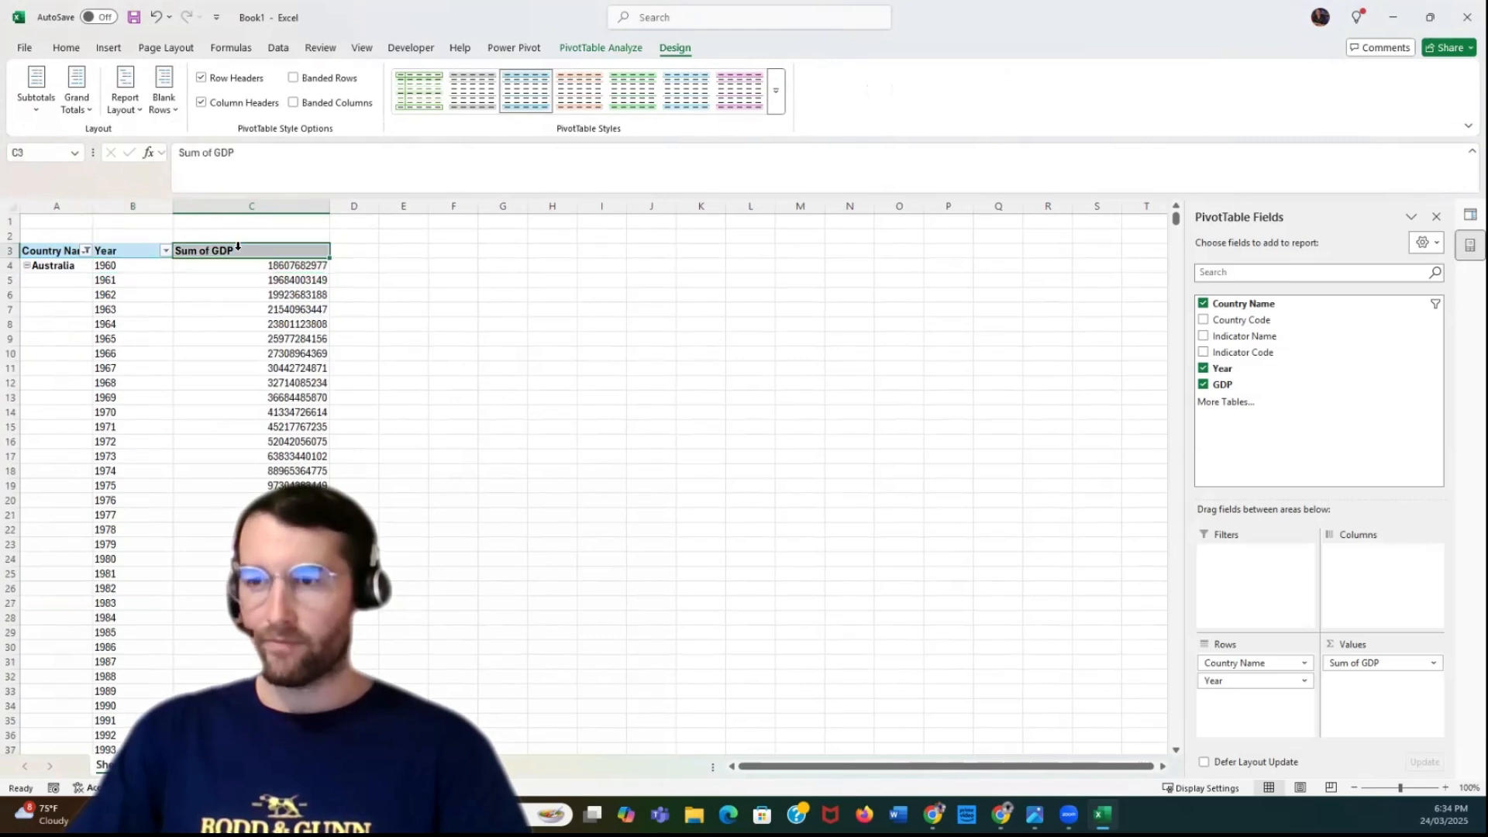
{"action": "triple_click", "coordinate": [260, 153]}
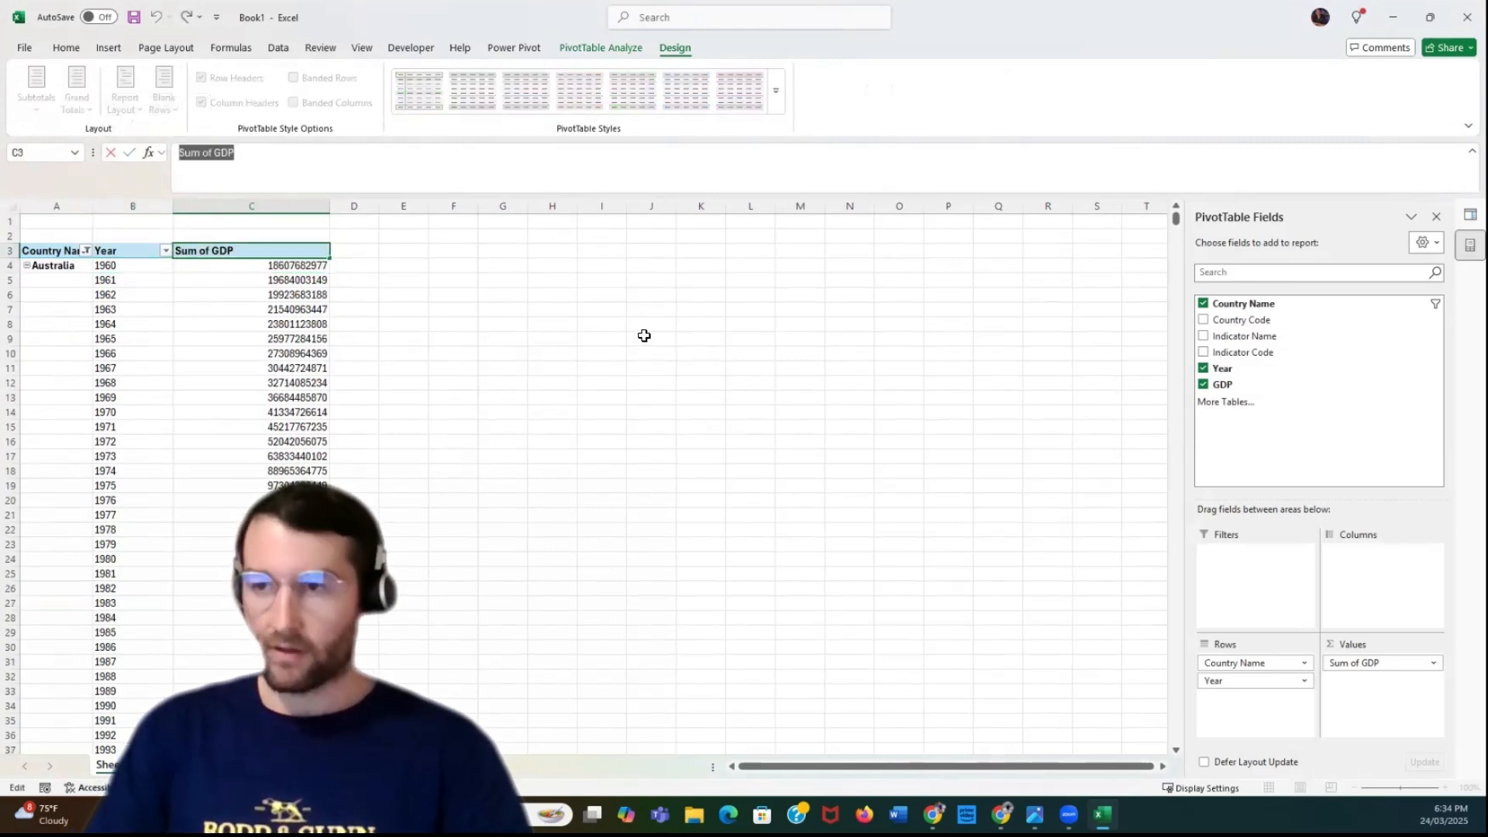
{"action": "type", "text": "Tita"}
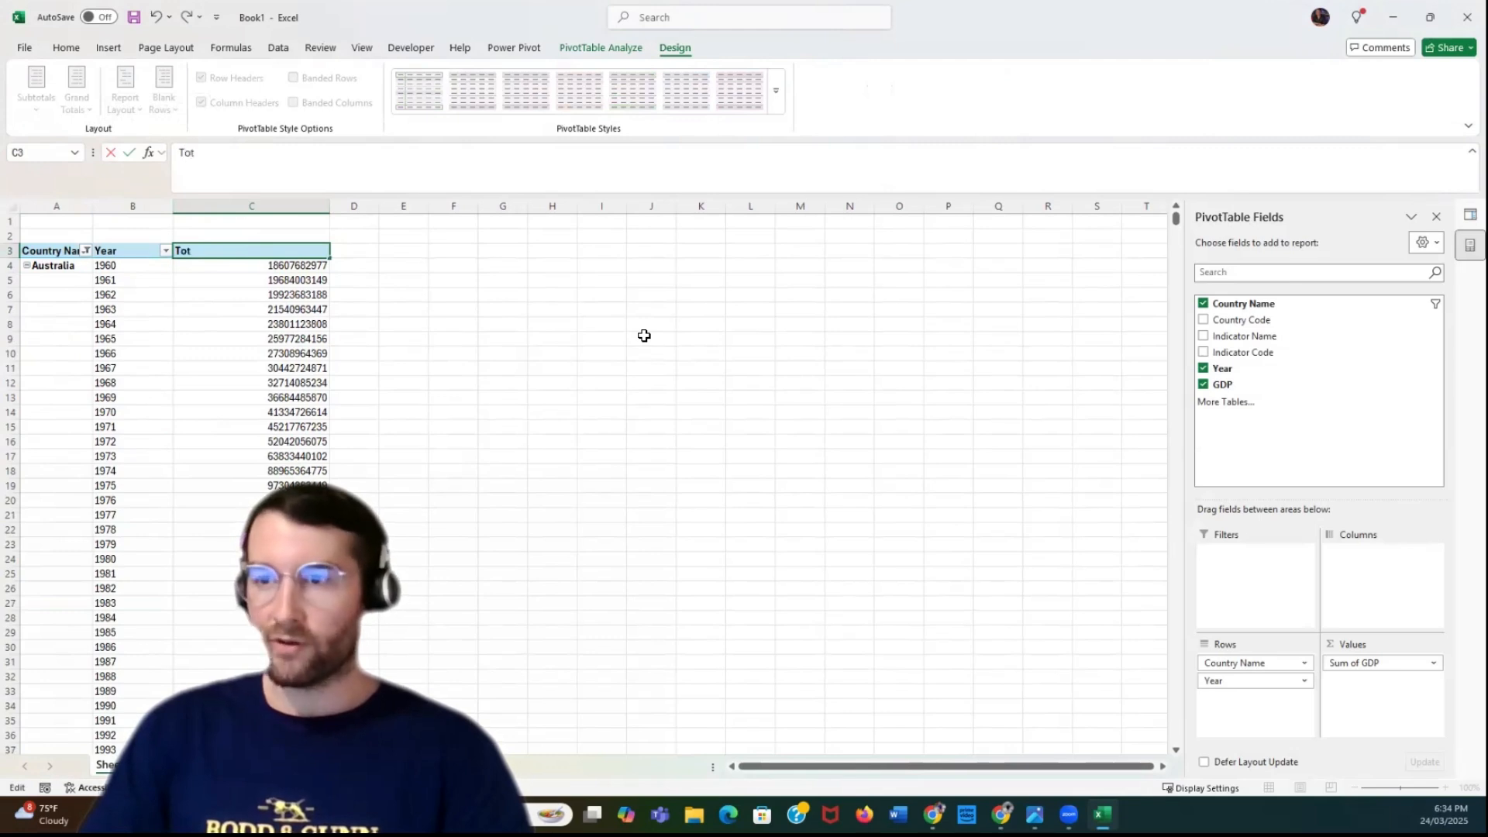
{"action": "type", "text": "l GDP"}
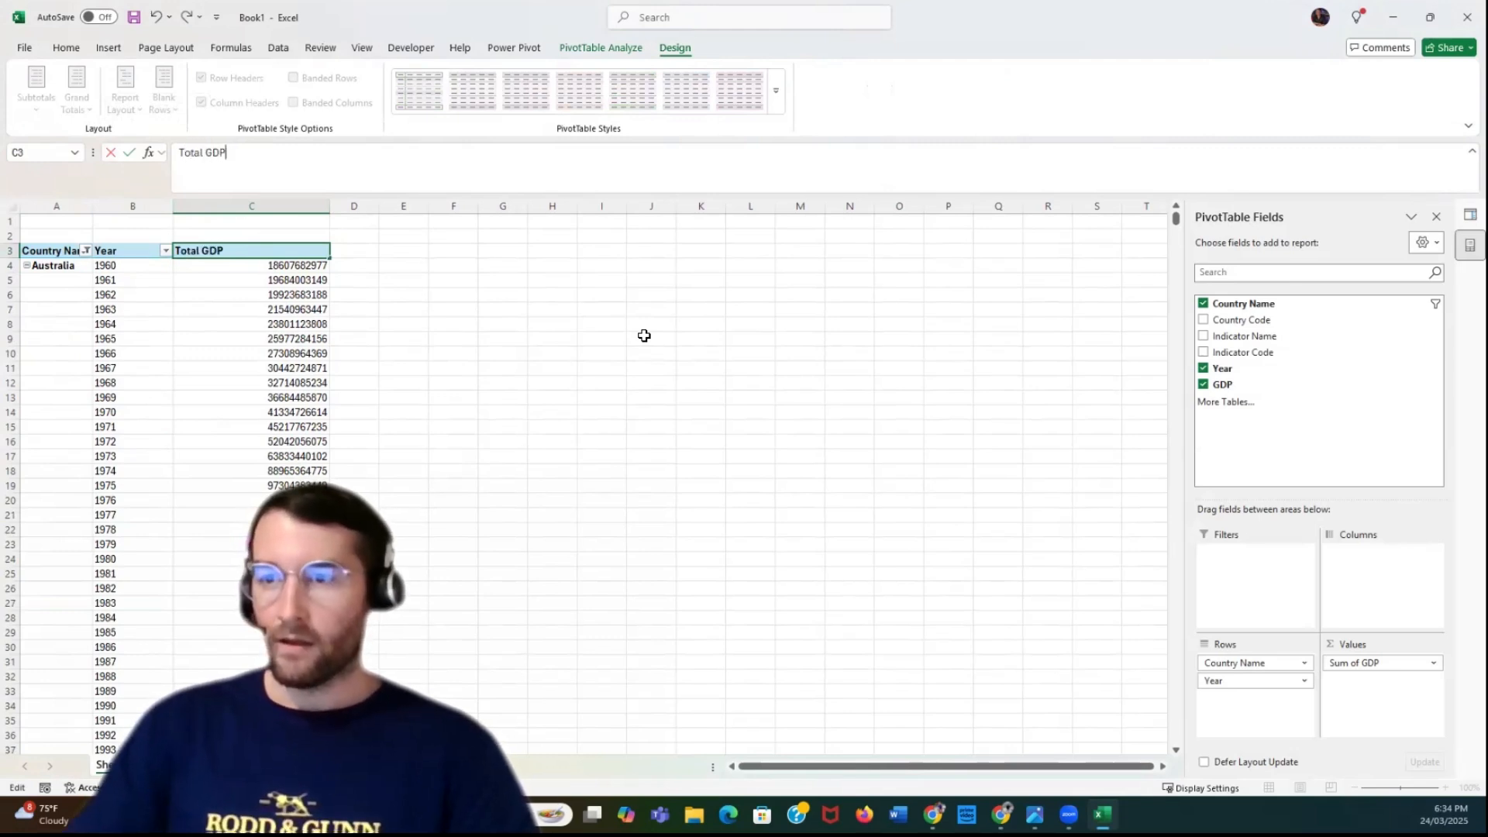
{"action": "left_click", "coordinate": [645, 338]}
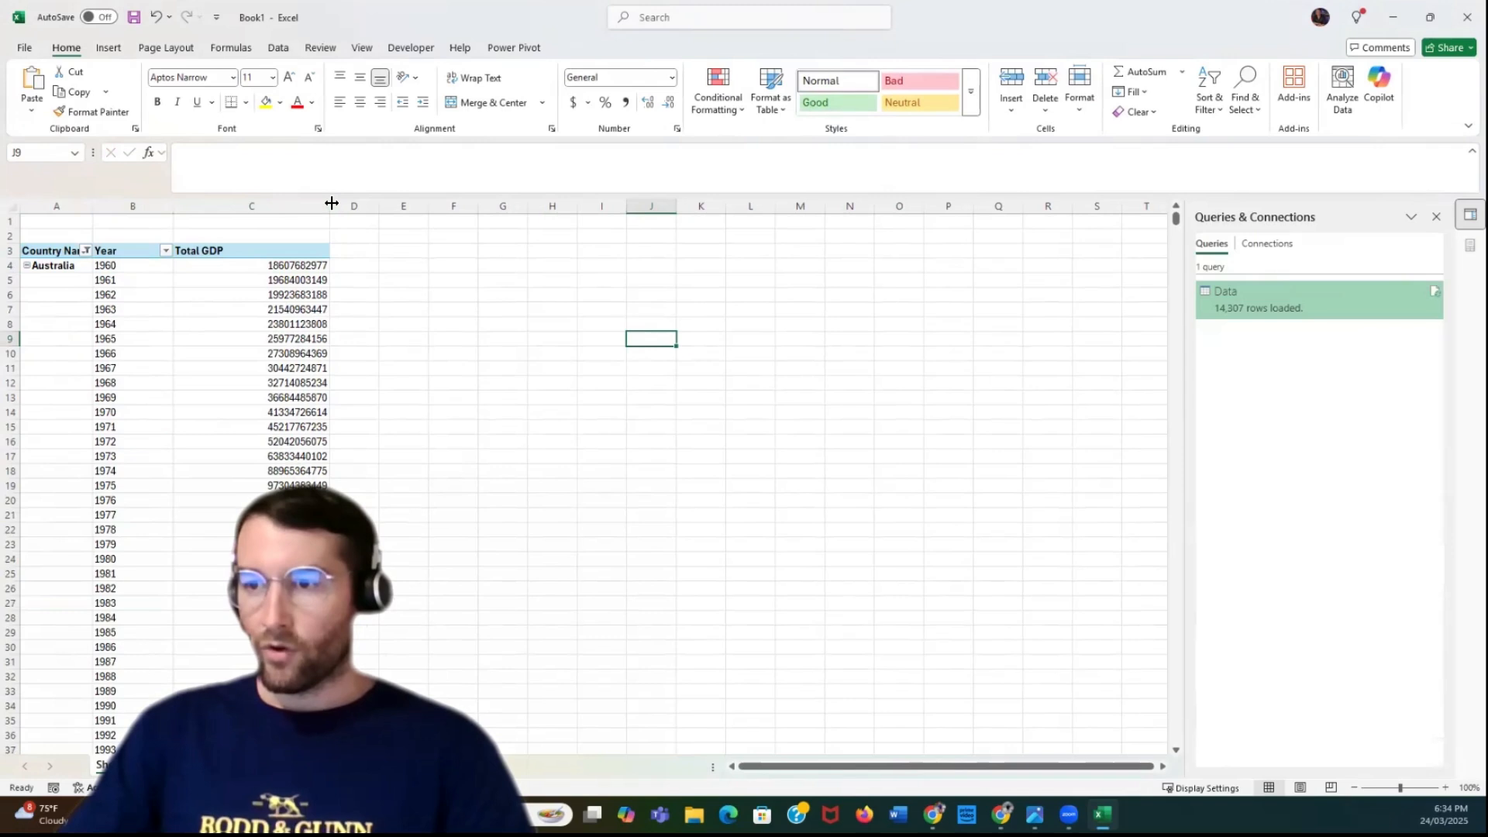
Close the queries pane and format the whole Total GDP column with the Accounting number format
{"action": "left_click", "coordinate": [299, 206]}
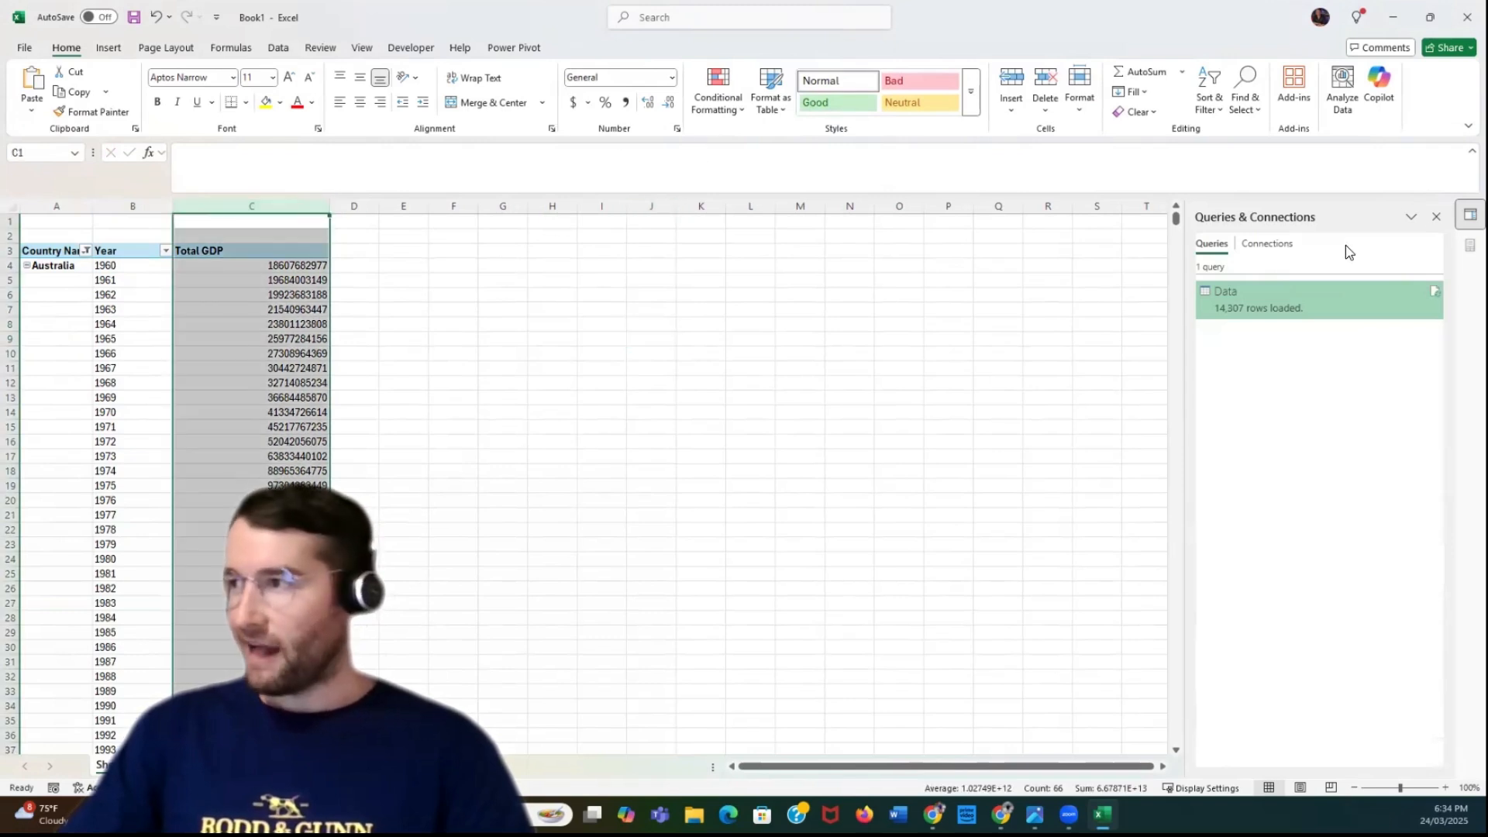
{"action": "left_click", "coordinate": [1436, 217]}
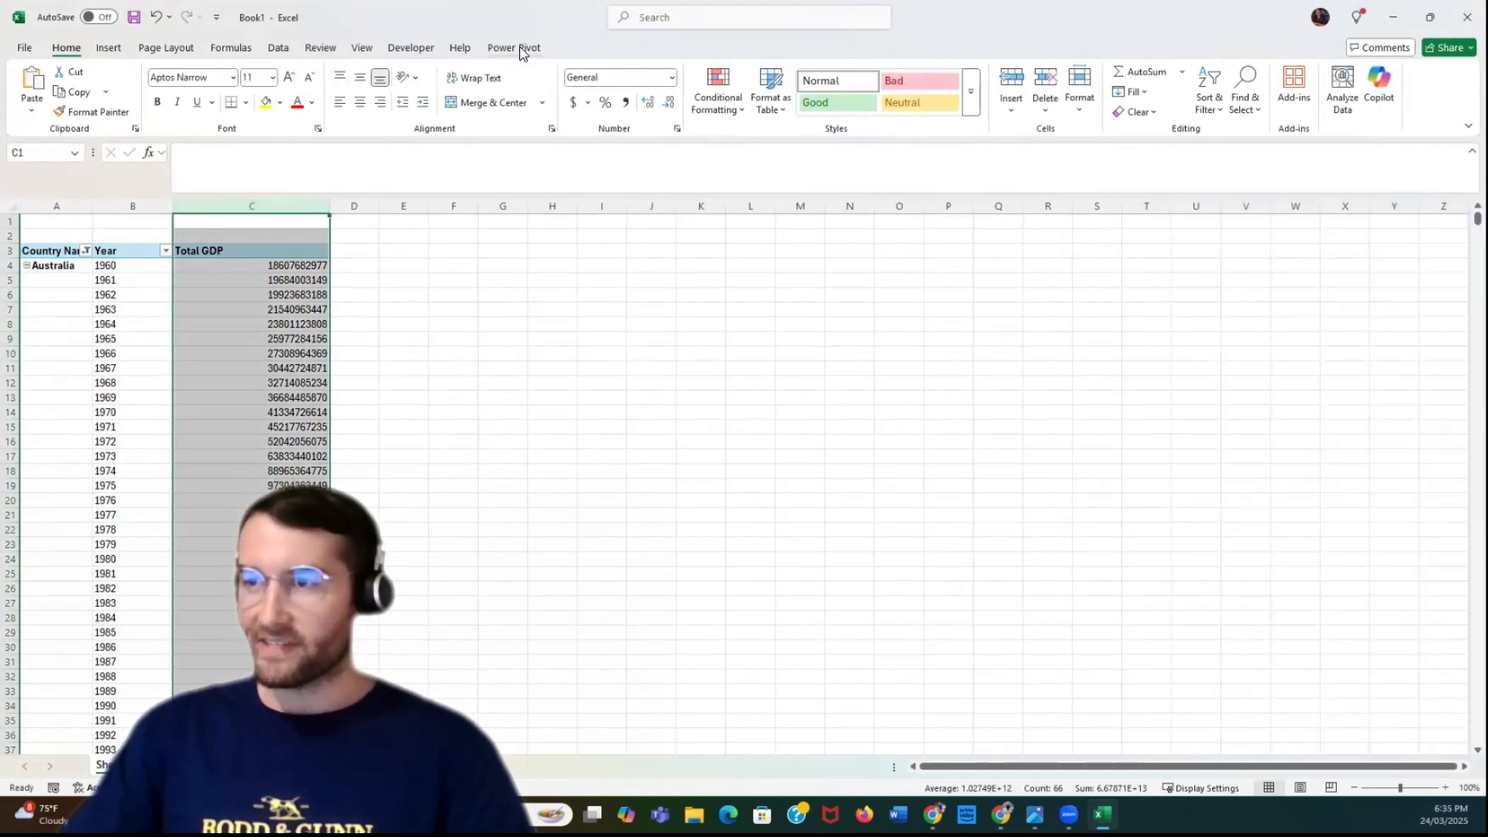
{"action": "left_click", "coordinate": [155, 266]}
{"action": "left_click", "coordinate": [225, 263]}
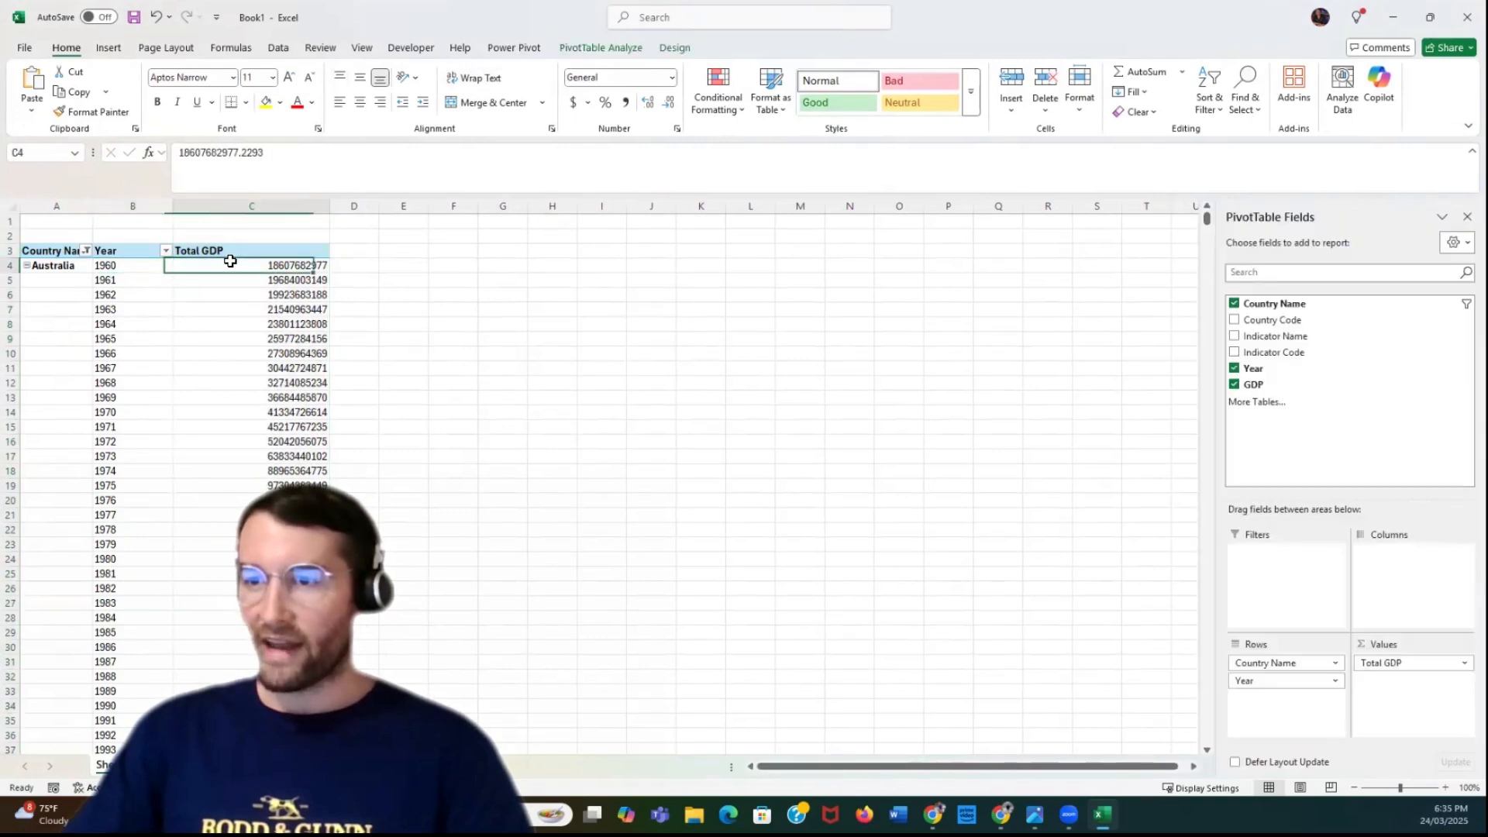
{"action": "left_click", "coordinate": [233, 207]}
{"action": "left_click", "coordinate": [672, 78]}
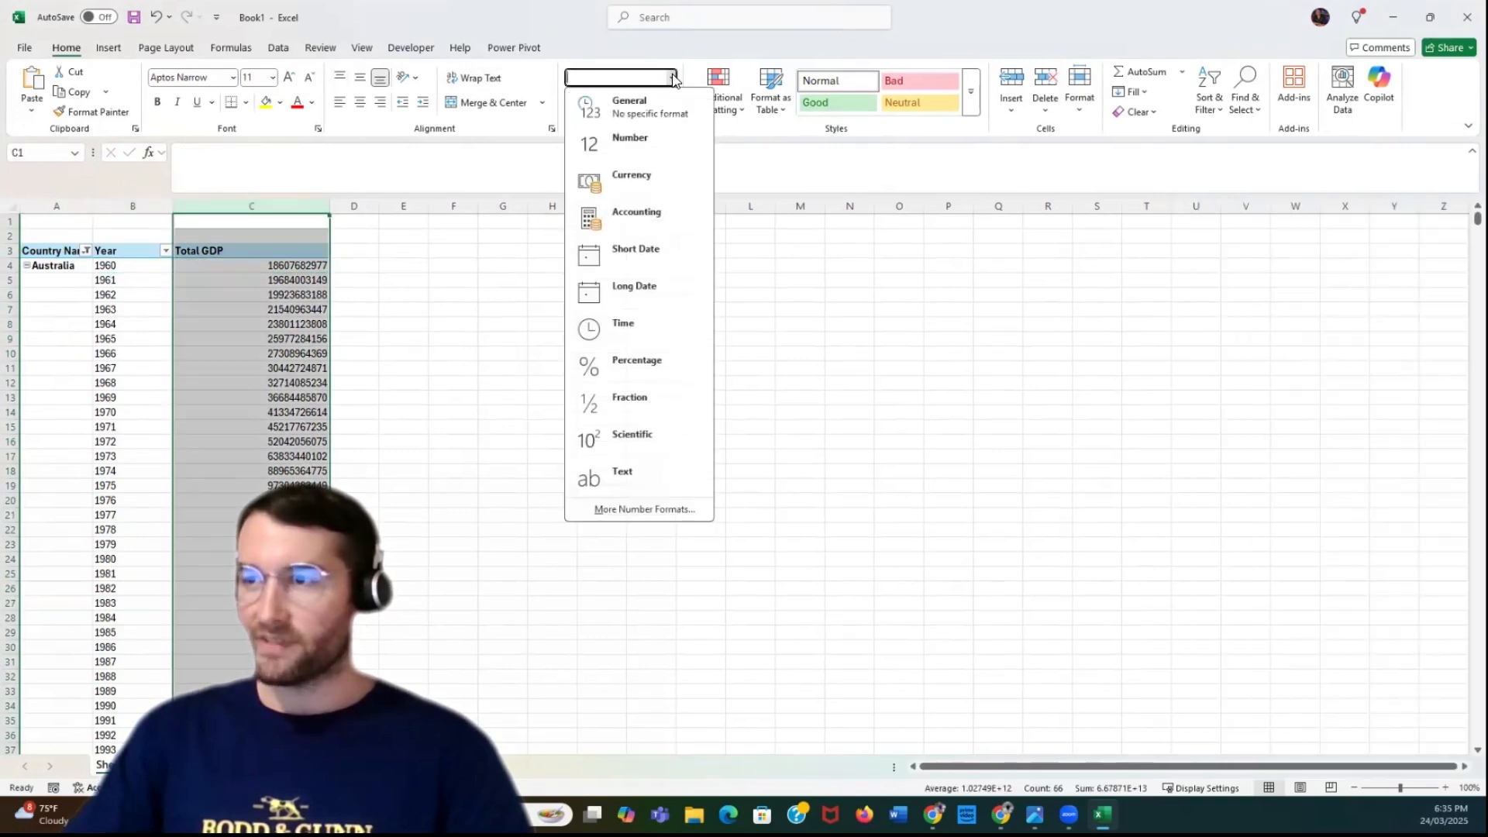
{"action": "left_click", "coordinate": [664, 224]}
{"action": "left_click", "coordinate": [499, 281]}
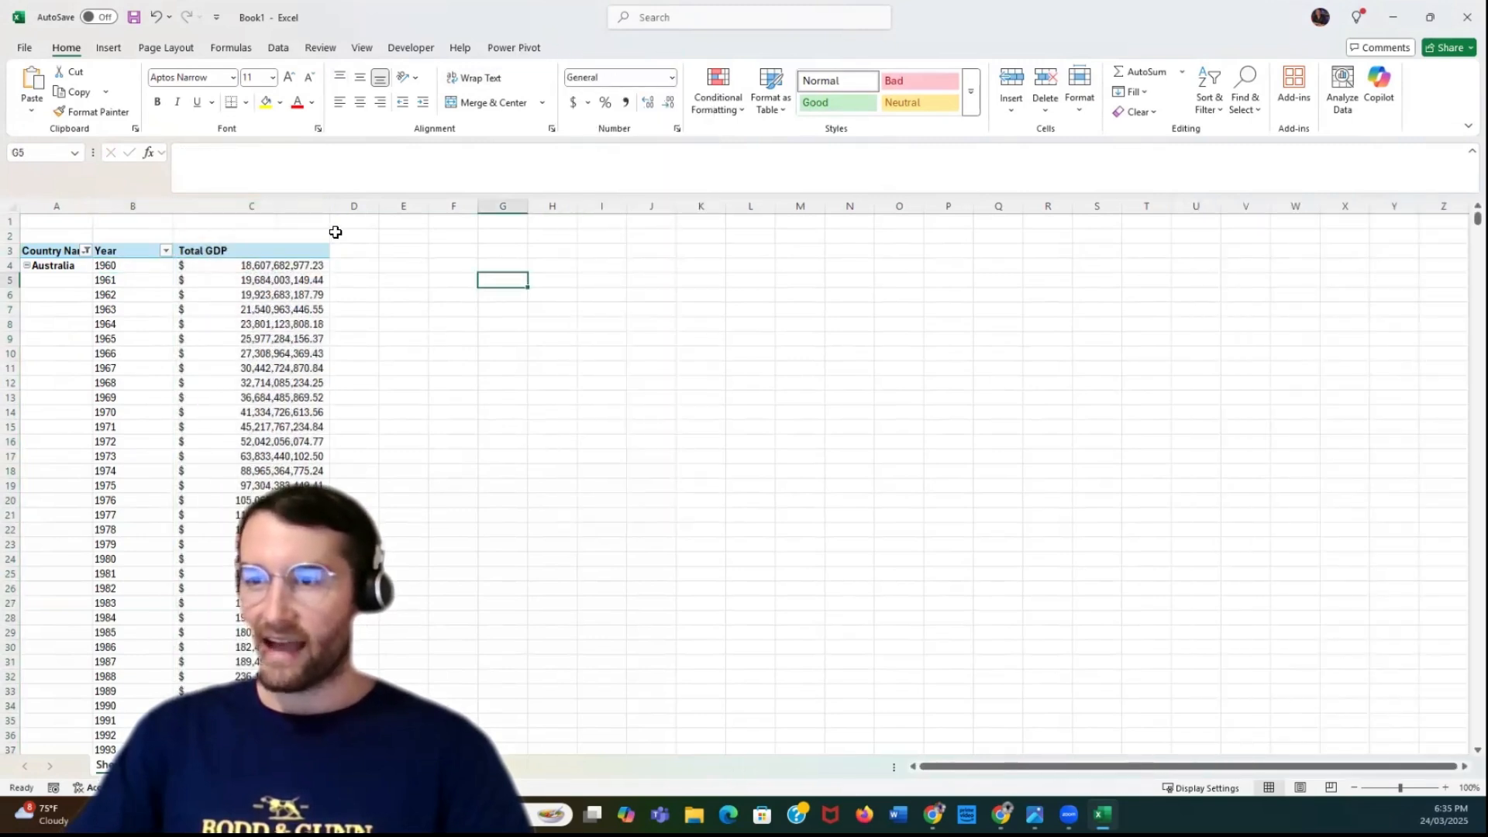
Insert a Line with Markers PivotChart based on the PivotTable
{"action": "left_click", "coordinate": [120, 269]}
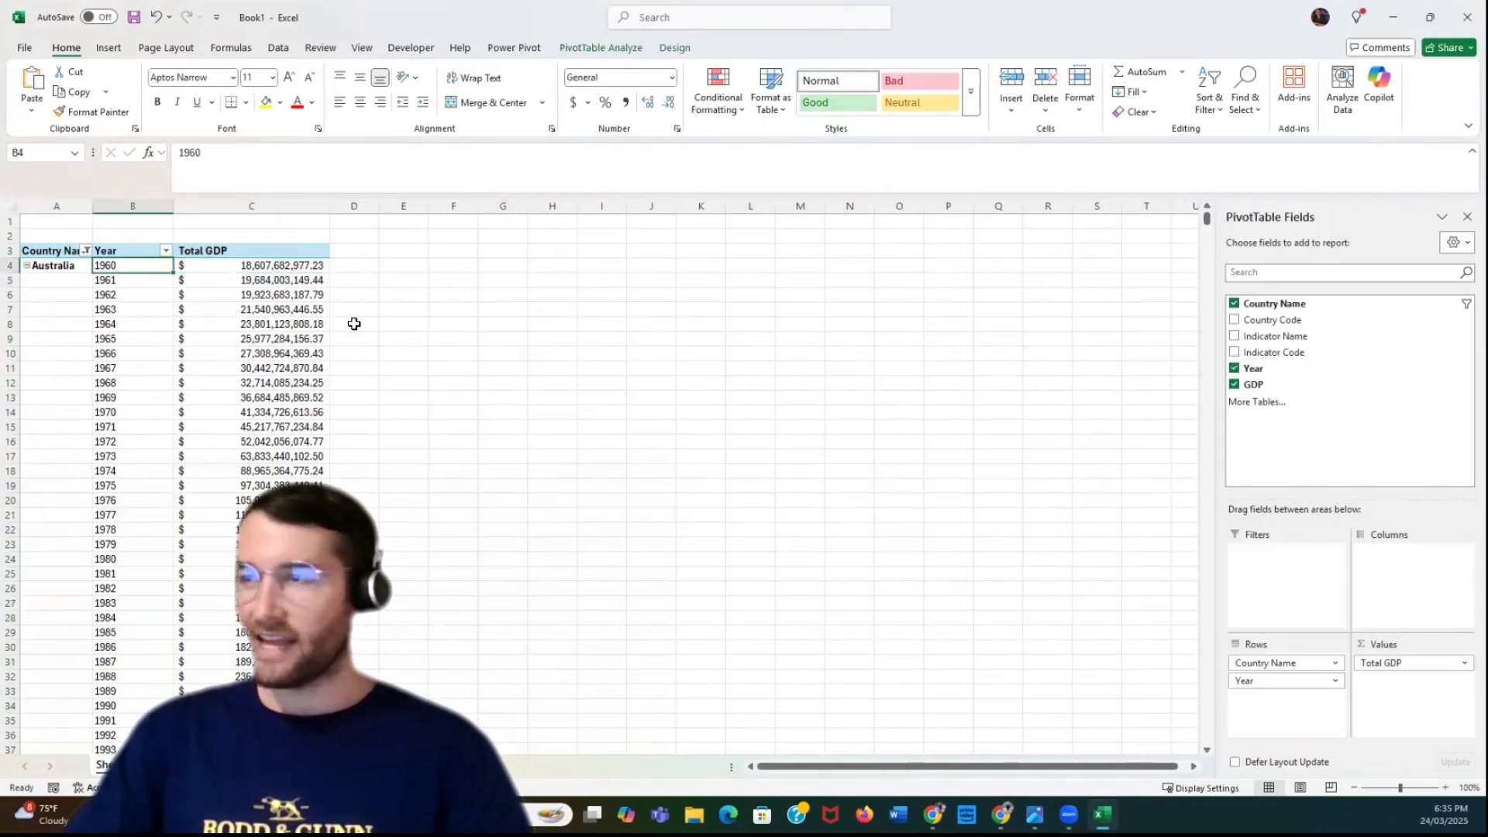
{"action": "left_click", "coordinate": [620, 48]}
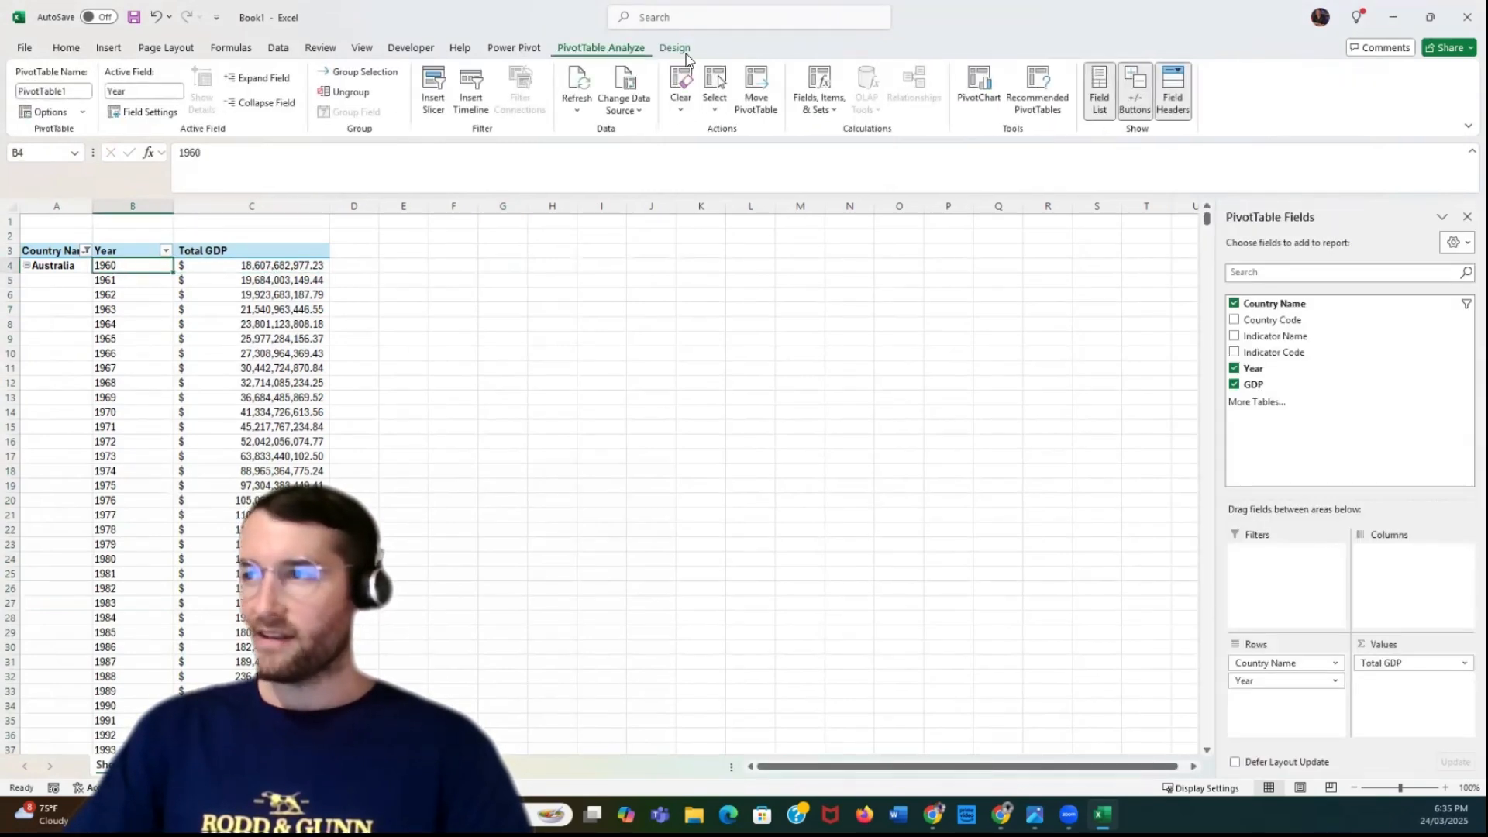
{"action": "left_click", "coordinate": [978, 91]}
{"action": "left_click", "coordinate": [568, 295]}
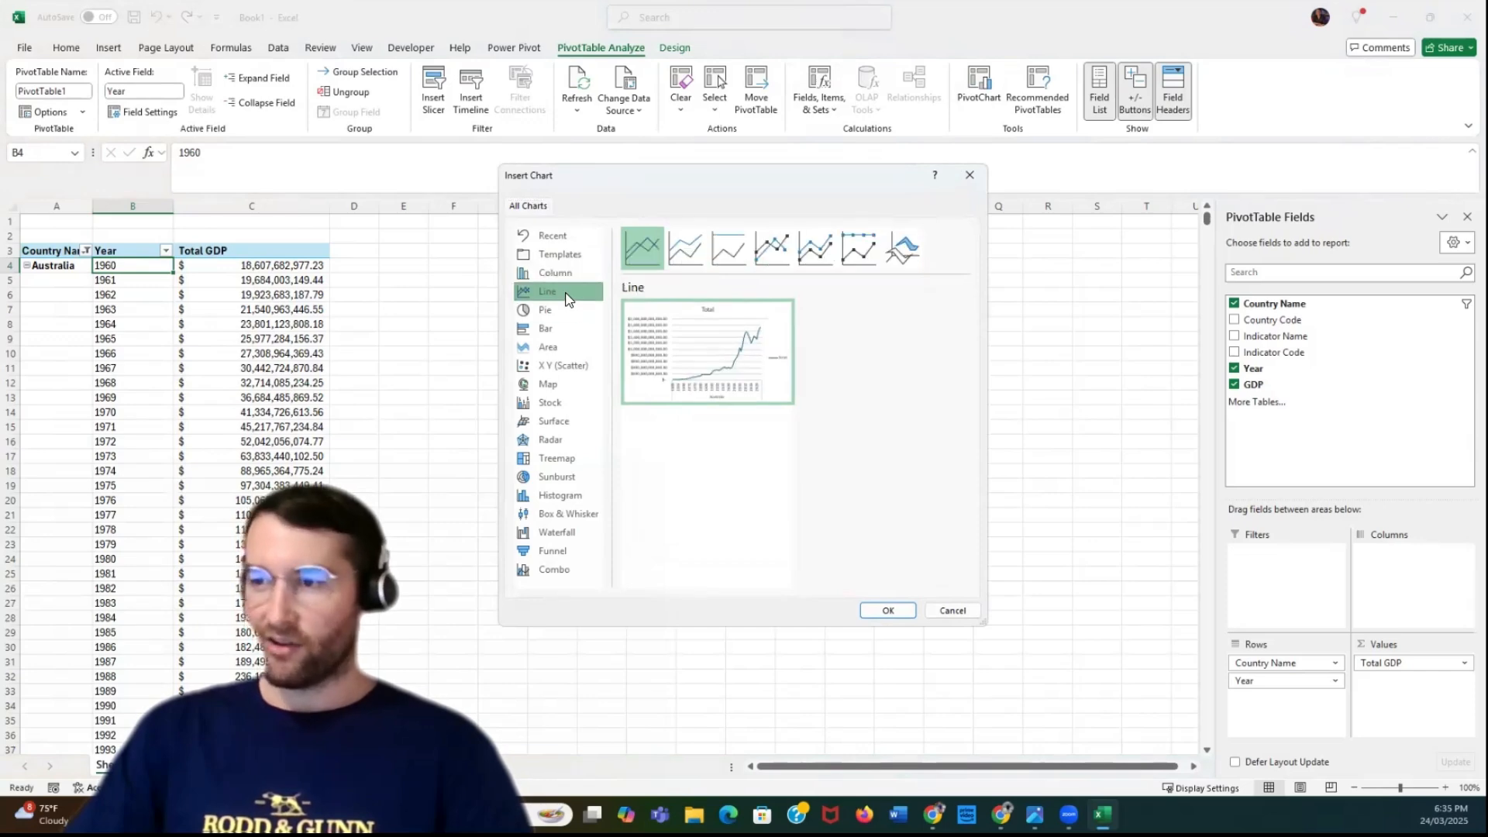
{"action": "left_click", "coordinate": [761, 257]}
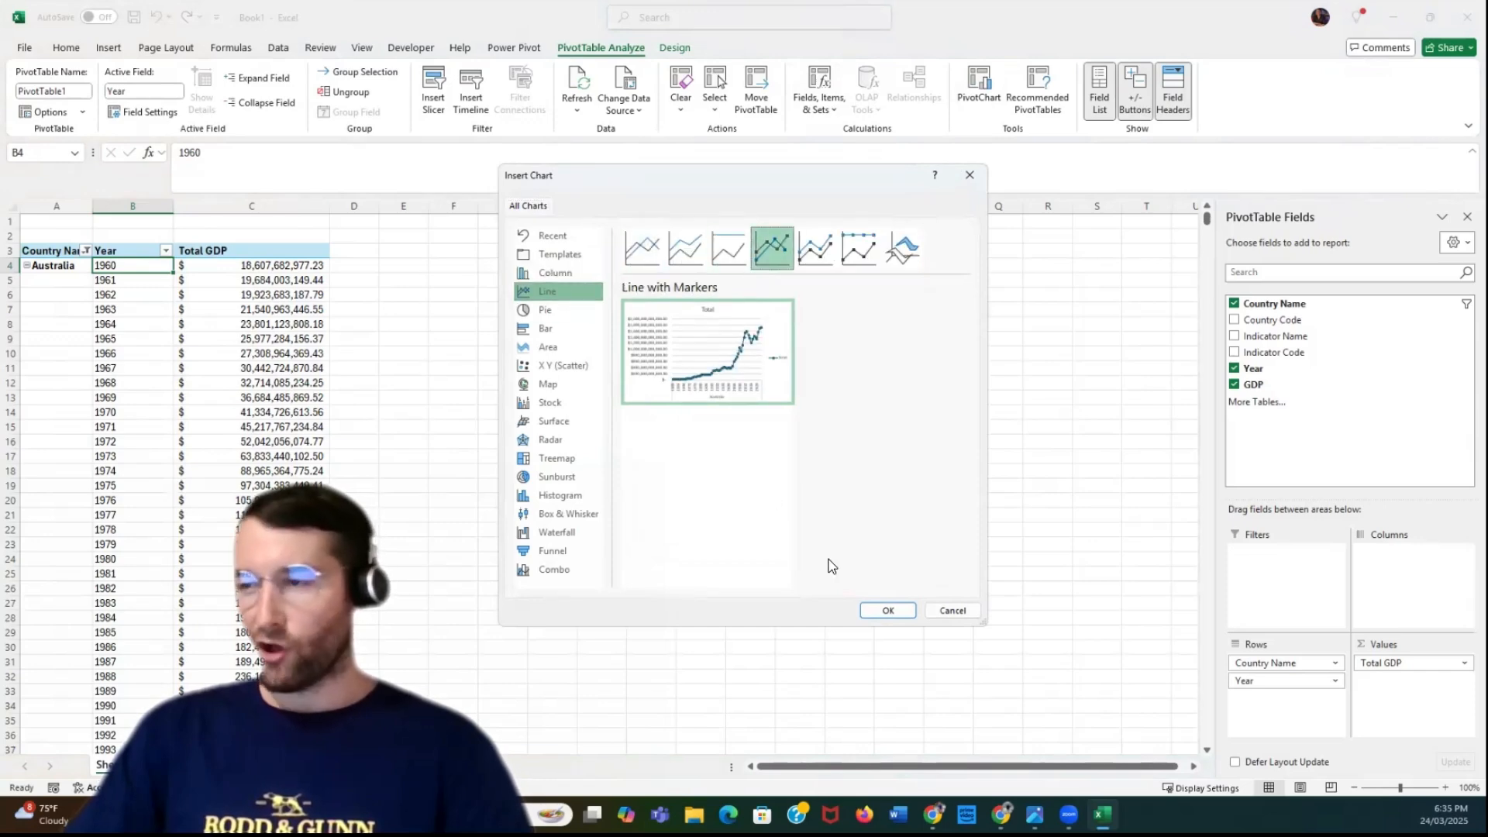
{"action": "left_click", "coordinate": [888, 611]}
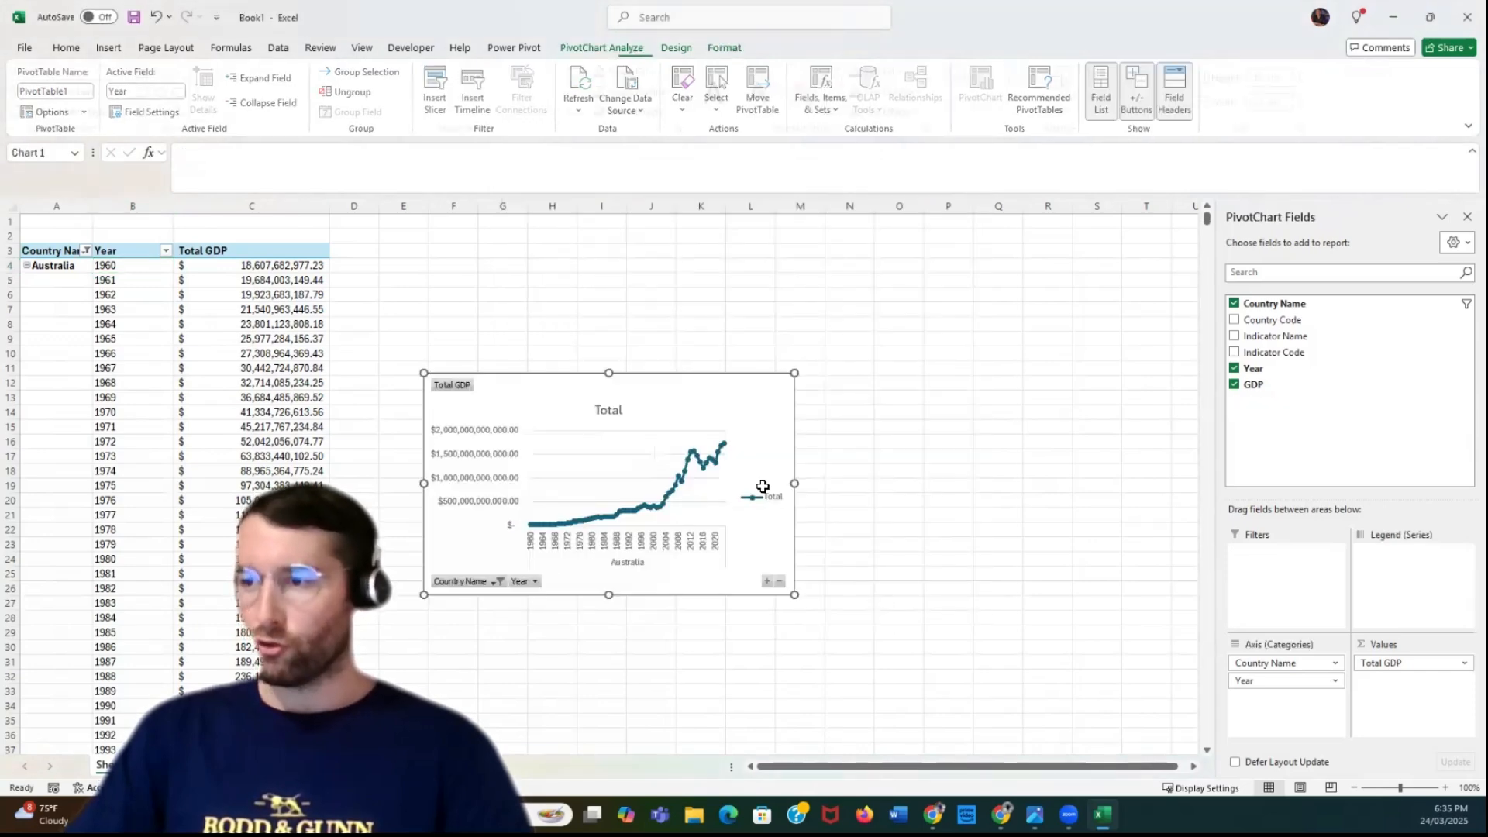
Move the PivotChart up beside the PivotTable and enlarge it to about 12.3 cm high by 26.8 cm wide
{"action": "left_click", "coordinate": [658, 394]}
{"action": "left_click_drag", "start_coordinate": [658, 394], "coordinate": [634, 286]}
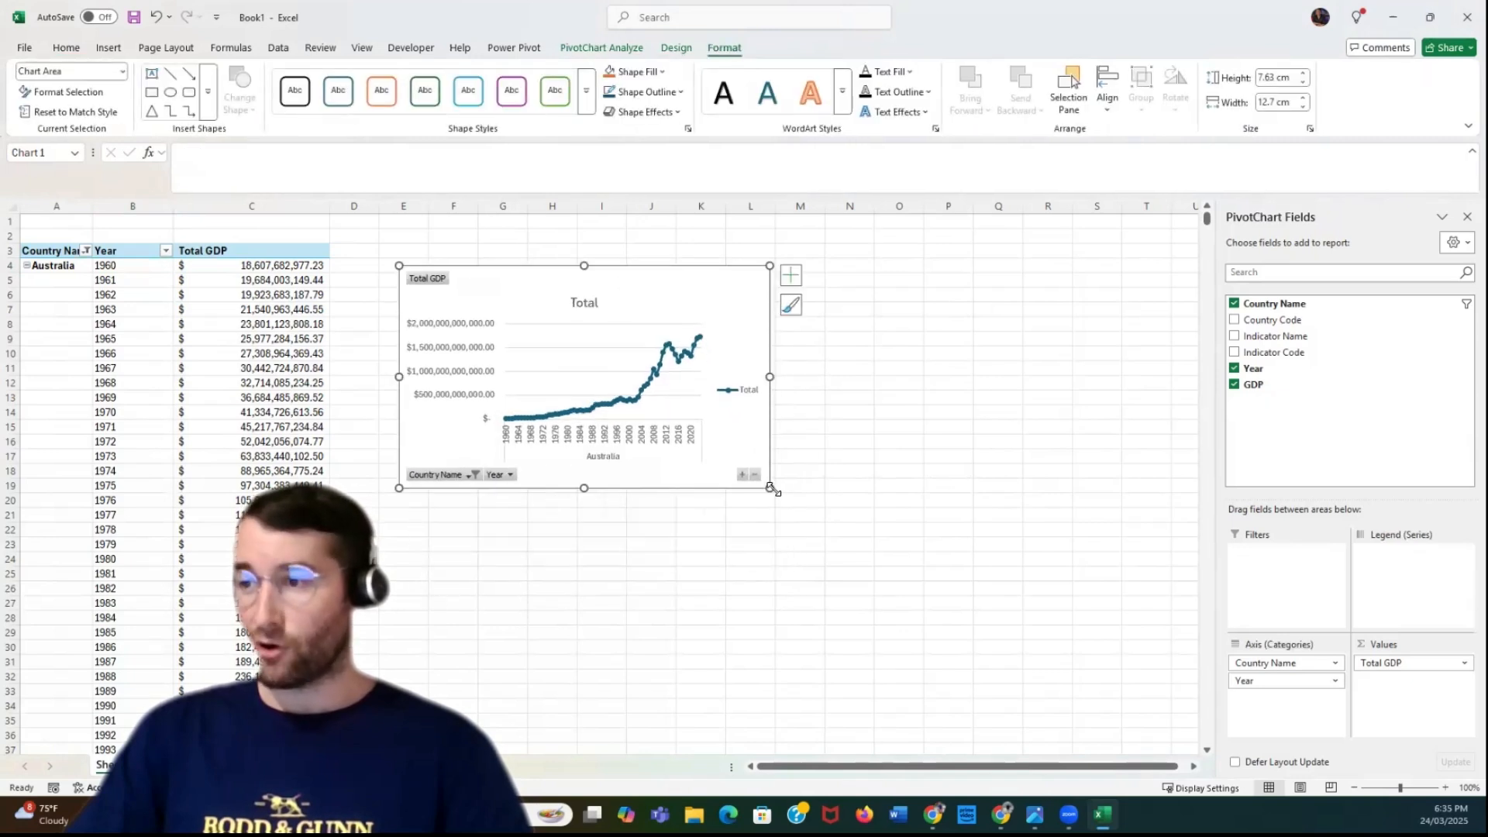
{"action": "left_click_drag", "start_coordinate": [770, 488], "coordinate": [1183, 627]}
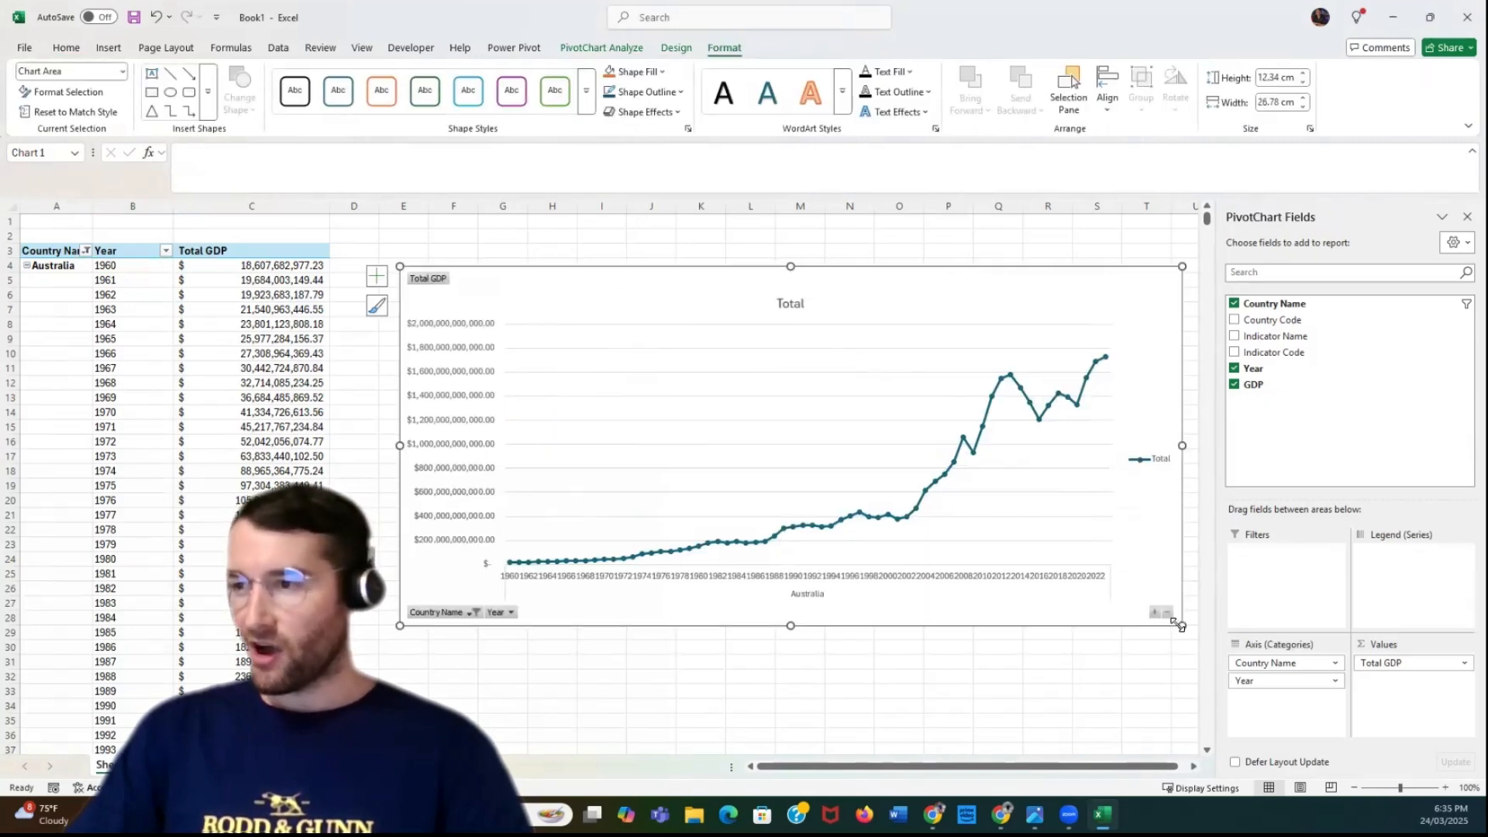
{"action": "left_click", "coordinate": [837, 222]}
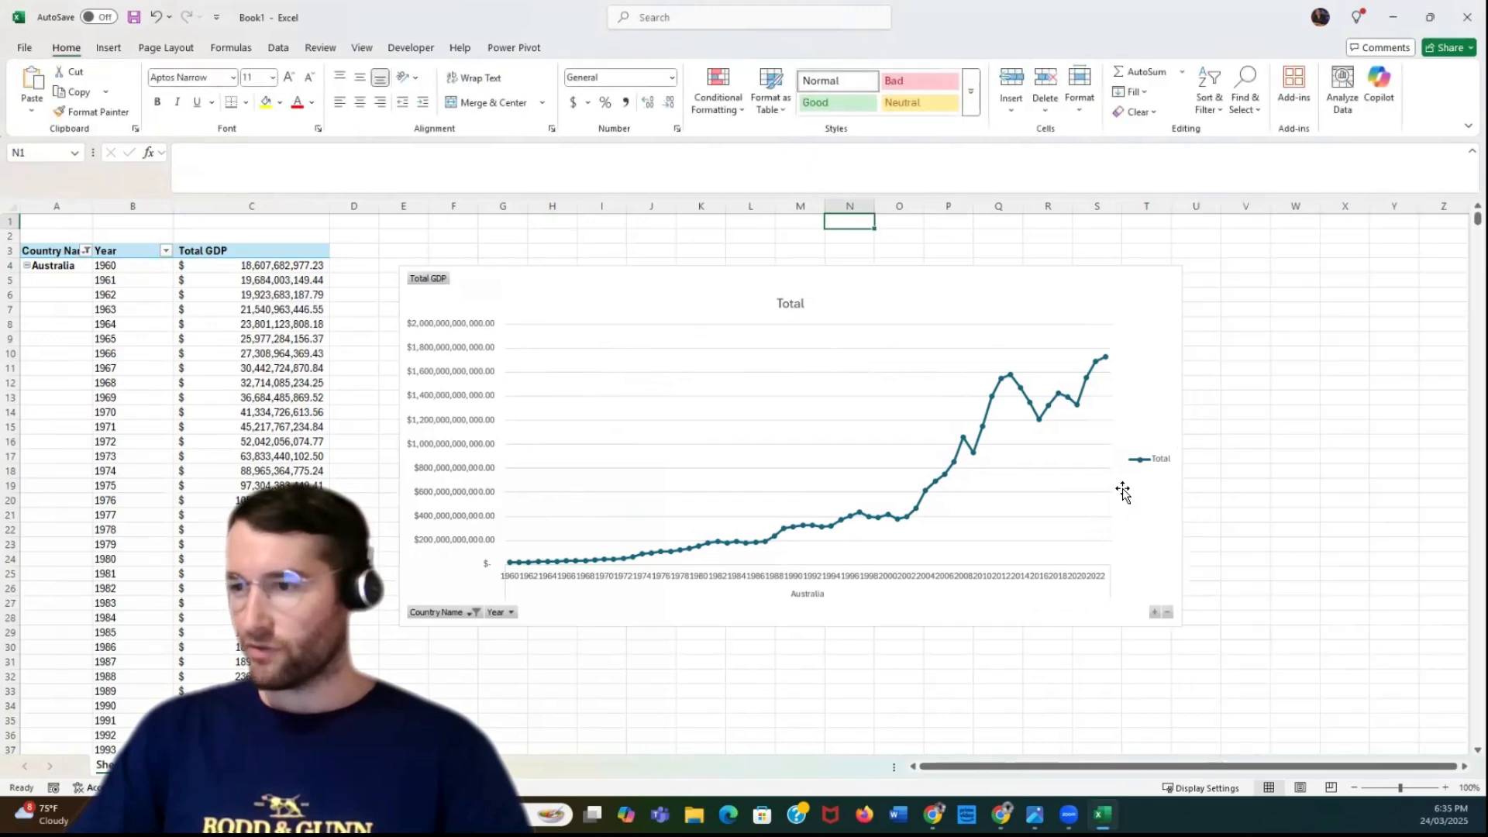
Close the PivotChart field list, enlarge the chart to about 16.2 cm high by 35 cm wide, and shift it closer to the PivotTable
{"action": "left_click", "coordinate": [1011, 294]}
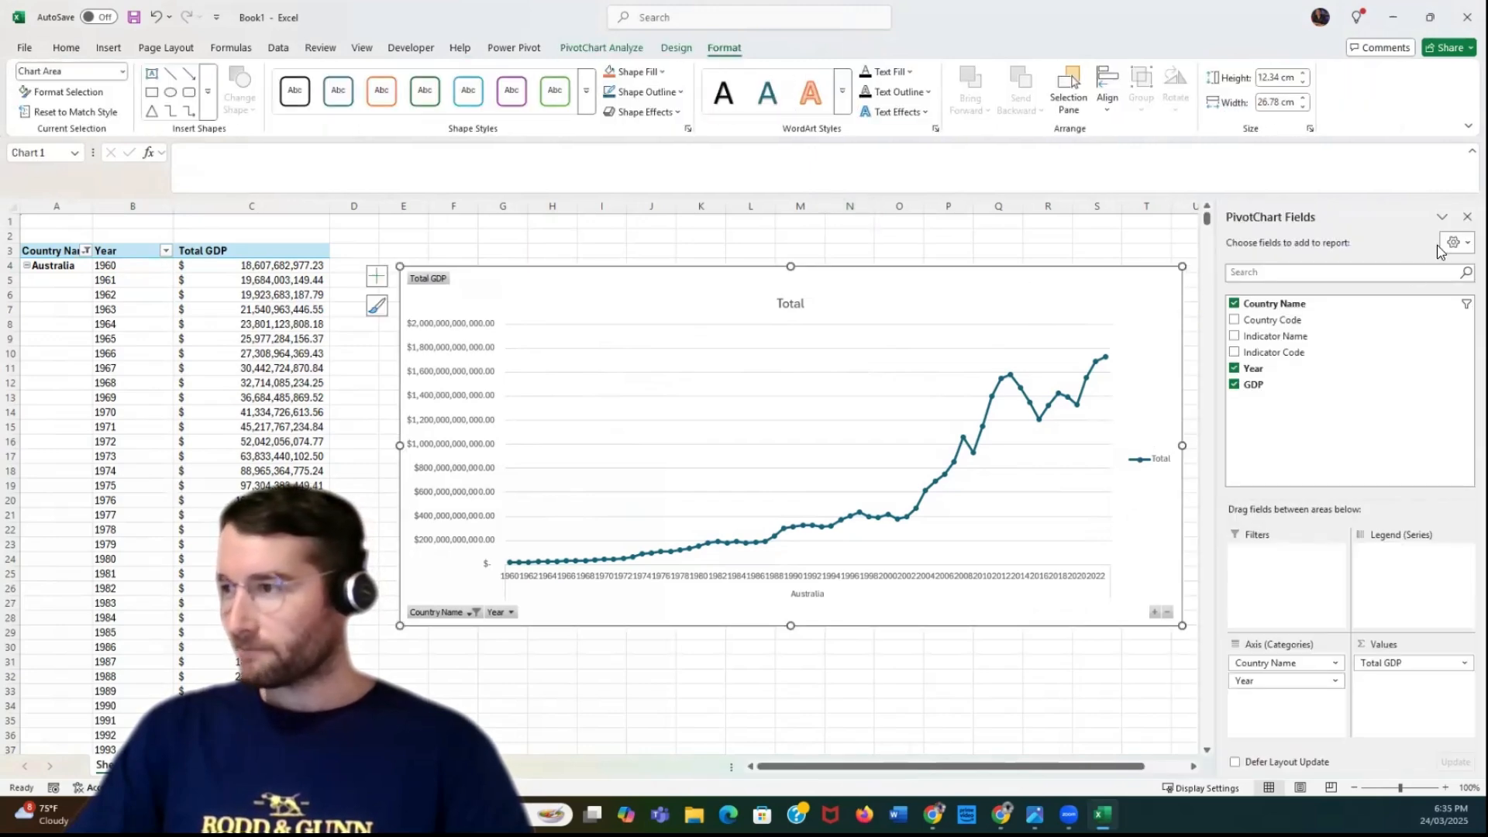
{"action": "left_click", "coordinate": [1464, 219]}
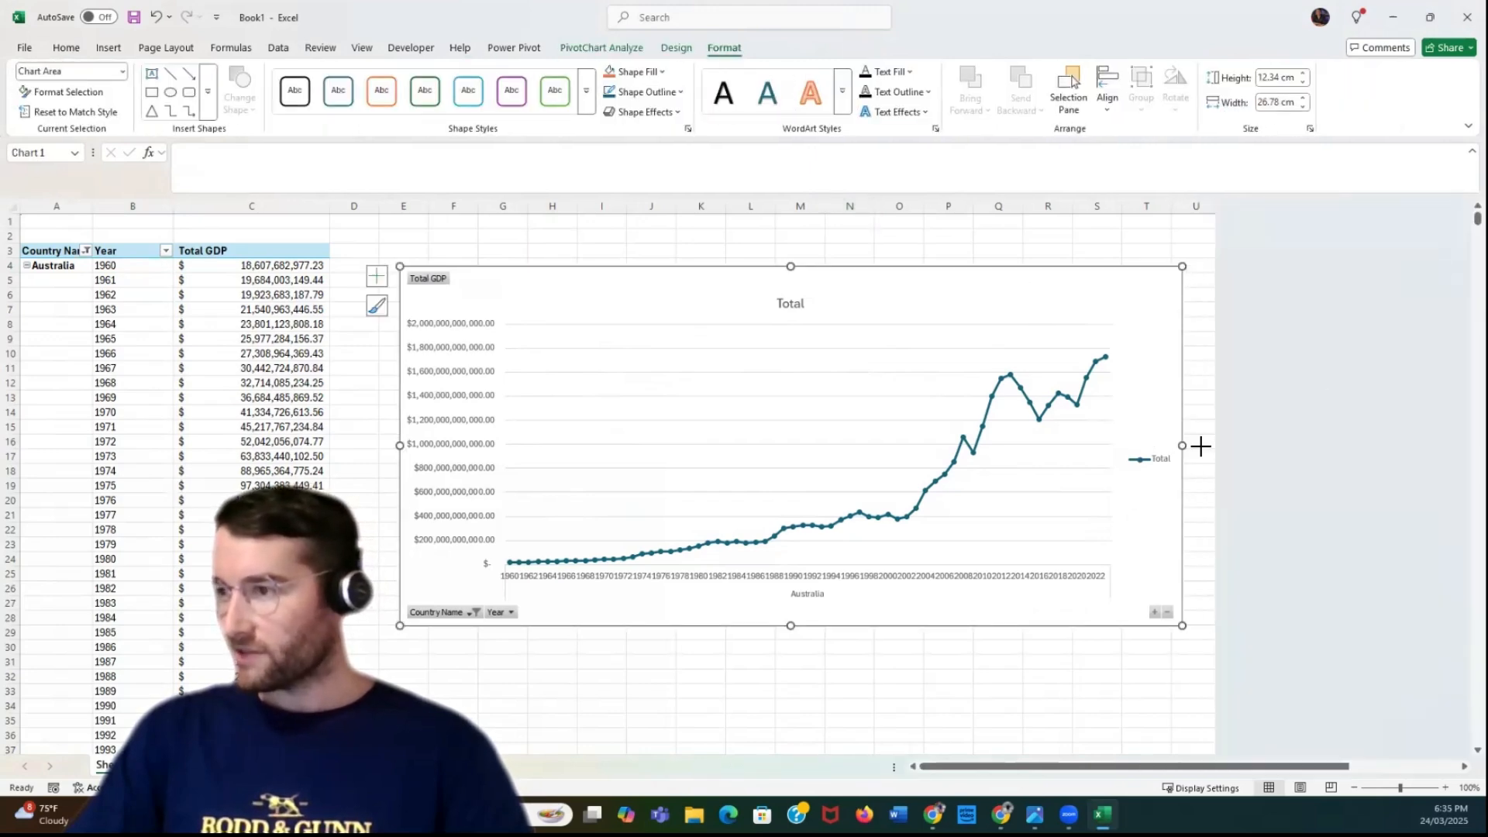
{"action": "left_click_drag", "start_coordinate": [1201, 446], "coordinate": [1422, 434]}
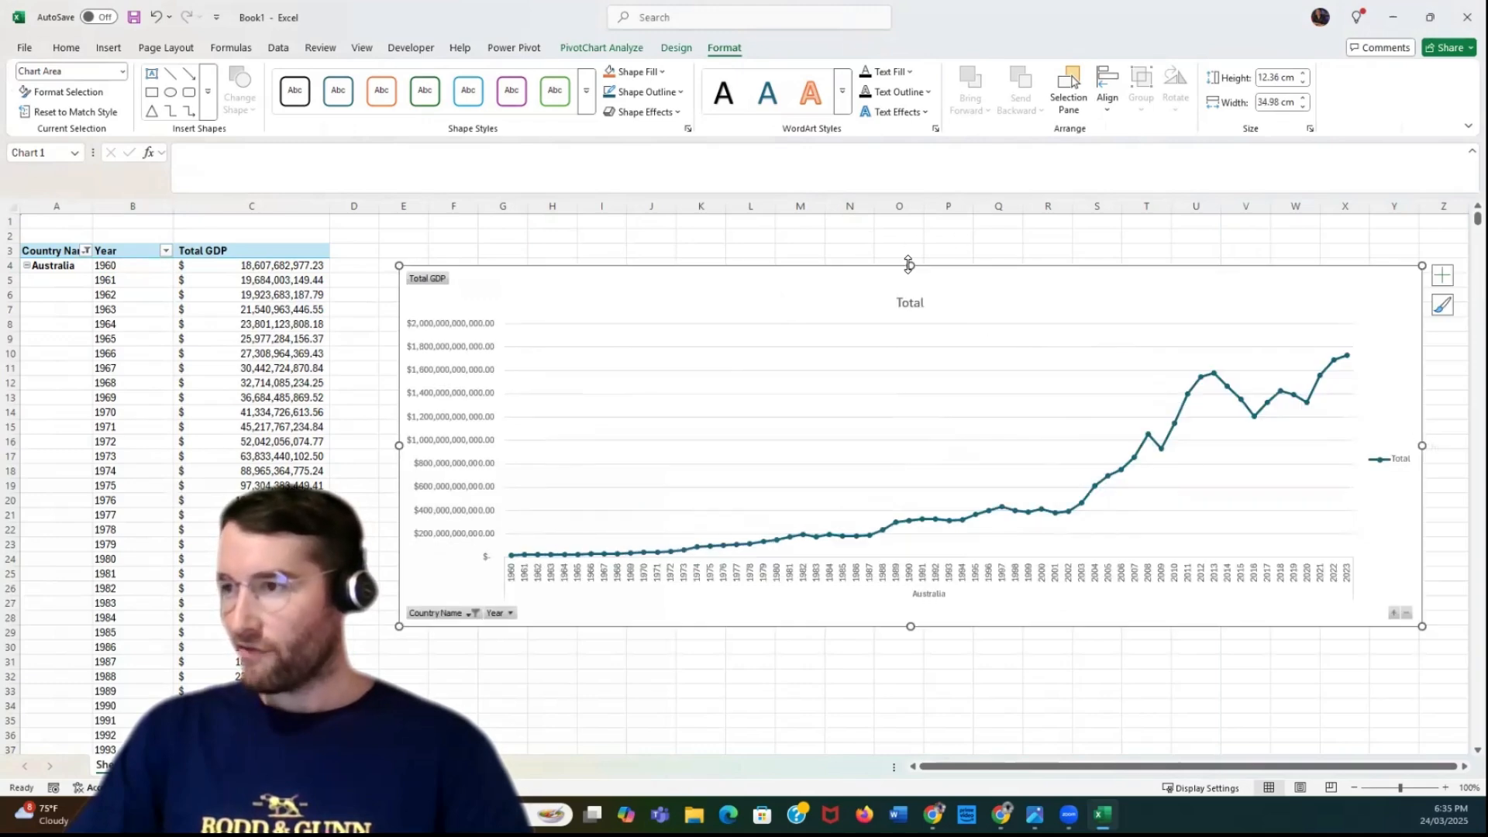
{"action": "left_click_drag", "start_coordinate": [909, 265], "coordinate": [904, 223]}
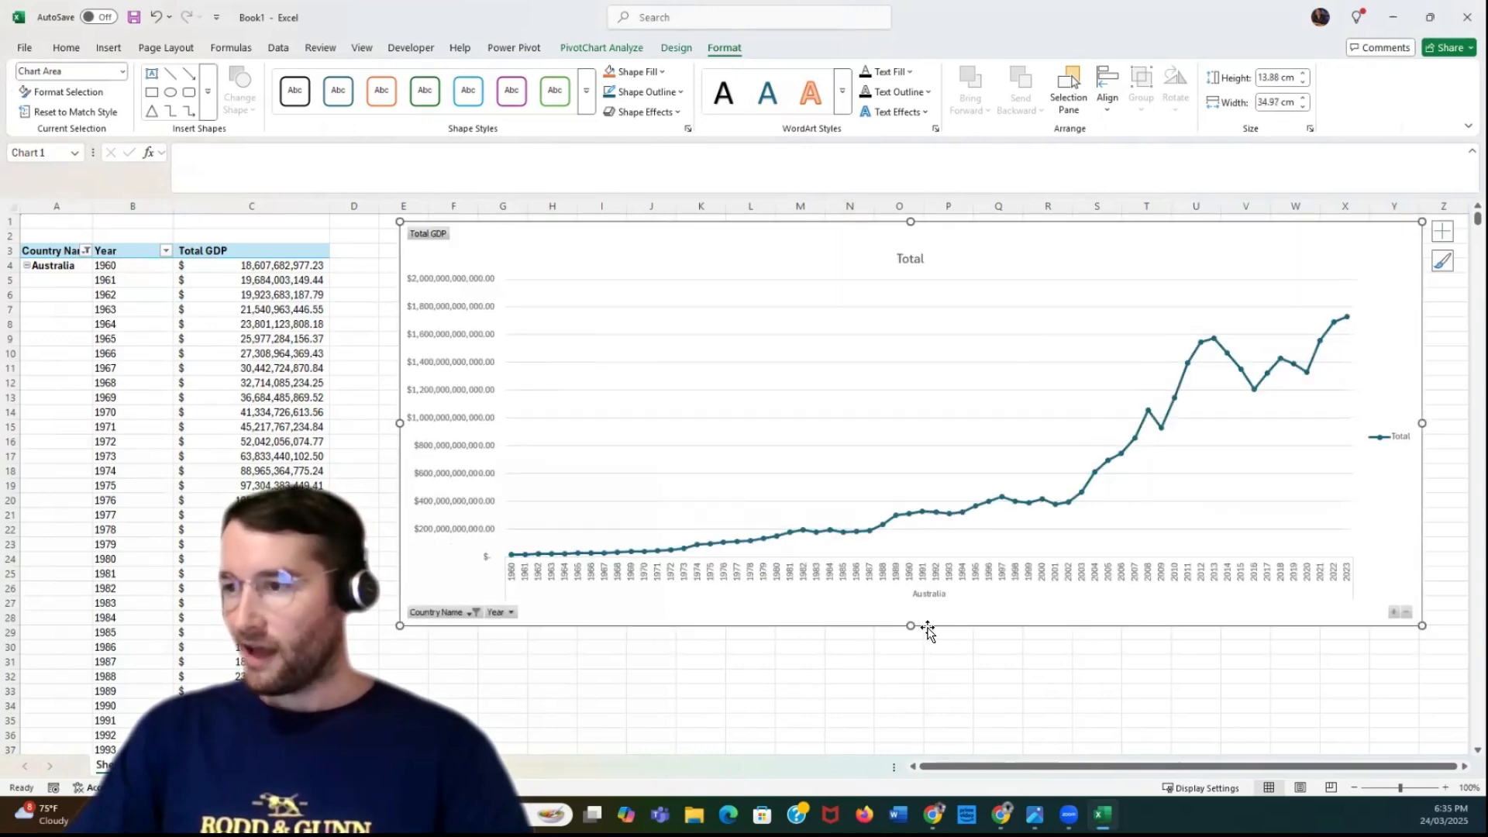
{"action": "left_click_drag", "start_coordinate": [913, 641], "coordinate": [914, 692]}
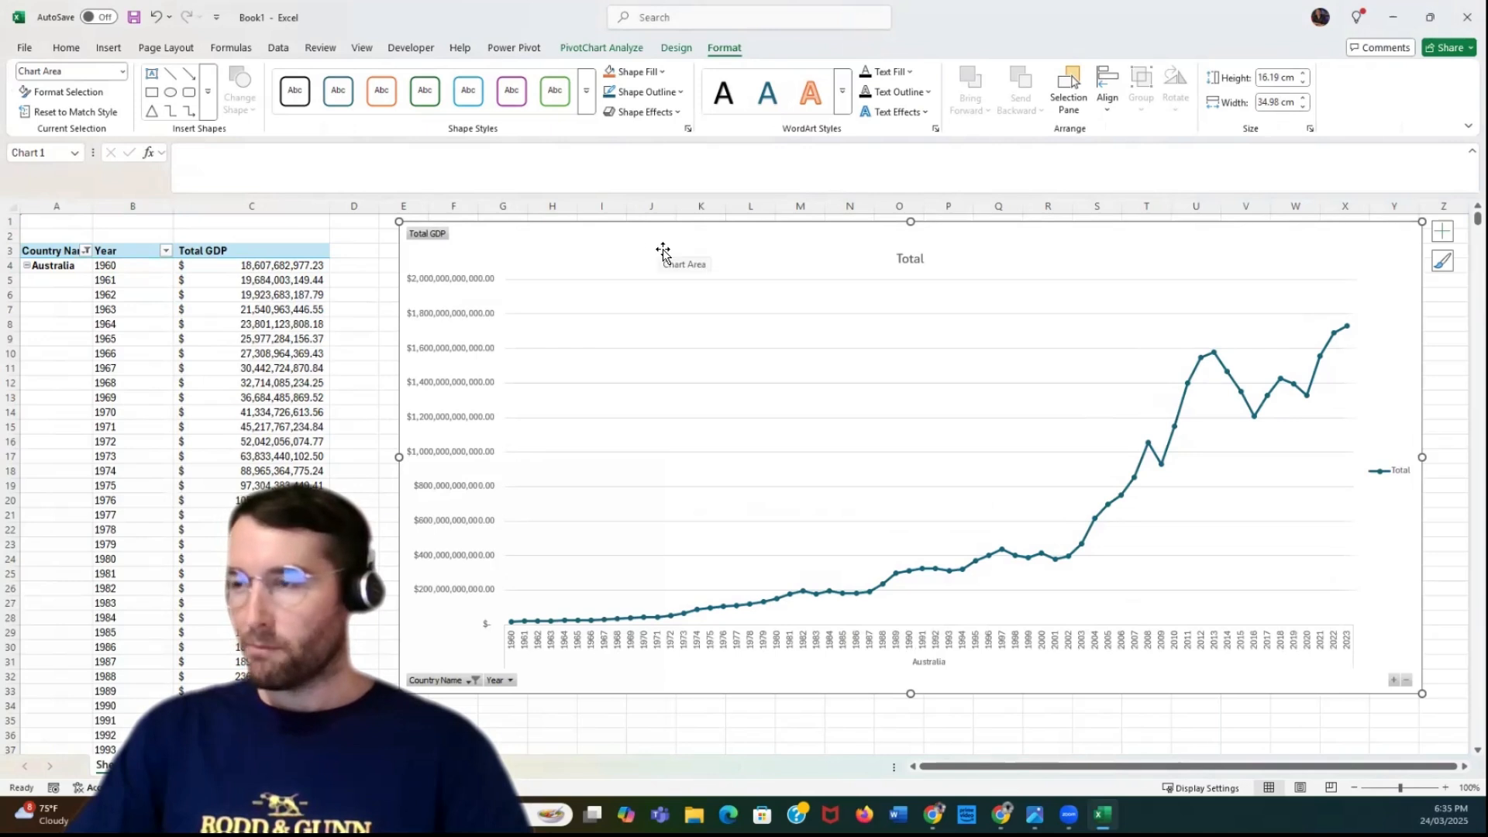
{"action": "left_click_drag", "start_coordinate": [665, 250], "coordinate": [624, 248]}
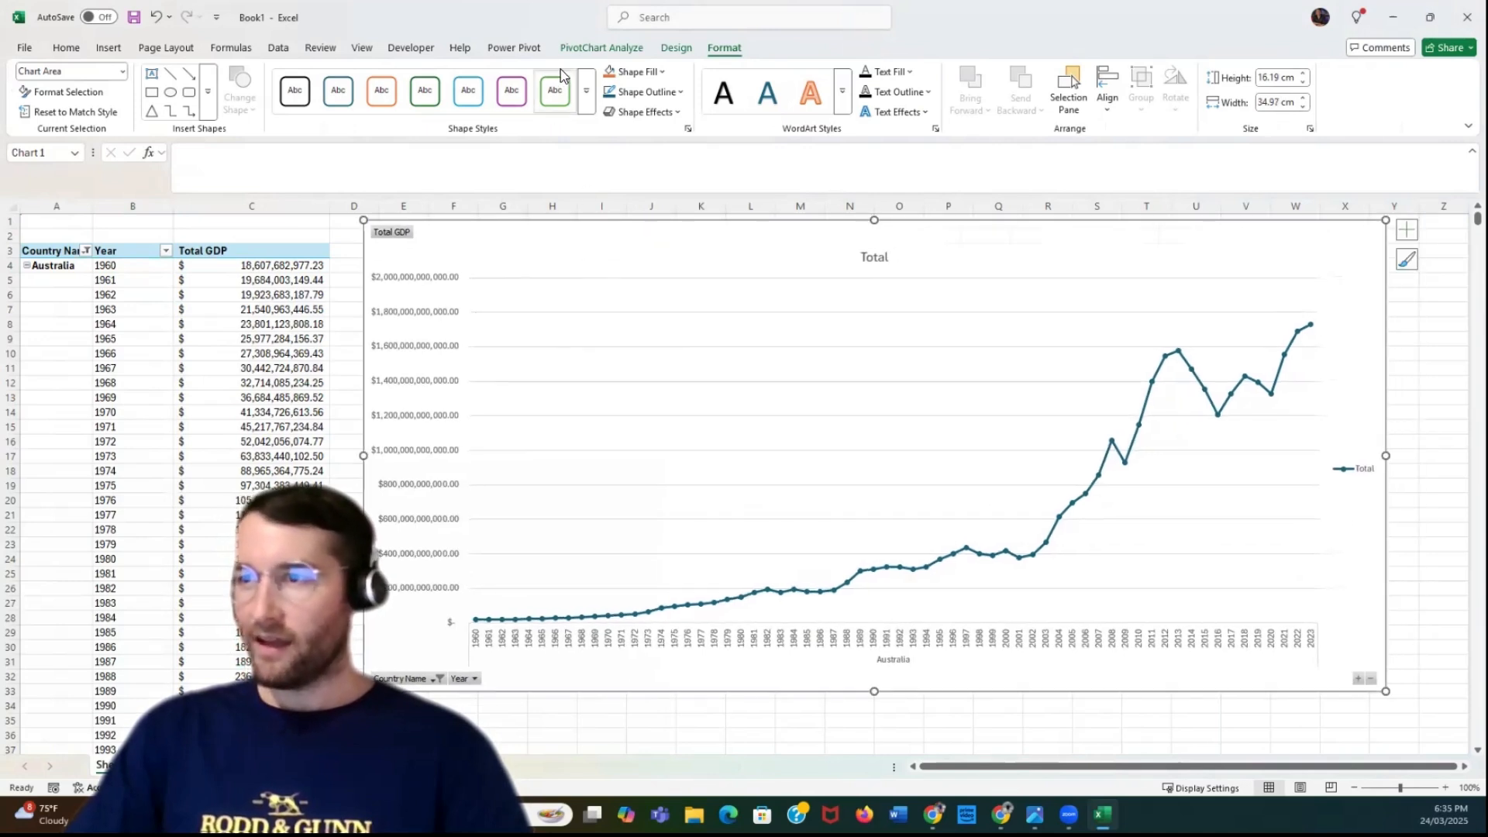
Apply the dark grey chart style to the PivotChart and hide all its field buttons
{"action": "left_click", "coordinate": [672, 48]}
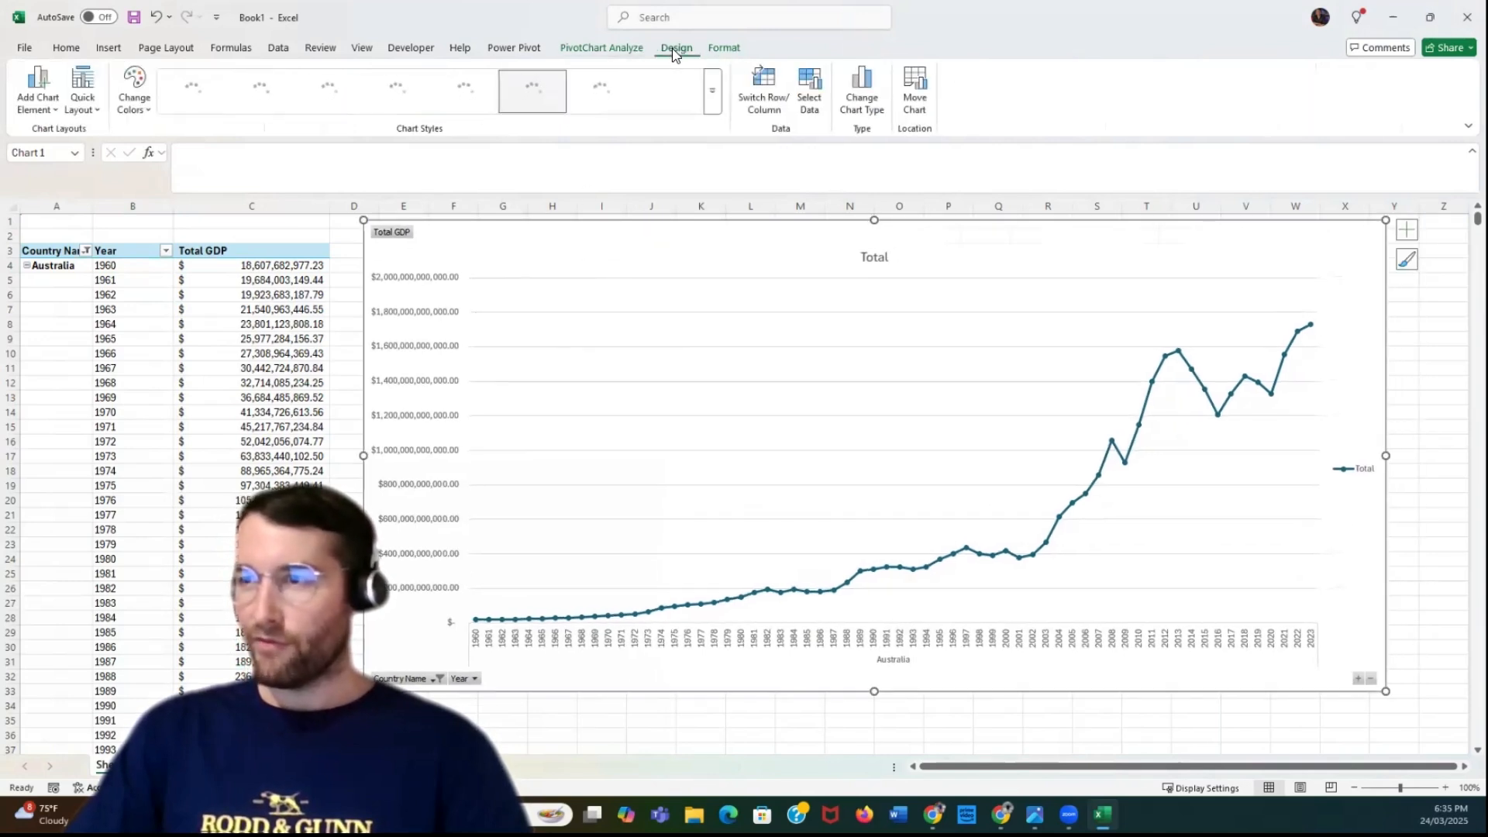
{"action": "left_click", "coordinate": [260, 90]}
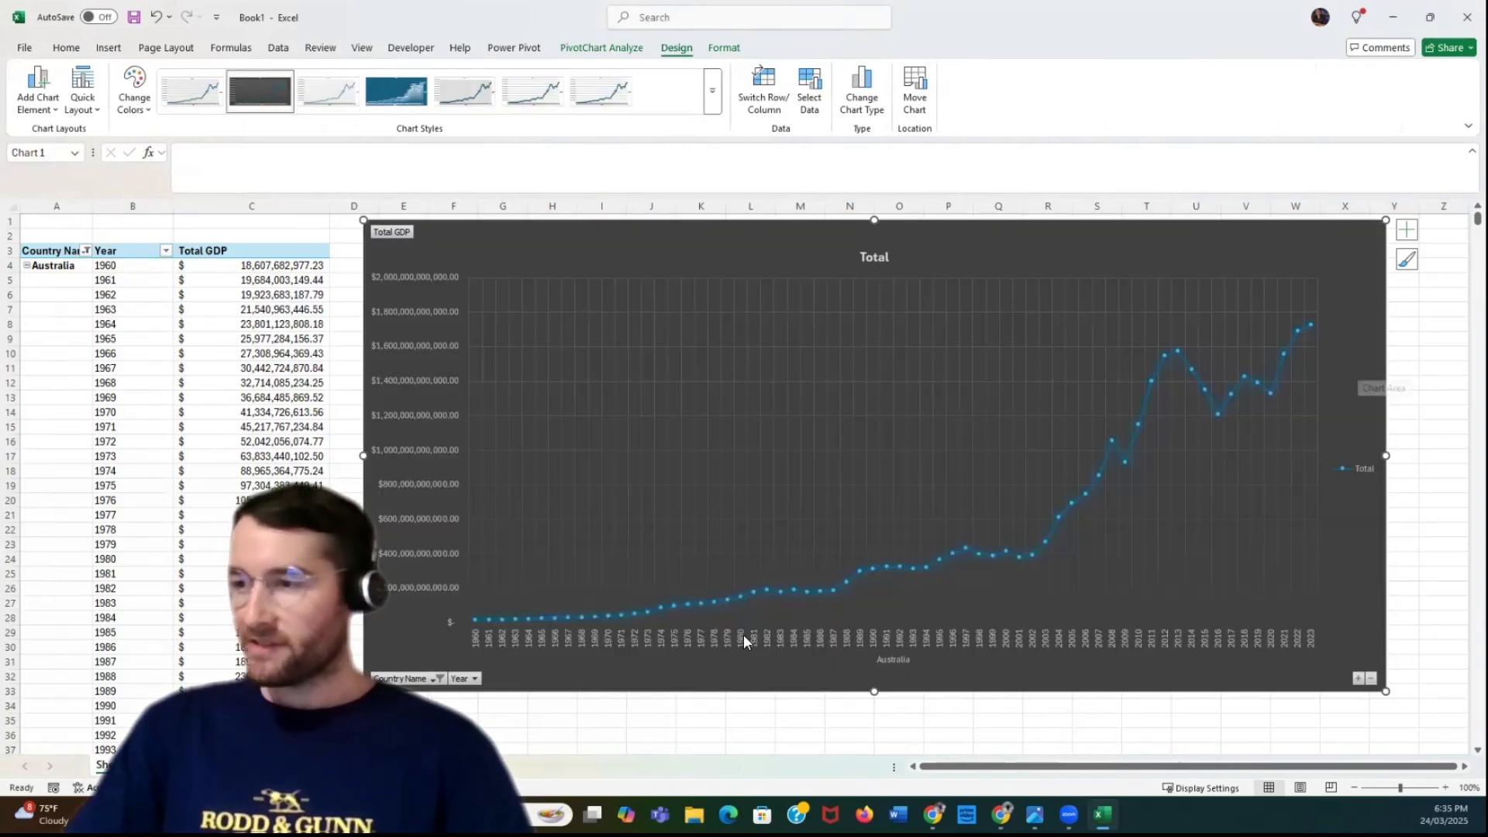
{"action": "right_click", "coordinate": [393, 232]}
{"action": "left_click", "coordinate": [535, 407]}
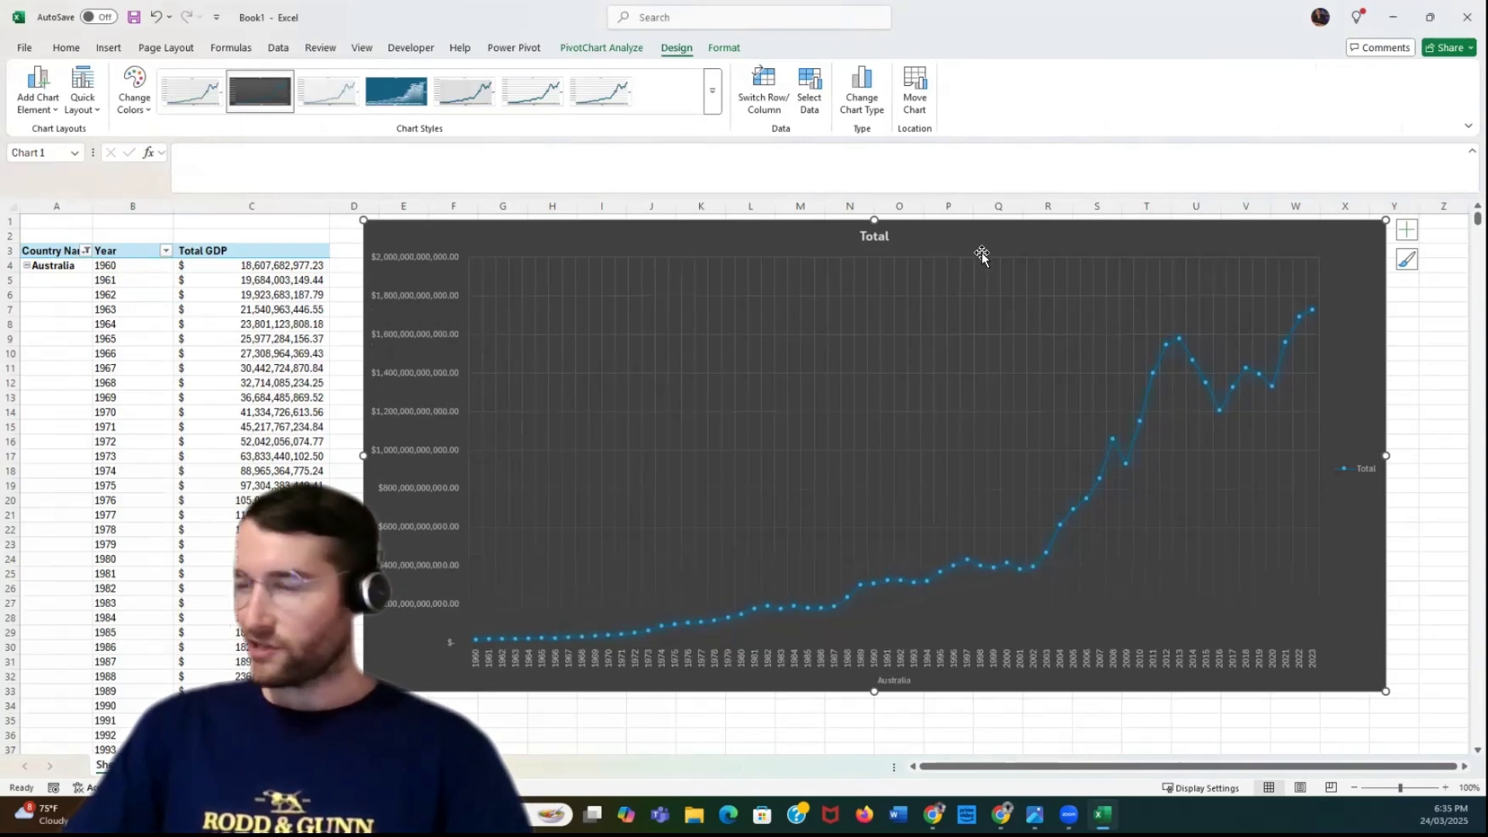
Change the PivotChart's title to "Australia GDP"
{"action": "double_click", "coordinate": [870, 238]}
{"action": "type", "text": "A"}
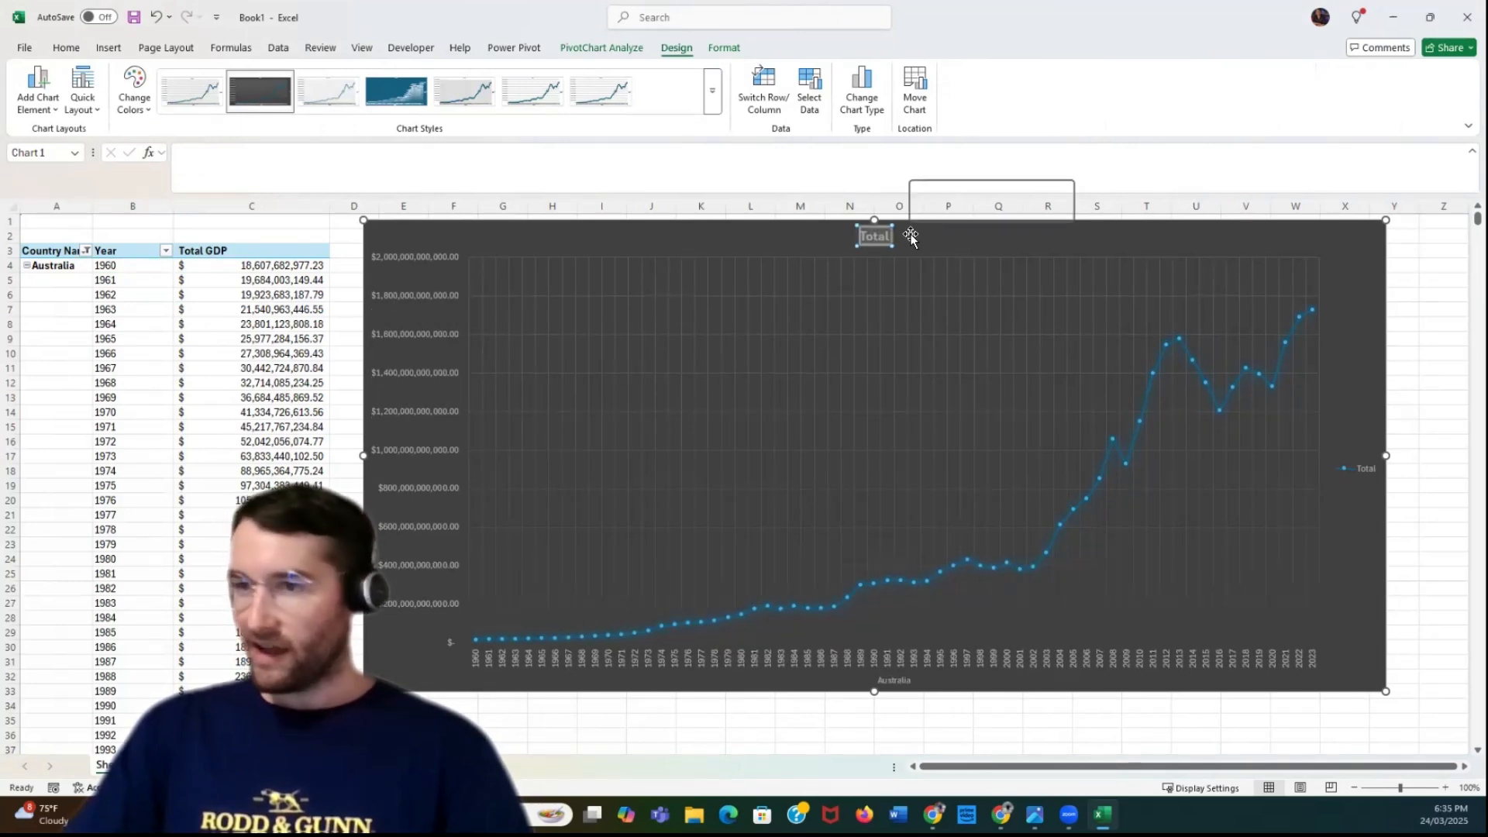
{"action": "type", "text": "ustralia"}
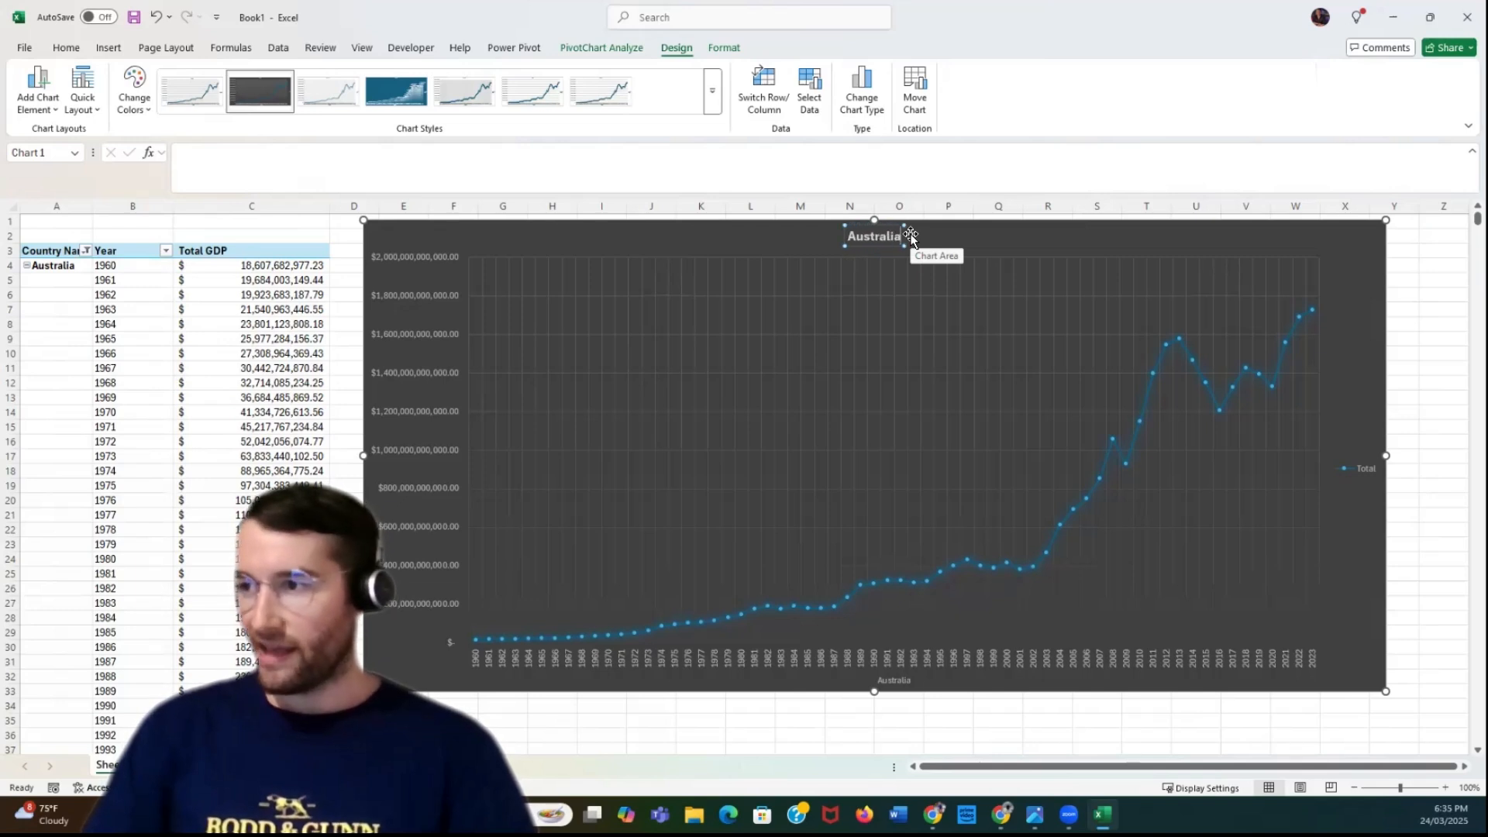
{"action": "type", "text": " GDP"}
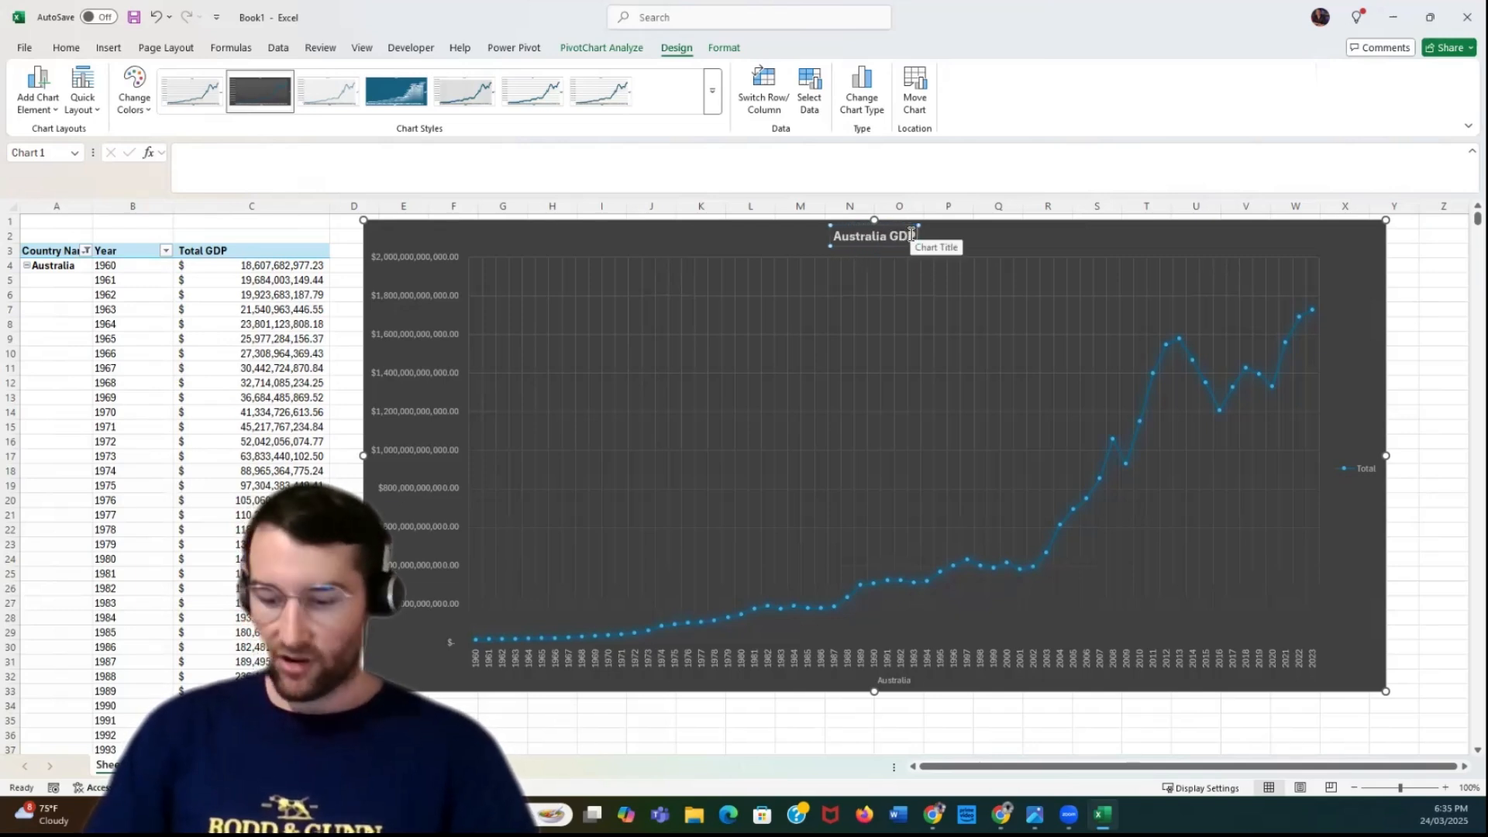
{"action": "type", "text": " 1960 -"}
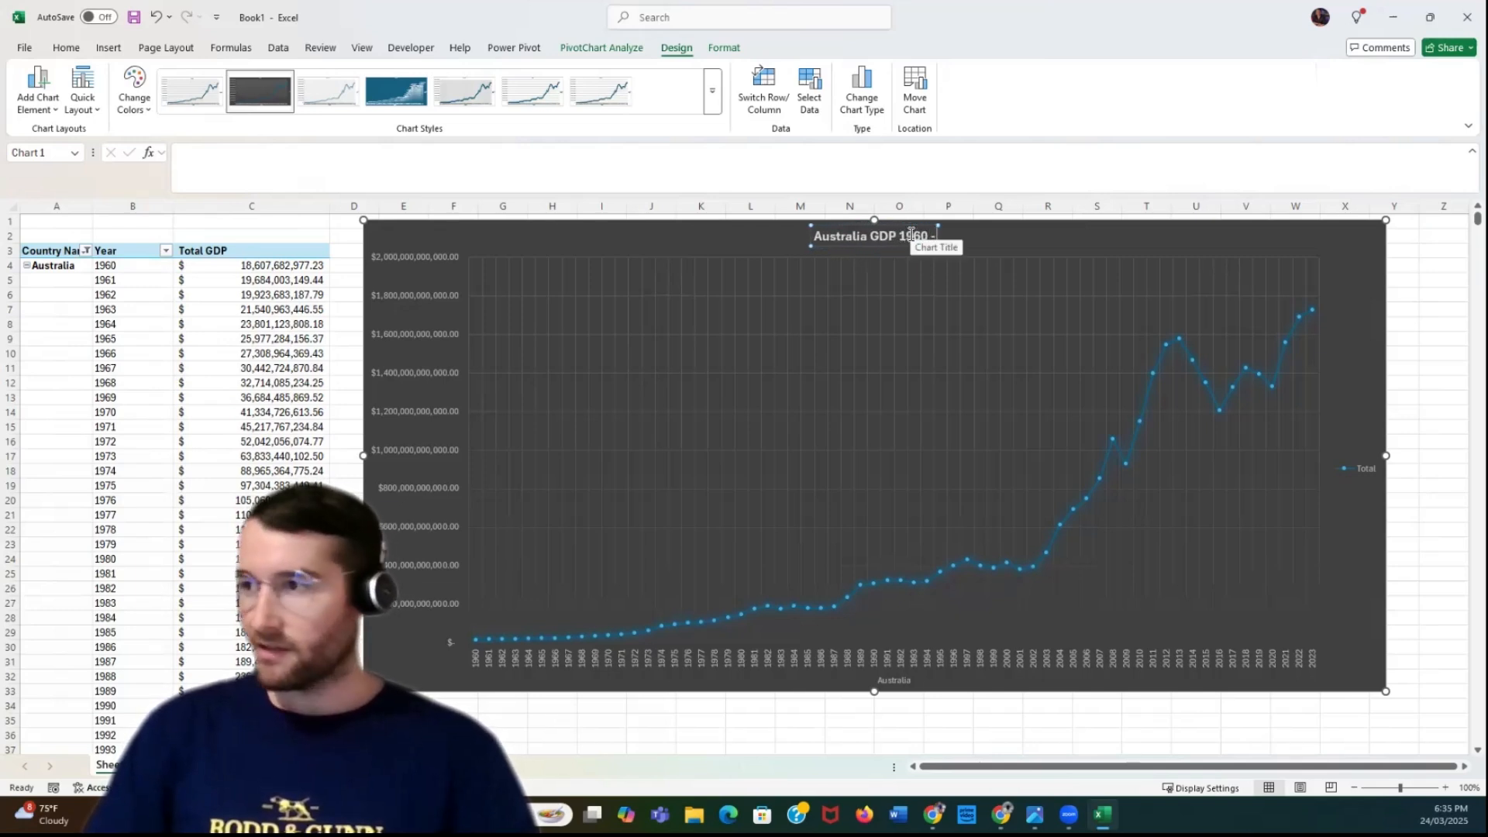
{"action": "type", "text": " 2023"}
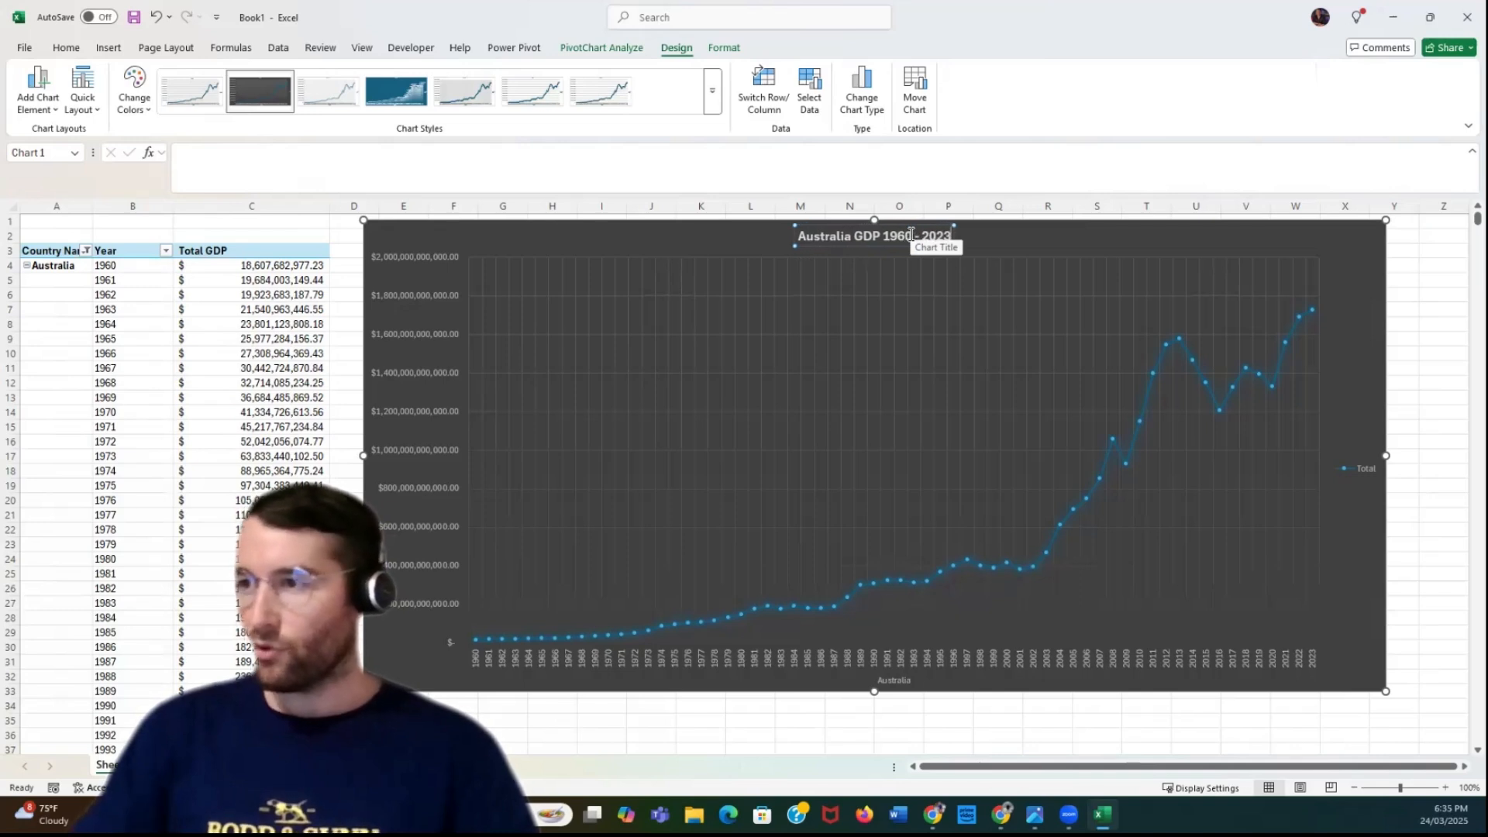
Extend the PivotChart's title to read "Australia GDP Growth (1960 - 2023)" and deselect the chart
{"action": "left_click", "coordinate": [881, 240]}
{"action": "type", "text": "Gor"}
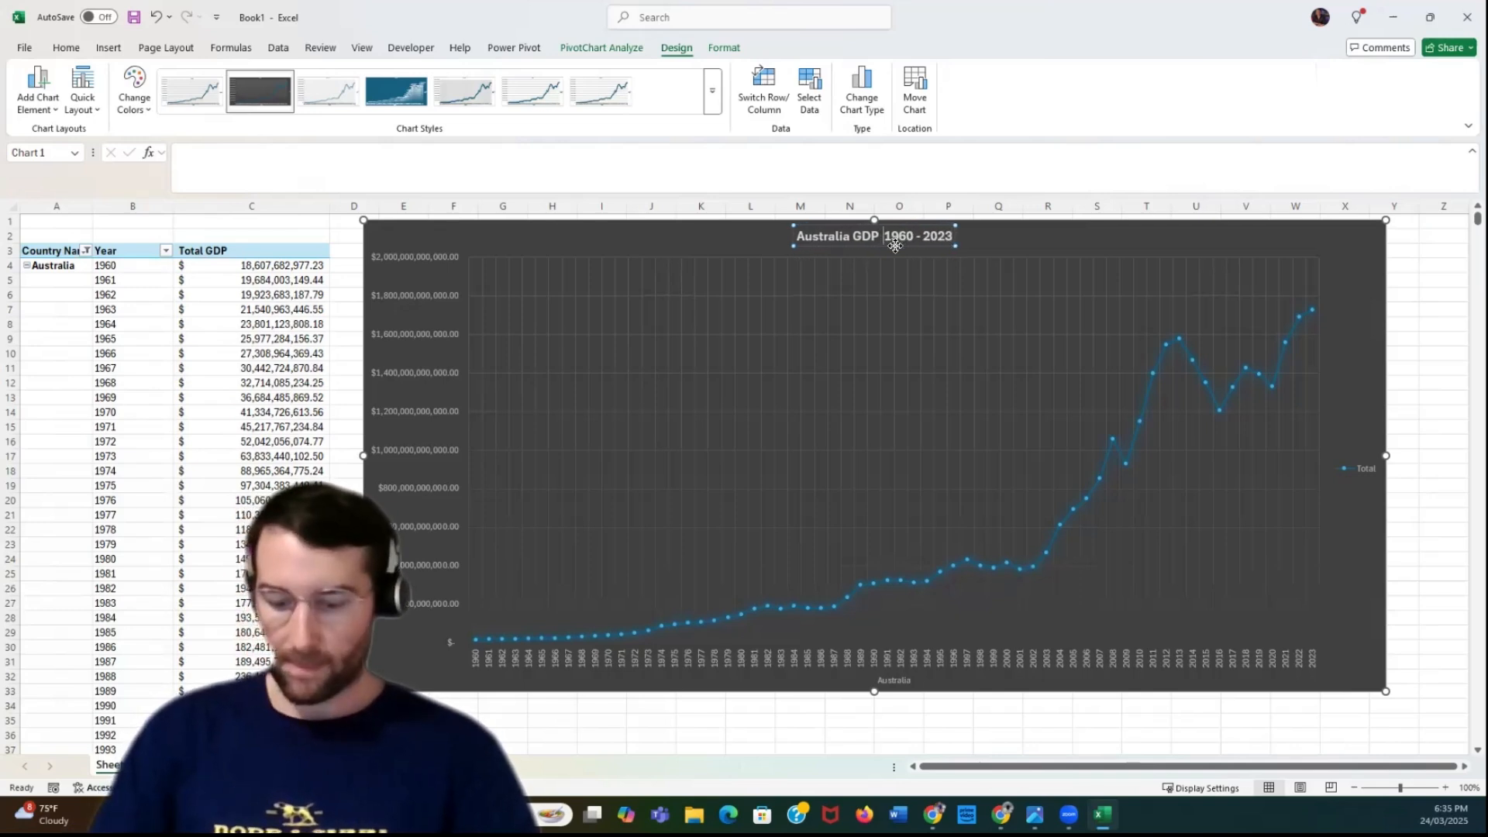
{"action": "key", "text": "BackSpace"}
{"action": "key", "text": "BackSpace"}
{"action": "type", "text": "rowth ("}
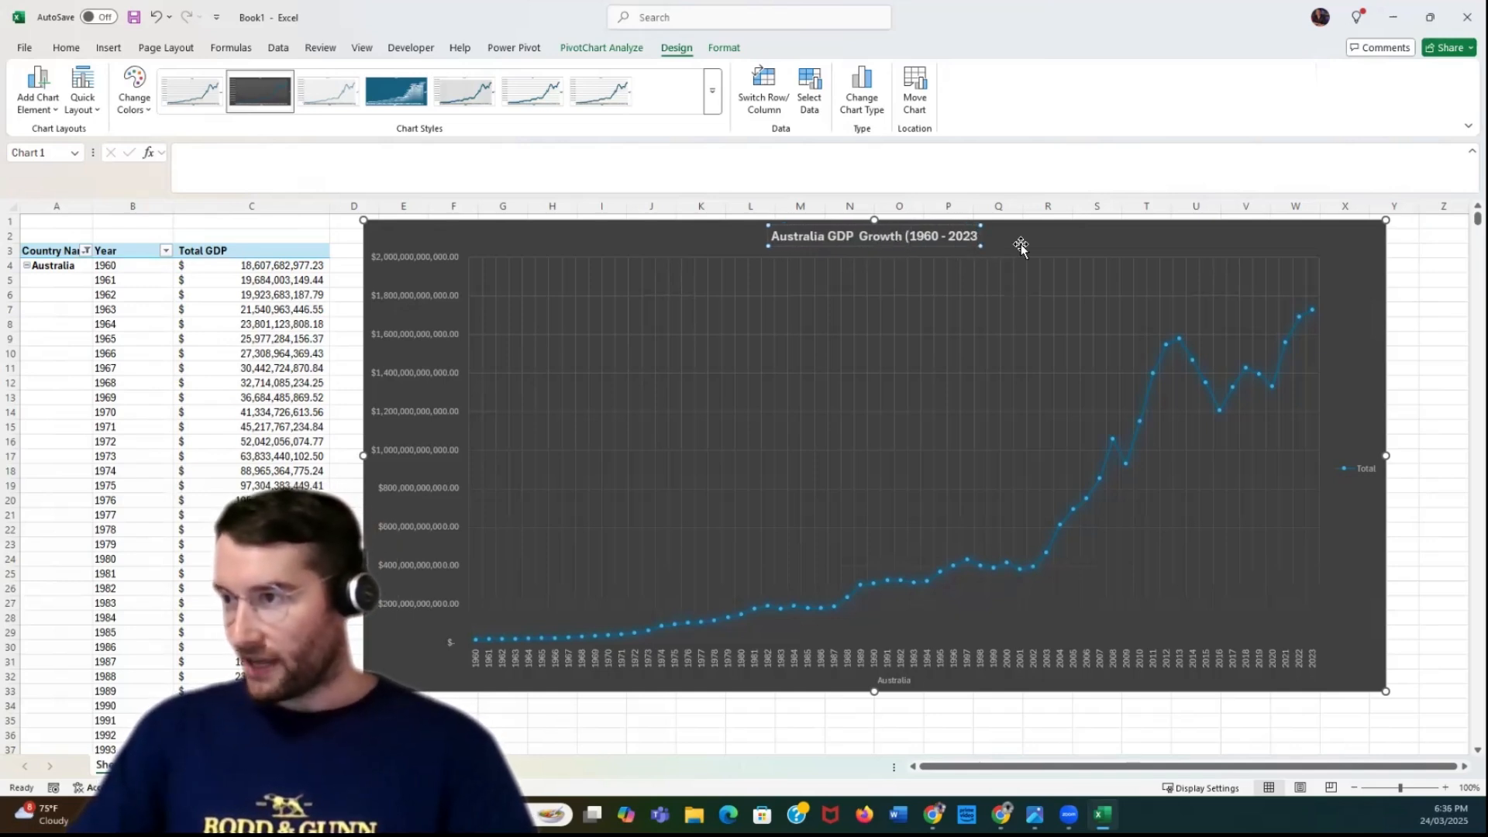
{"action": "type", "text": ")"}
{"action": "left_click", "coordinate": [1430, 340]}
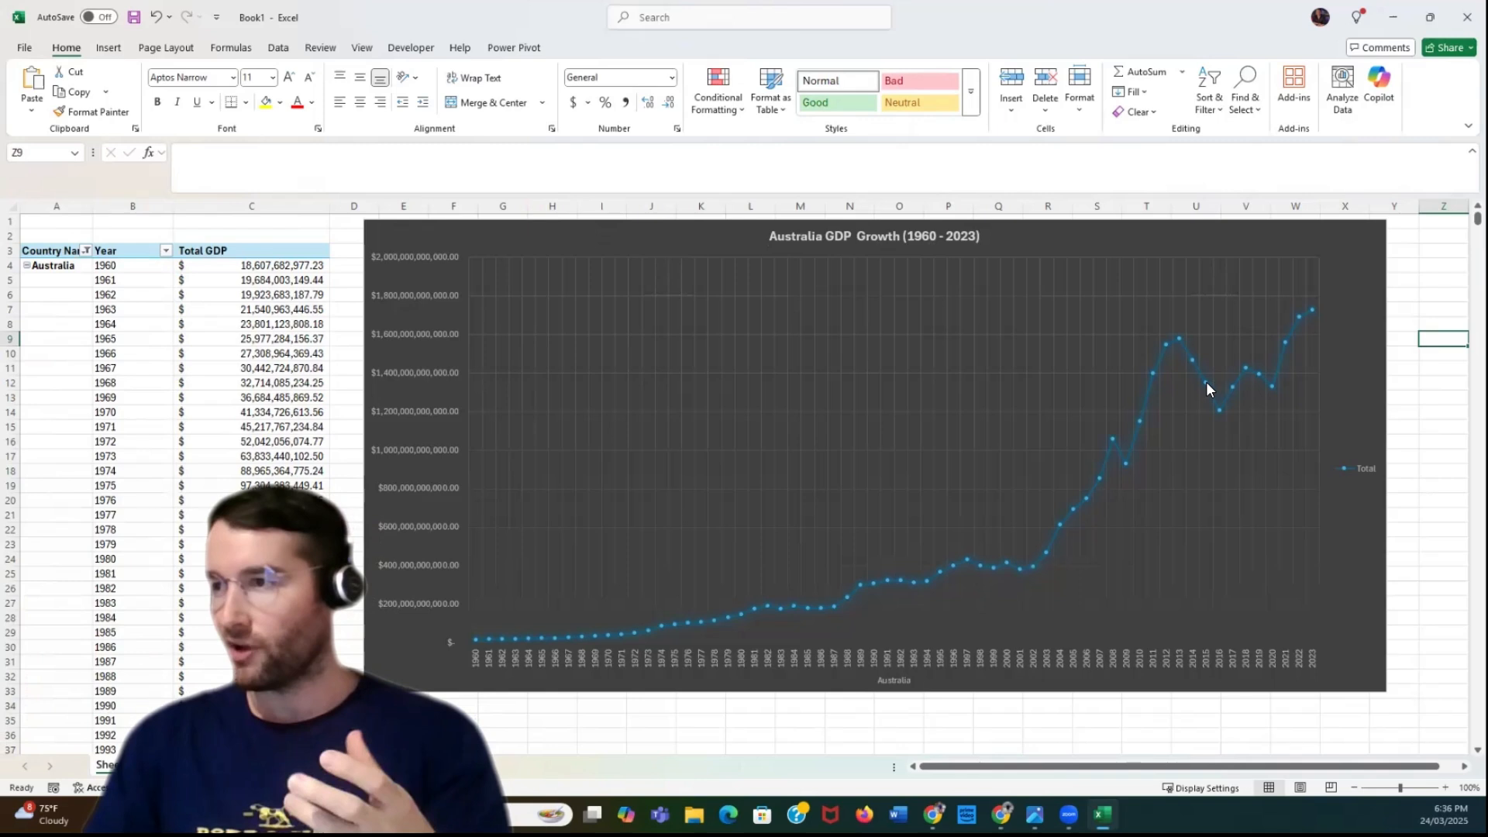
Examine the GDP values at the peaks and dips of the chart's line between 2008 and 2023
{"action": "mouse_move", "coordinate": [1178, 341]}
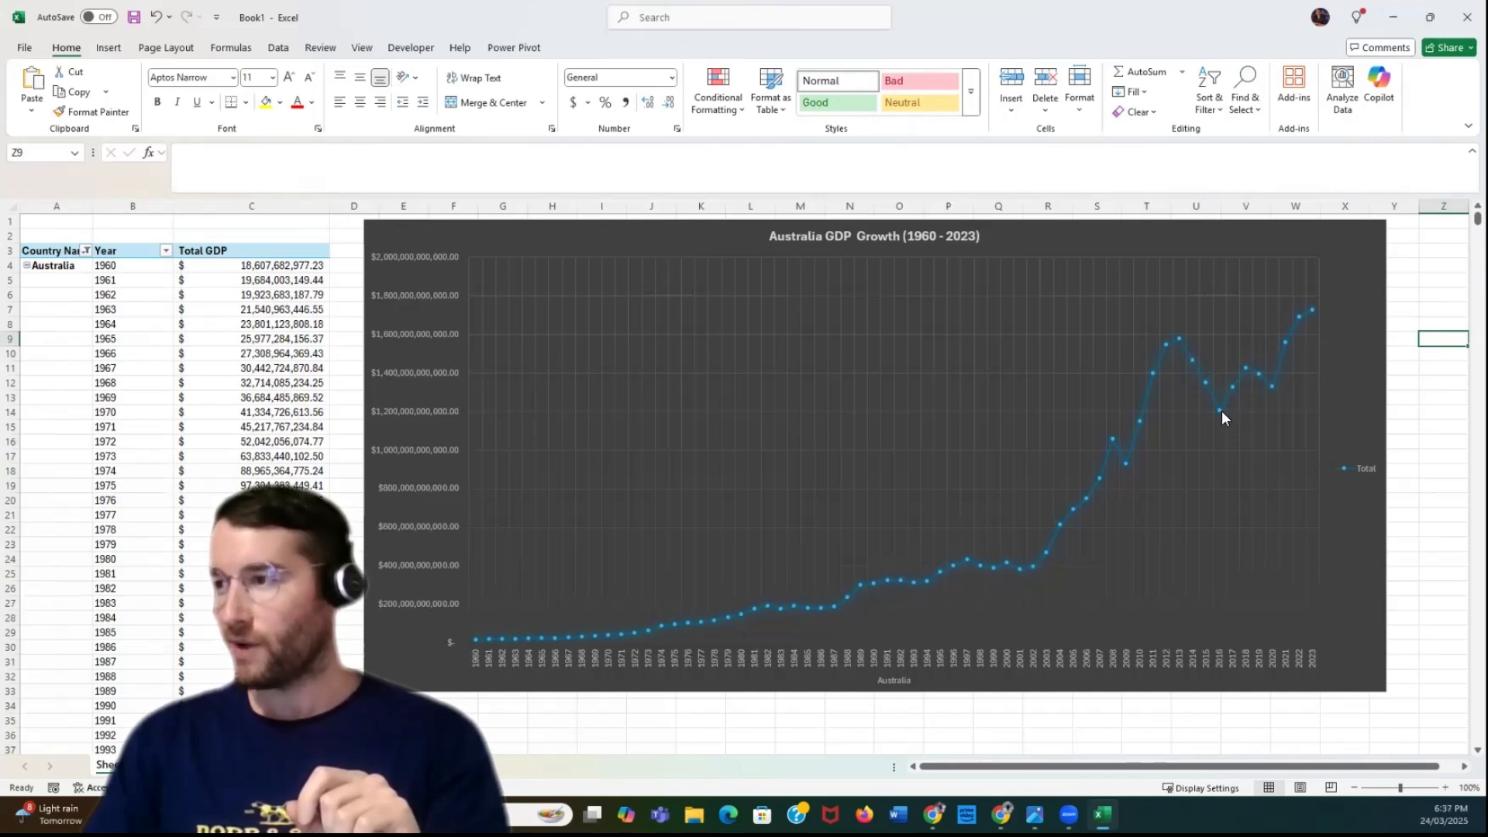
{"action": "mouse_move", "coordinate": [1220, 412]}
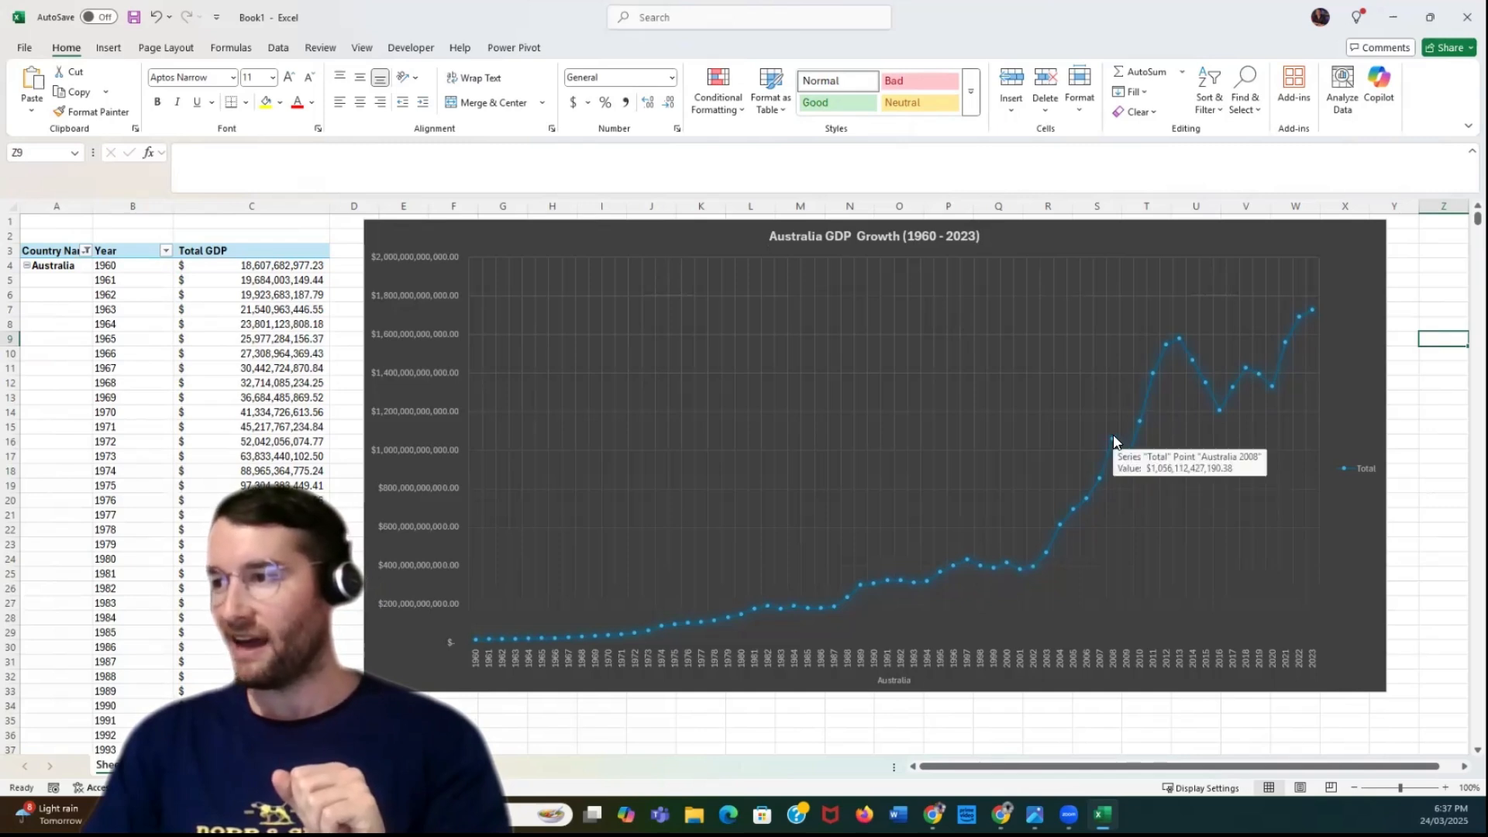
{"action": "mouse_move", "coordinate": [1124, 465]}
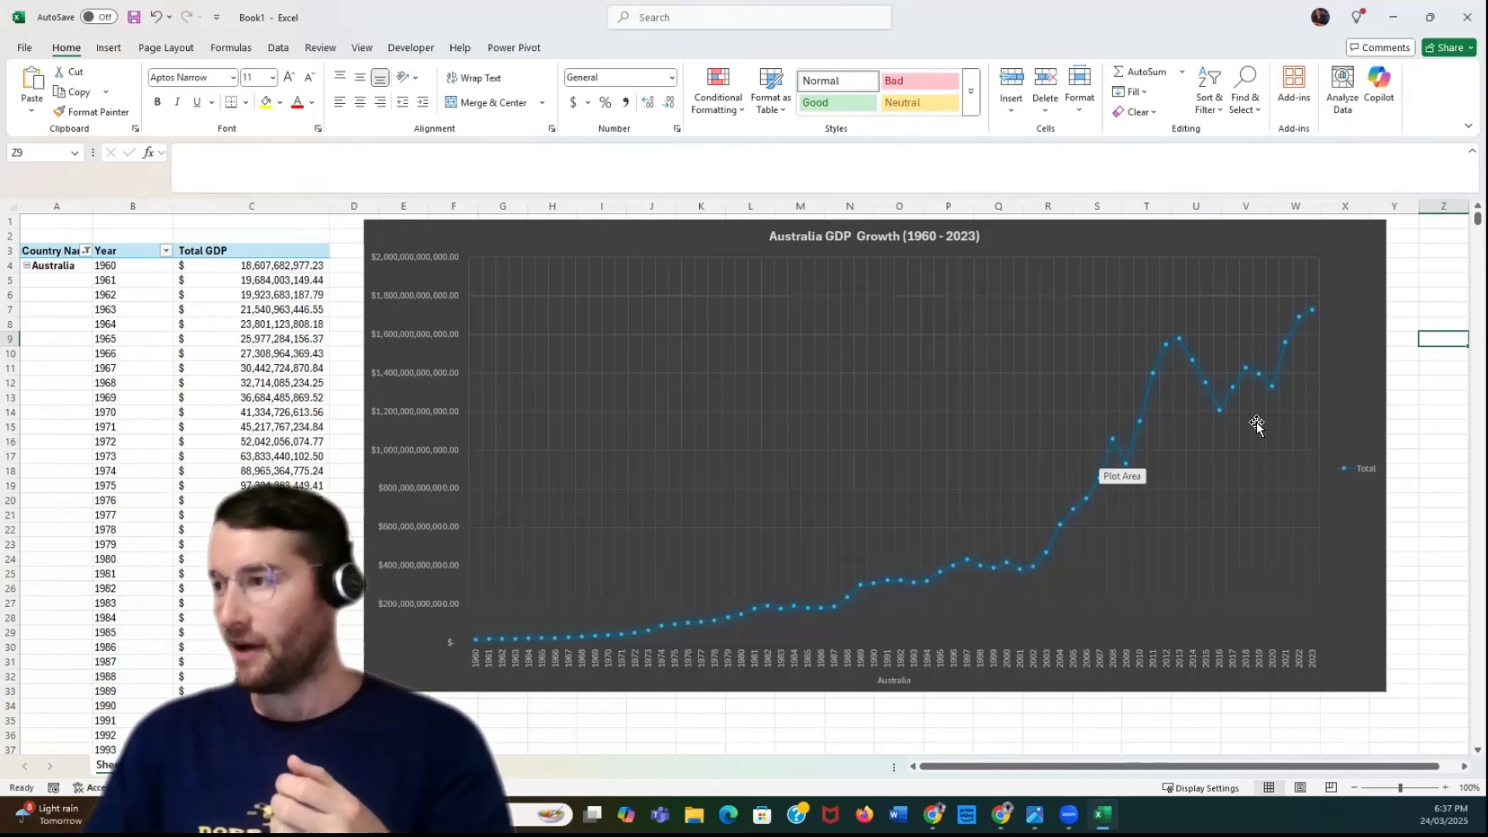
{"action": "mouse_move", "coordinate": [1273, 385]}
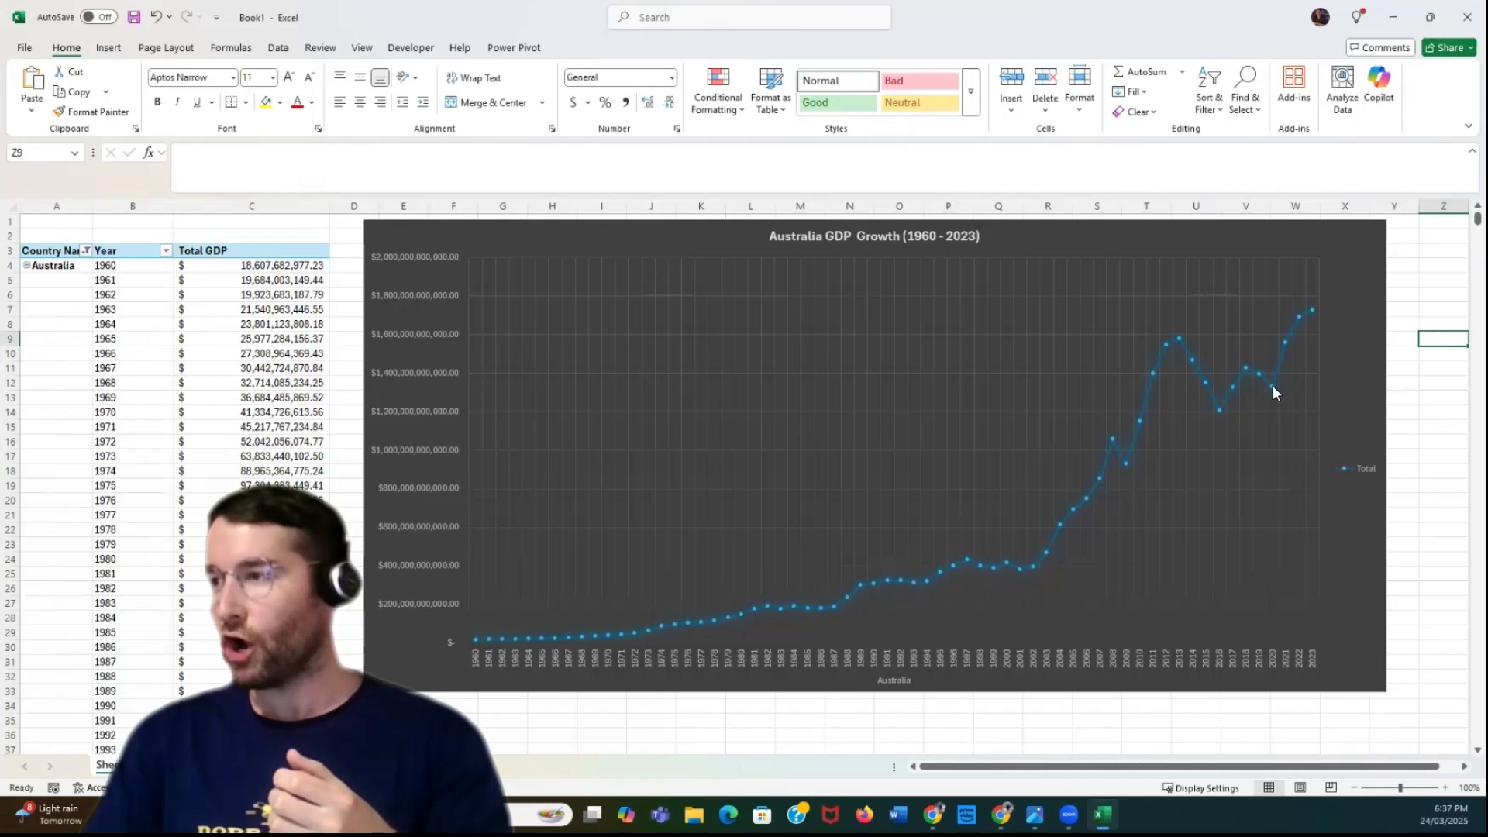
{"action": "mouse_move", "coordinate": [1312, 314]}
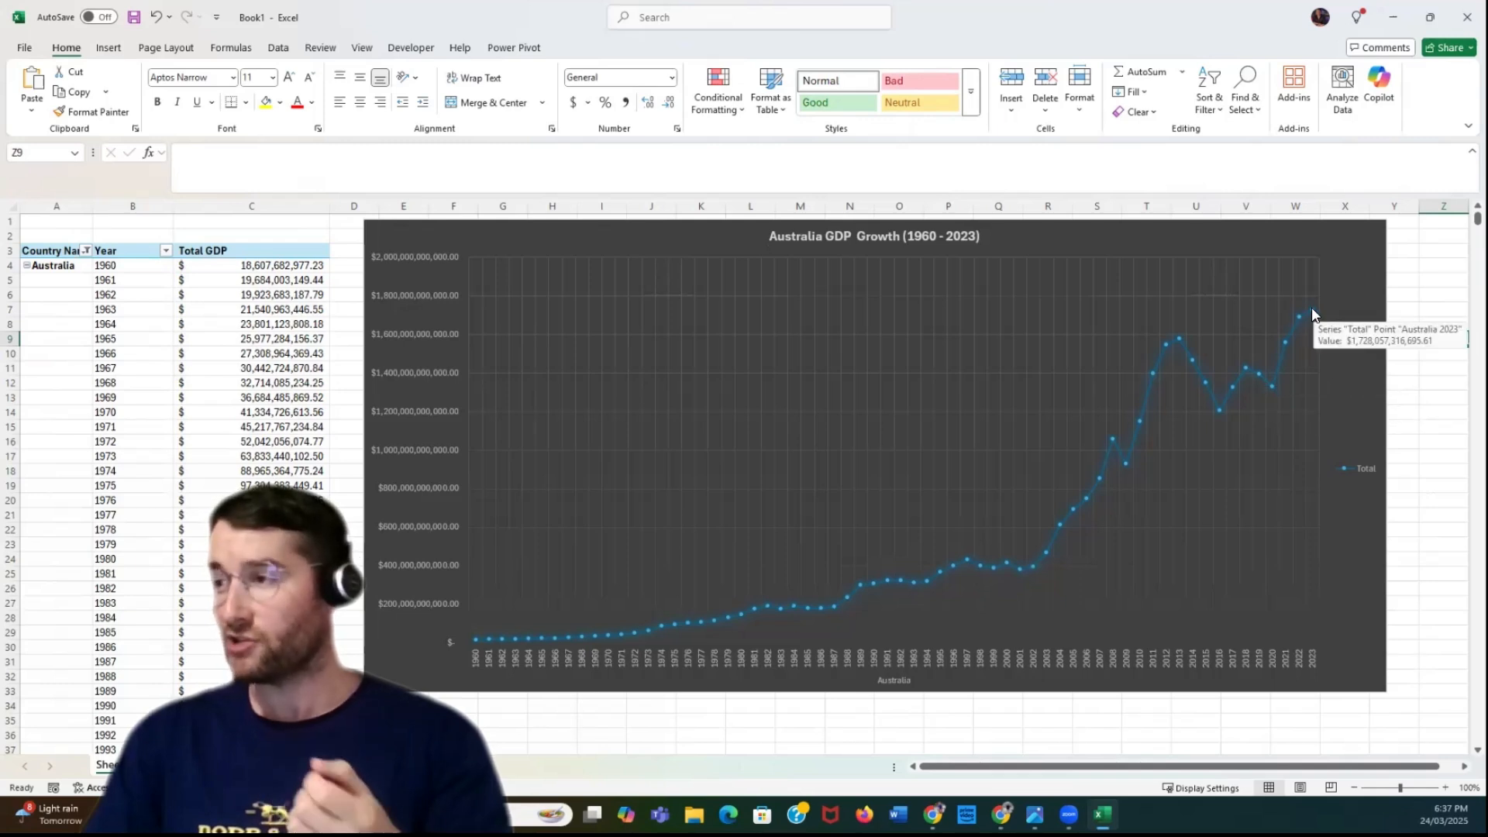